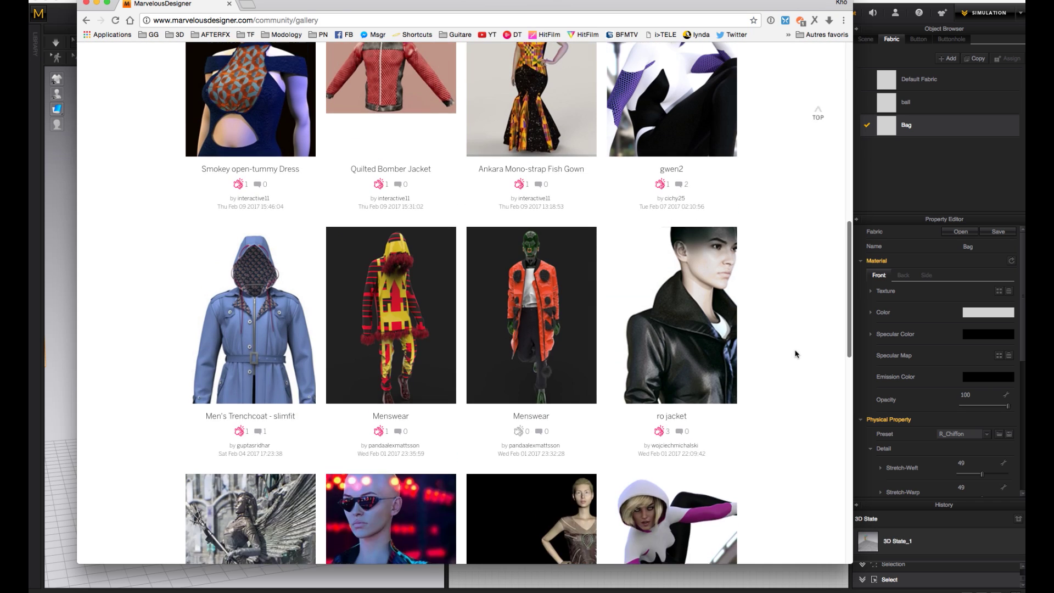
# Browse the newest garment artworks in the Marvelous Designer community gallery, and switch back to Marvelous Designer
pyautogui.scroll(2, 792, 326)
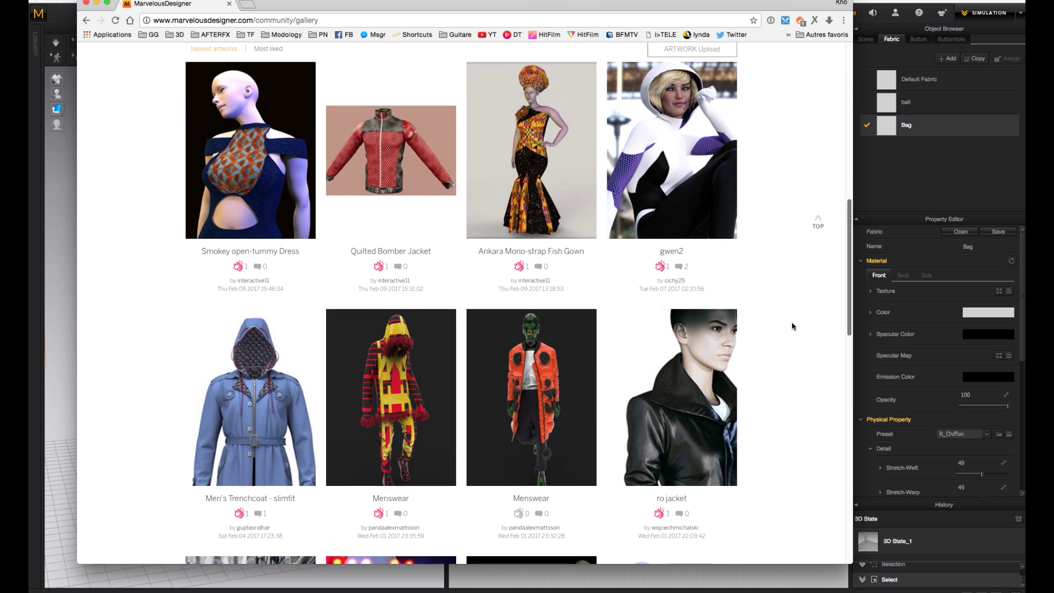
pyautogui.scroll(1, 793, 326)
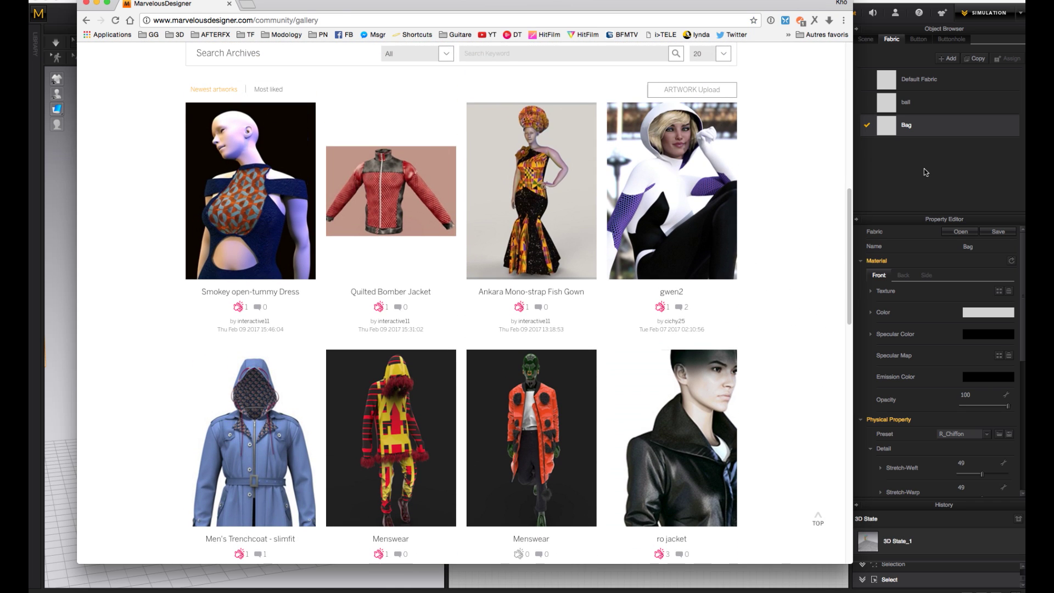
pyautogui.click(926, 172)
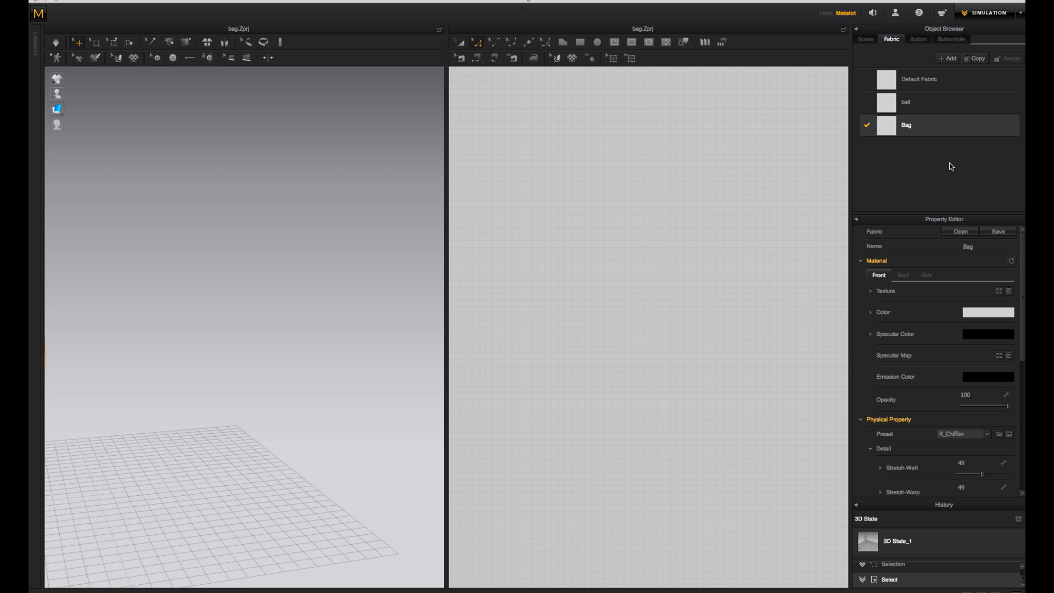
pyautogui.press('super+Tab')
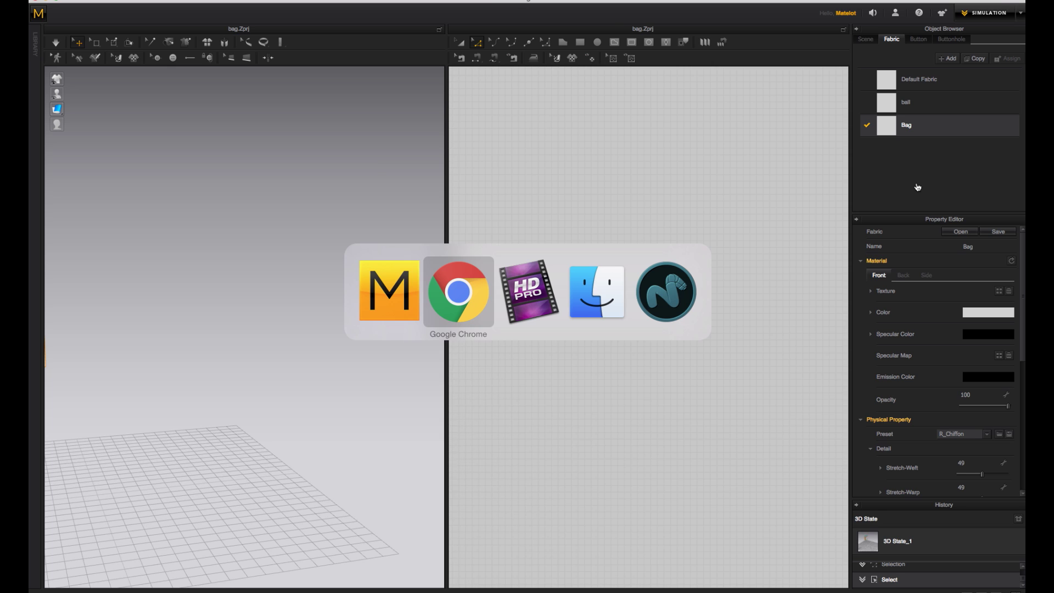
pyautogui.press('super+Tab')
pyautogui.press('super+Tab')
pyautogui.press('super+Tab')
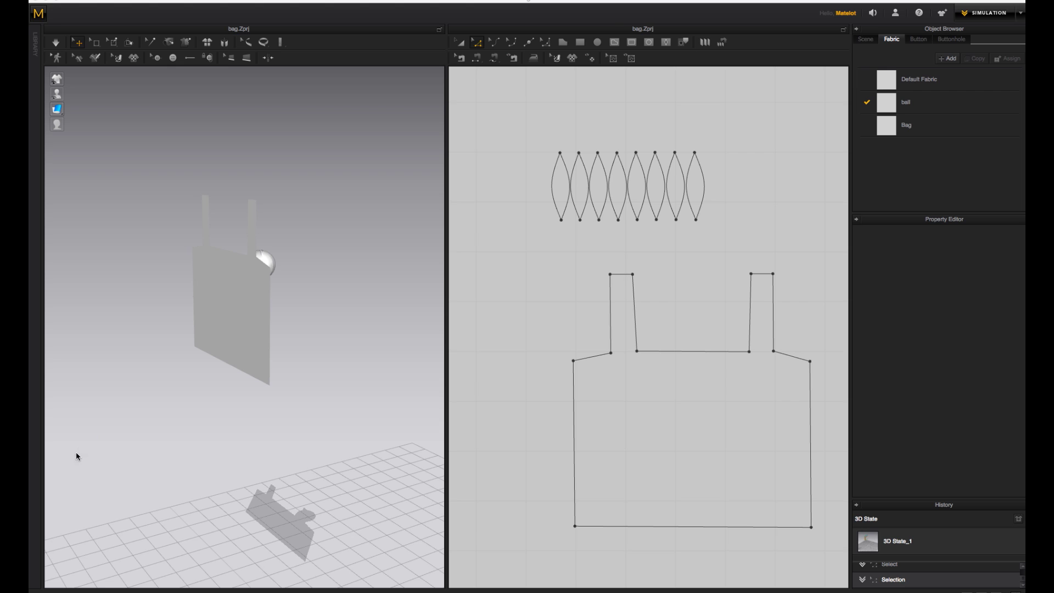
# Examine the ball beside the bag in 3D and the simulation properties of its eight pattern panels
pyautogui.moveTo(382, 332); pyautogui.dragTo(340, 333, button='right')
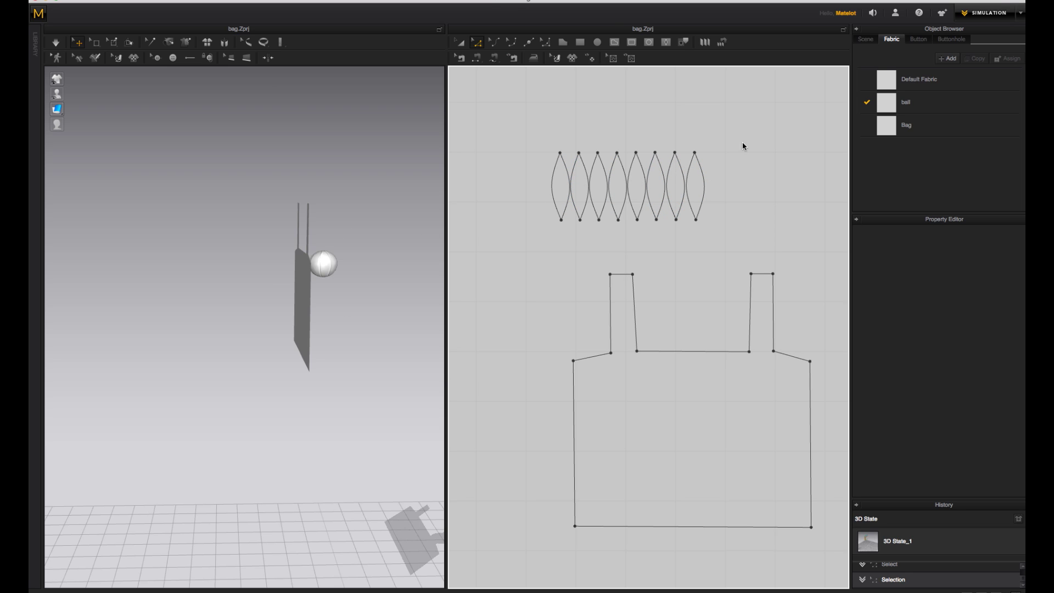
pyautogui.moveTo(531, 136); pyautogui.dragTo(731, 237)
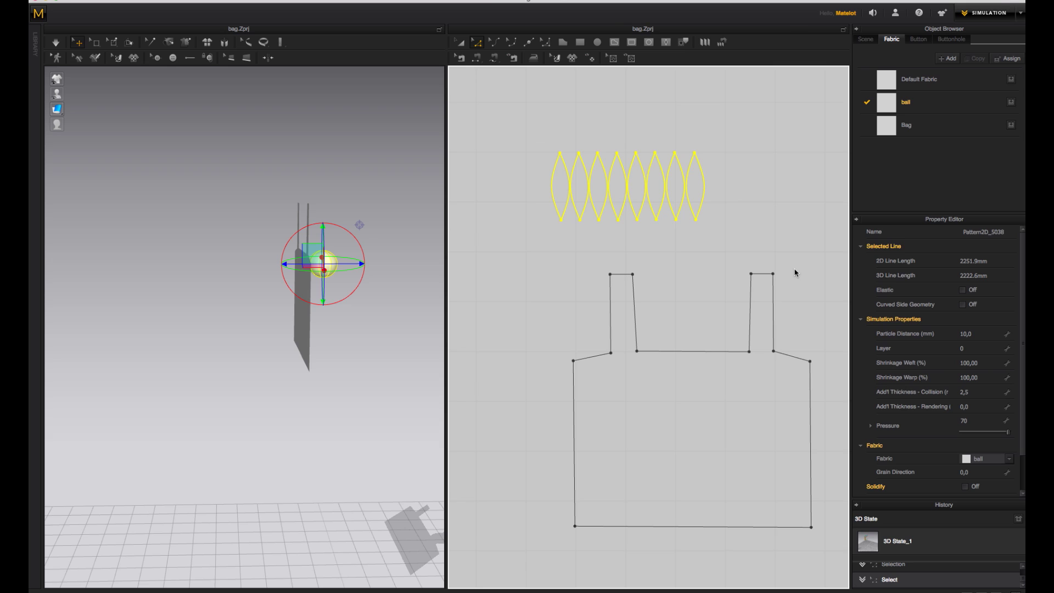
pyautogui.click(542, 280)
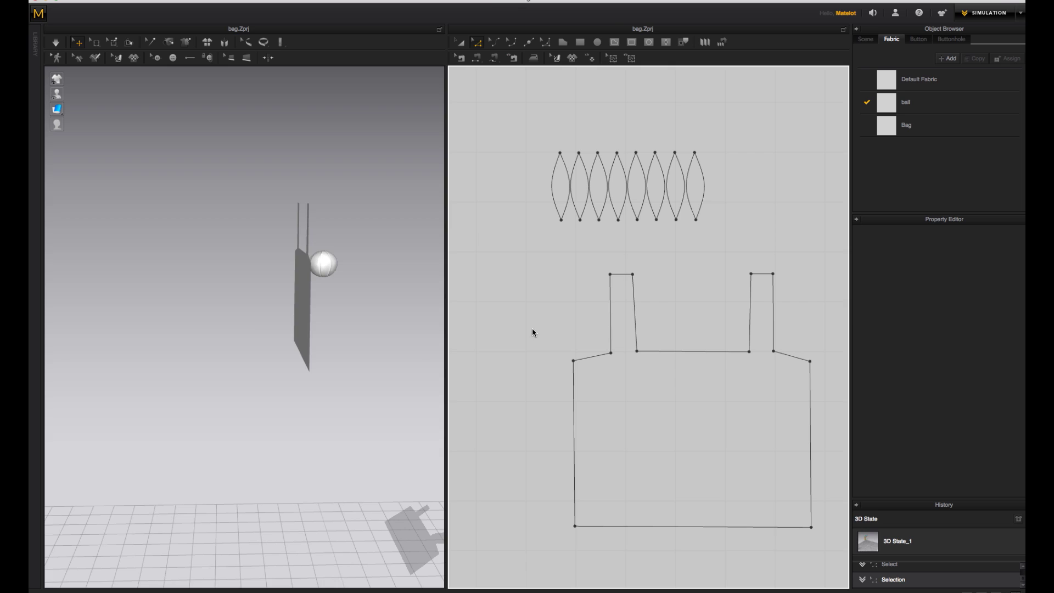
pyautogui.moveTo(352, 356); pyautogui.dragTo(316, 394, button='right')
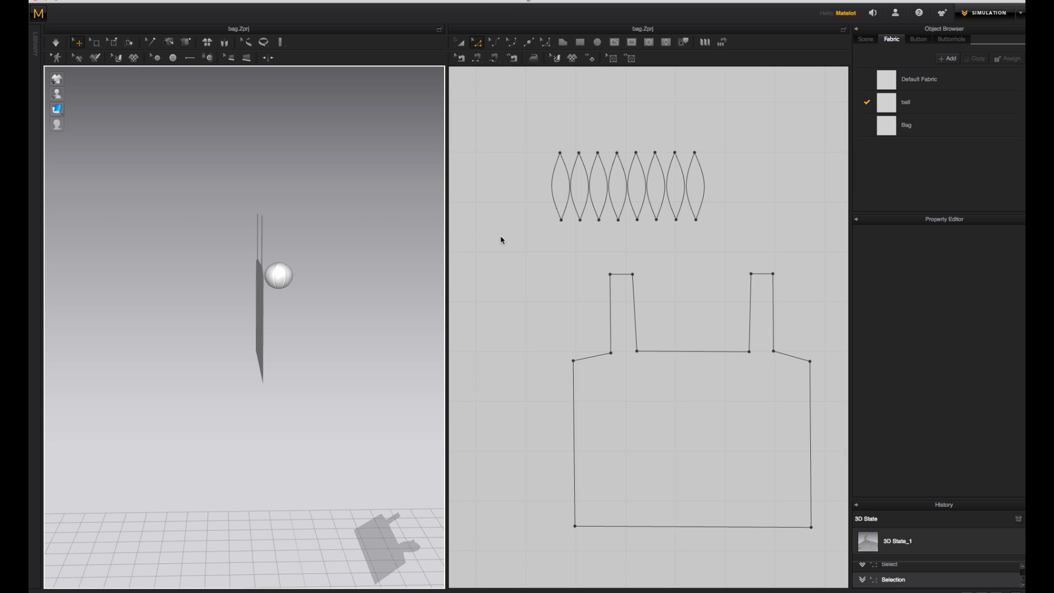
# Examine the physical property settings of the ball fabric, including bending, buckling, density and friction
pyautogui.moveTo(528, 141); pyautogui.dragTo(733, 232)
pyautogui.click(934, 102)
pyautogui.scroll(2, 1023, 485)
pyautogui.scroll(-3, 1023, 484)
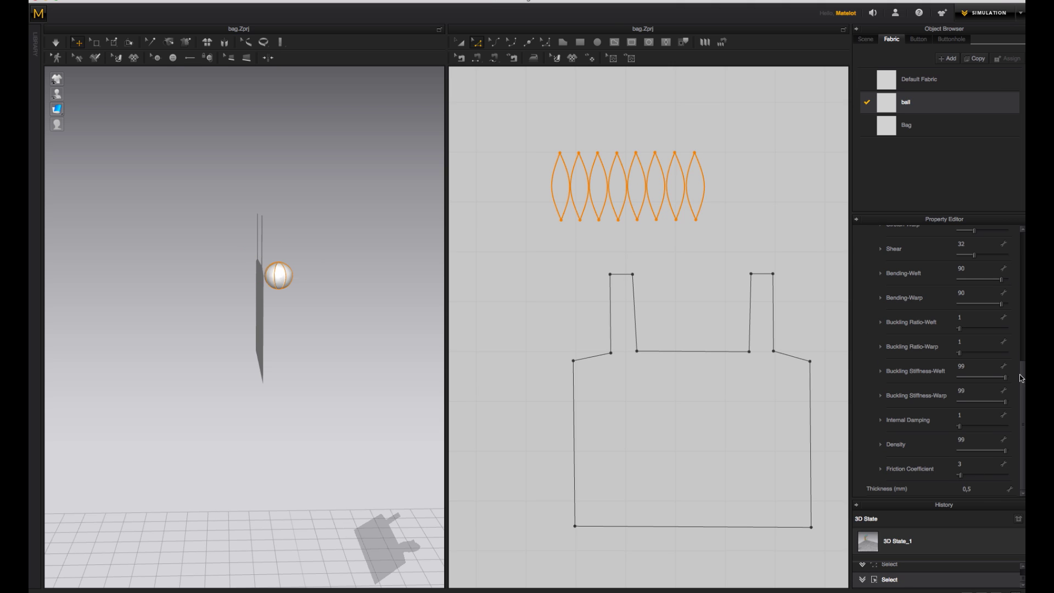
pyautogui.scroll(5, 1023, 407)
pyautogui.scroll(-5, 1025, 435)
pyautogui.click(308, 385)
# Convert the four corner points at the bases of the bag's two straps to curve points
pyautogui.moveTo(307, 384); pyautogui.dragTo(369, 365, button='right')
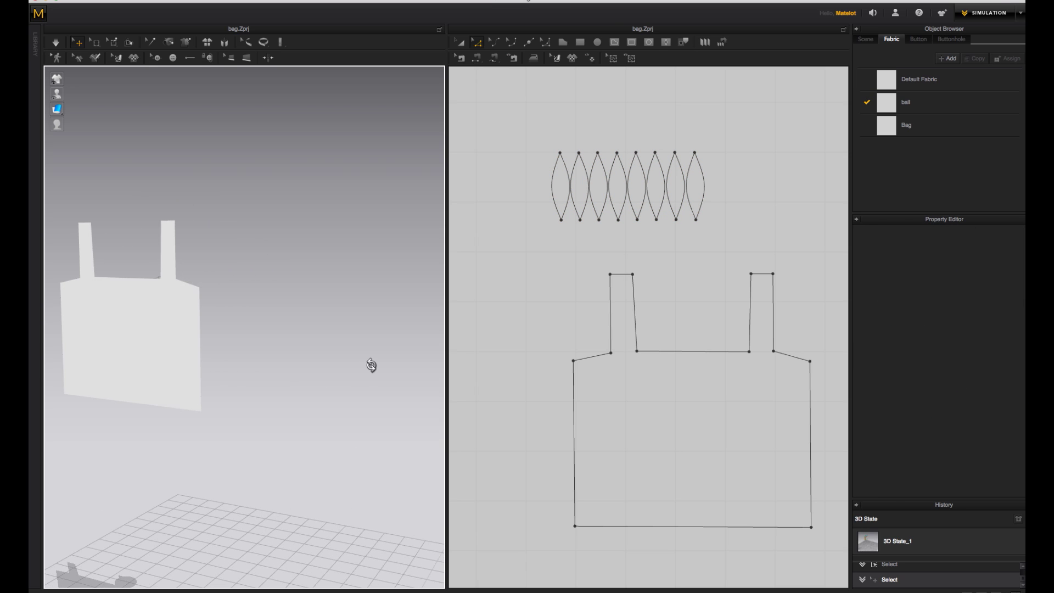
pyautogui.moveTo(668, 286); pyautogui.dragTo(612, 209, button='right')
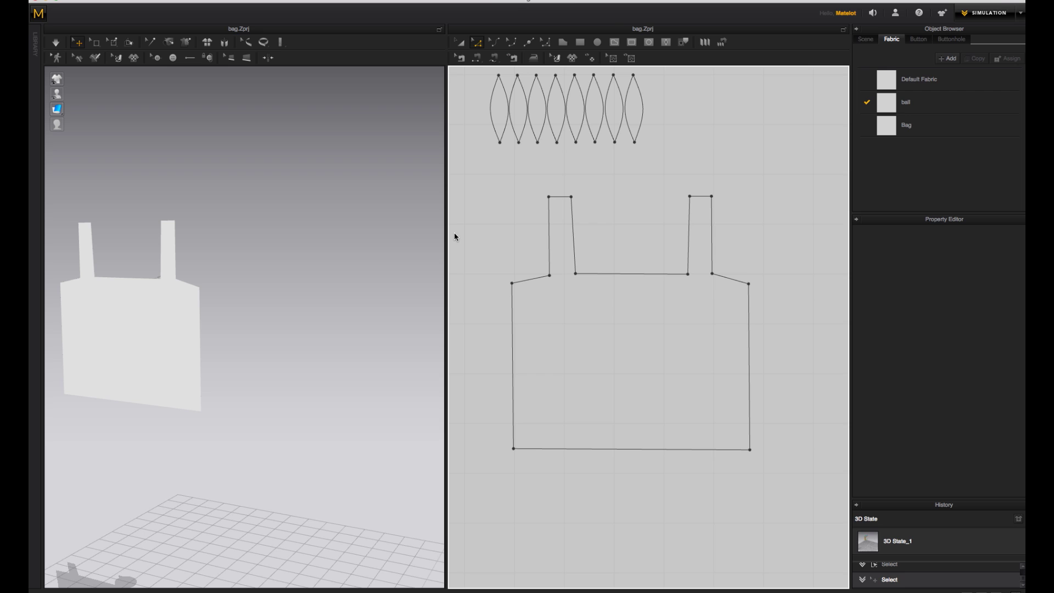
pyautogui.moveTo(536, 264); pyautogui.dragTo(564, 299)
pyautogui.rightClick(549, 276)
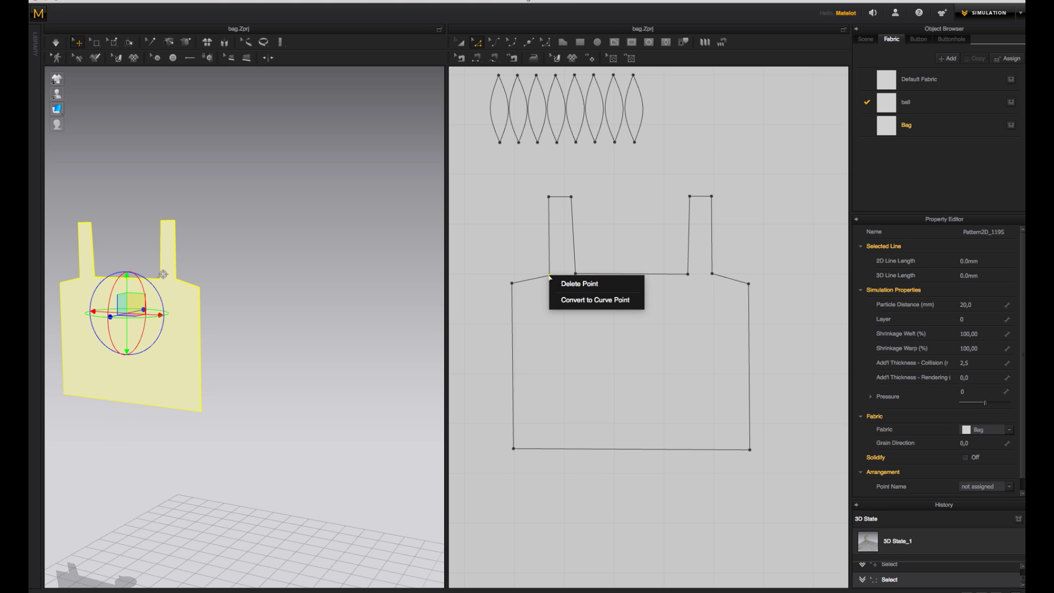
pyautogui.click(565, 301)
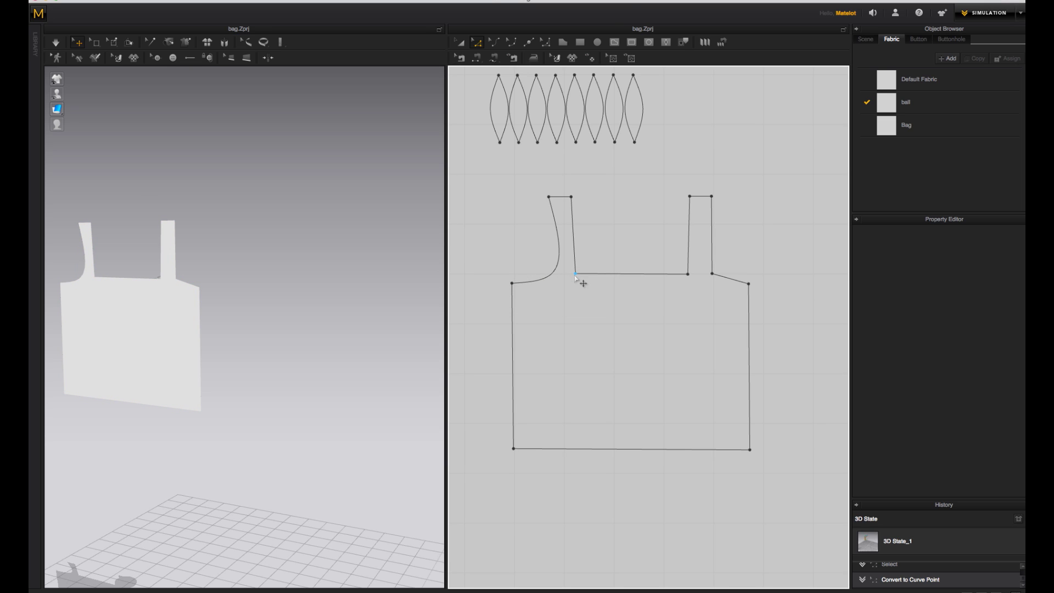
pyautogui.rightClick(576, 275)
pyautogui.click(588, 298)
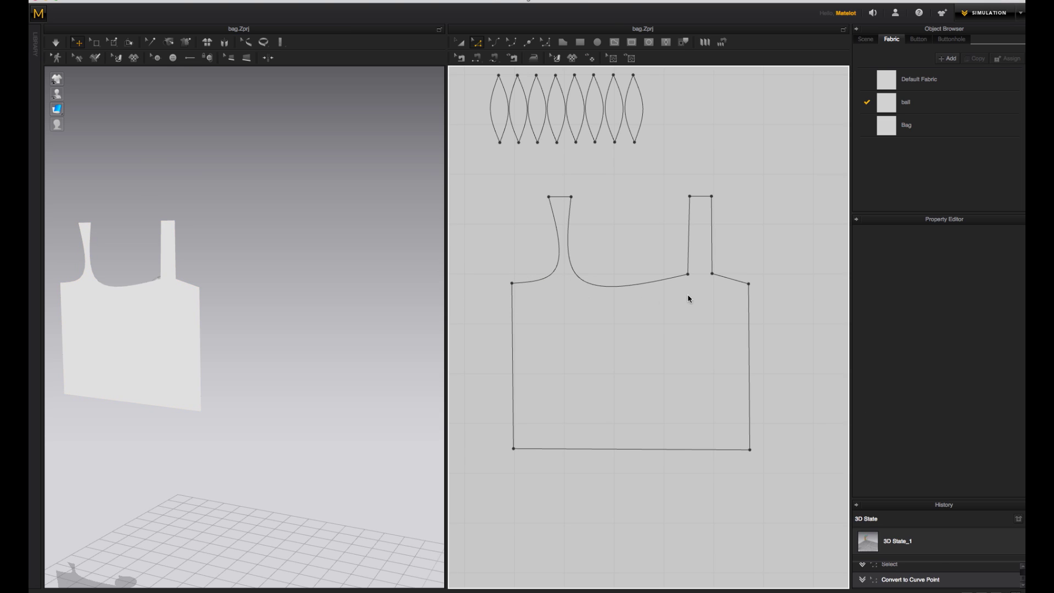
pyautogui.rightClick(688, 274)
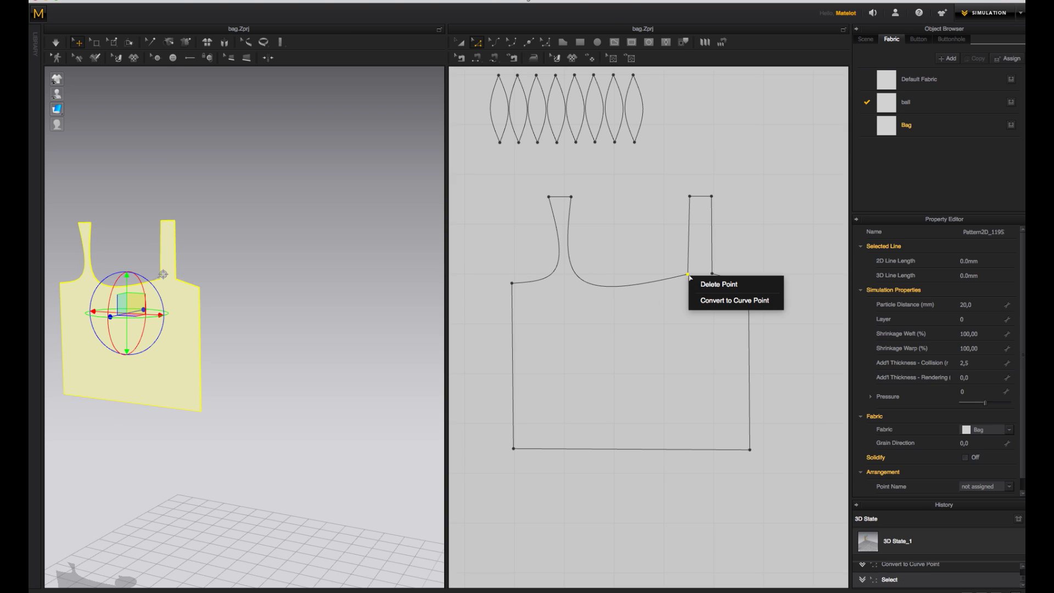
pyautogui.click(703, 301)
pyautogui.rightClick(712, 274)
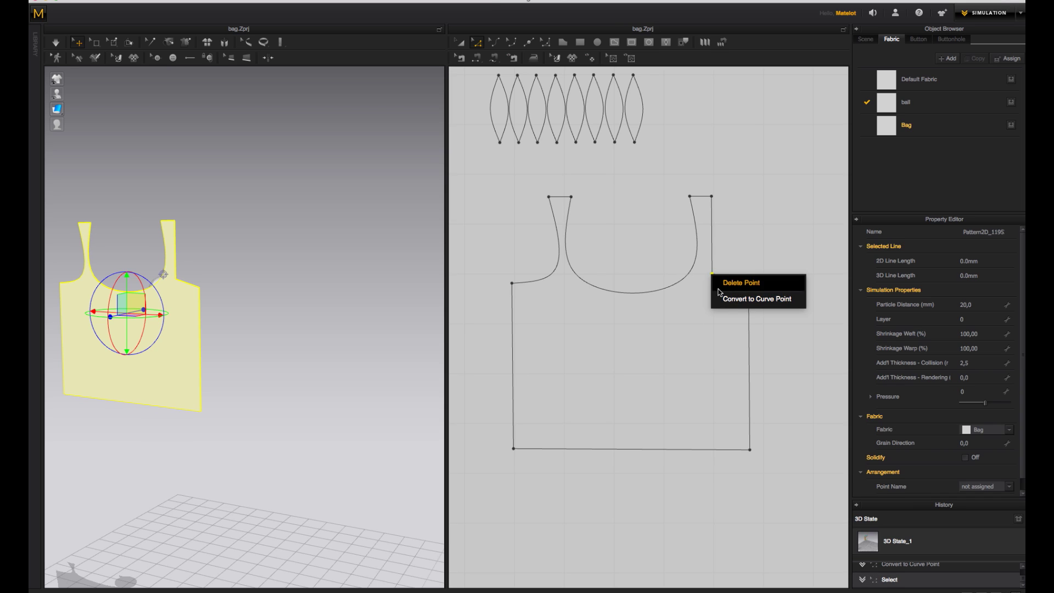
pyautogui.click(721, 300)
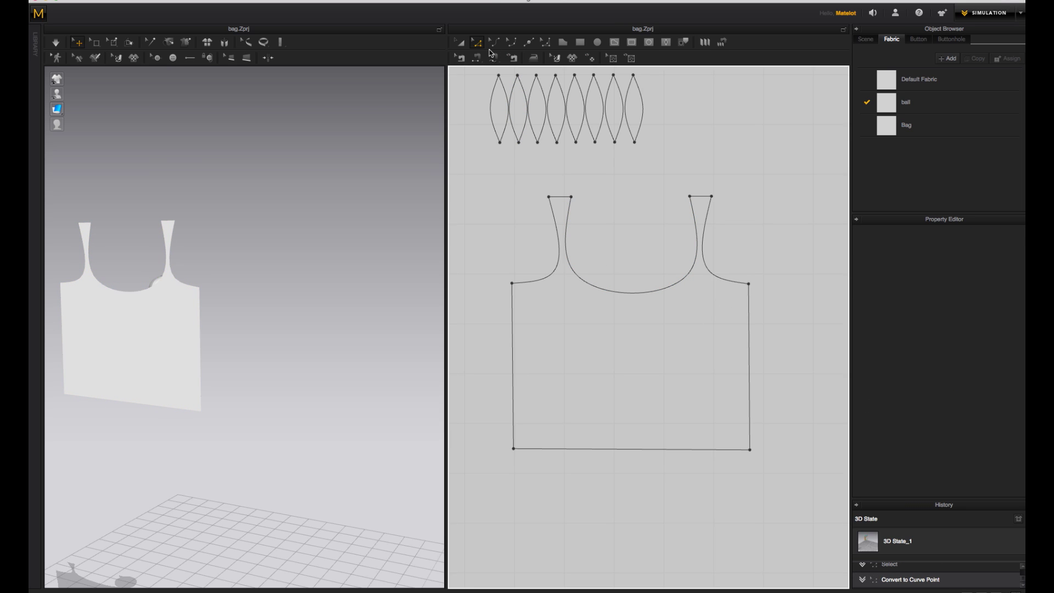
# Widen the narrowed lower parts of both bag straps by moving their four base curve points away from each strap's centre
pyautogui.click(512, 43)
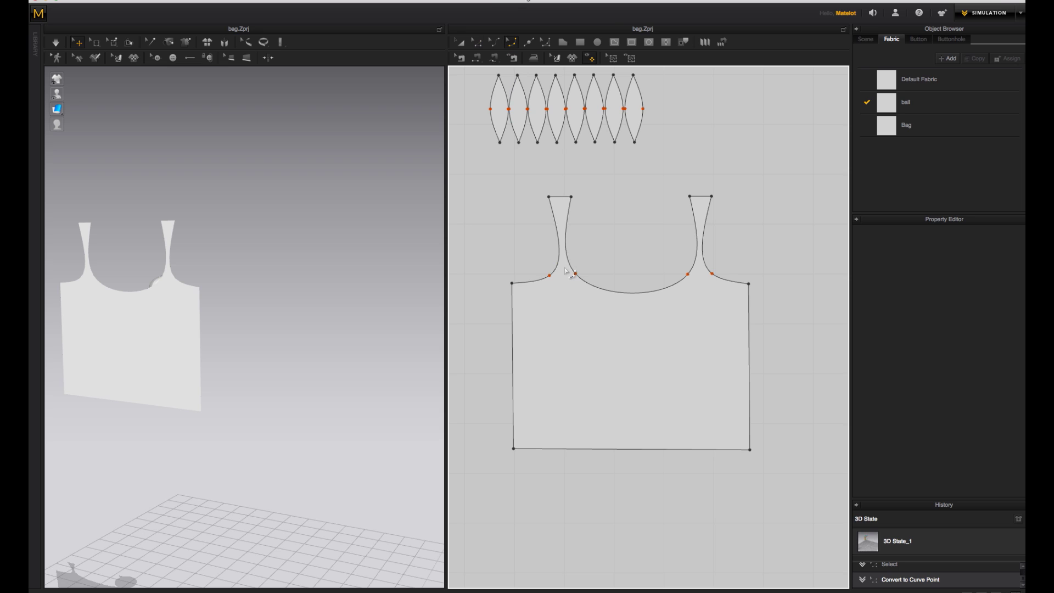
pyautogui.moveTo(551, 276); pyautogui.dragTo(592, 275)
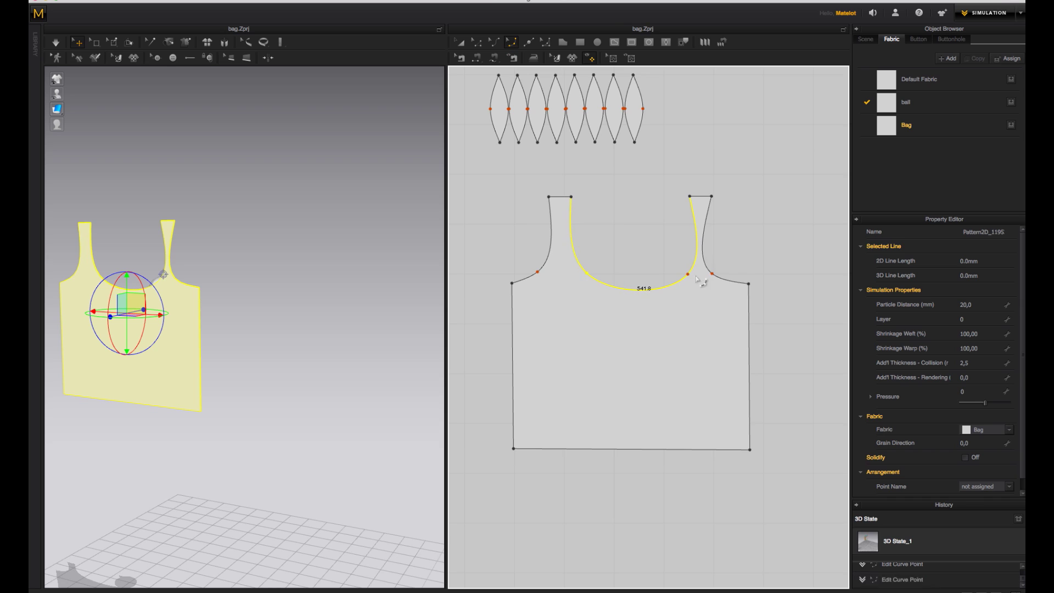
pyautogui.moveTo(688, 274); pyautogui.dragTo(721, 275)
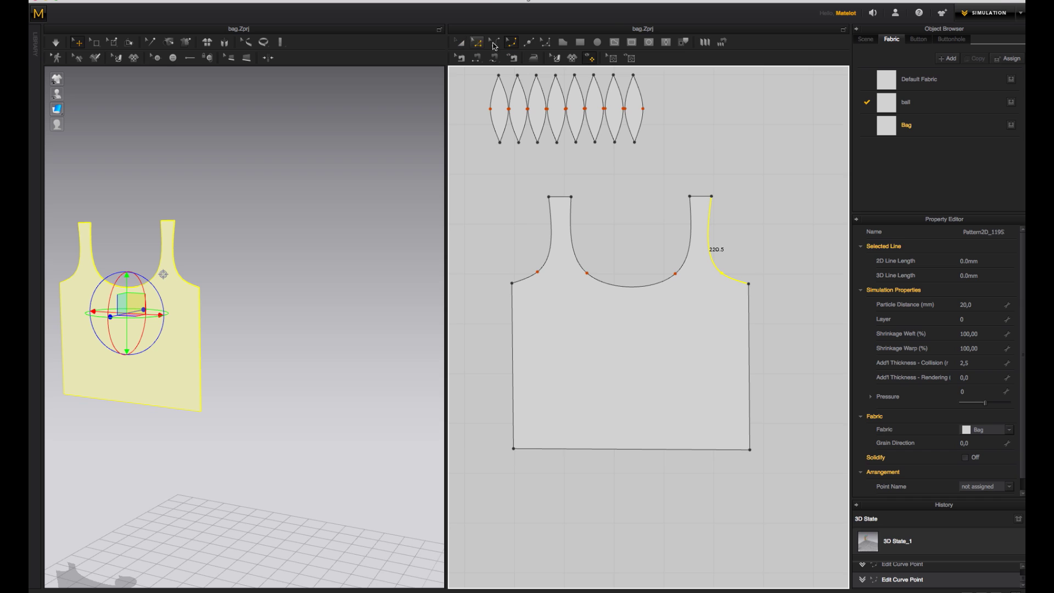
pyautogui.click(563, 42)
pyautogui.click(730, 94)
pyautogui.click(717, 131)
pyautogui.click(736, 168)
pyautogui.click(755, 130)
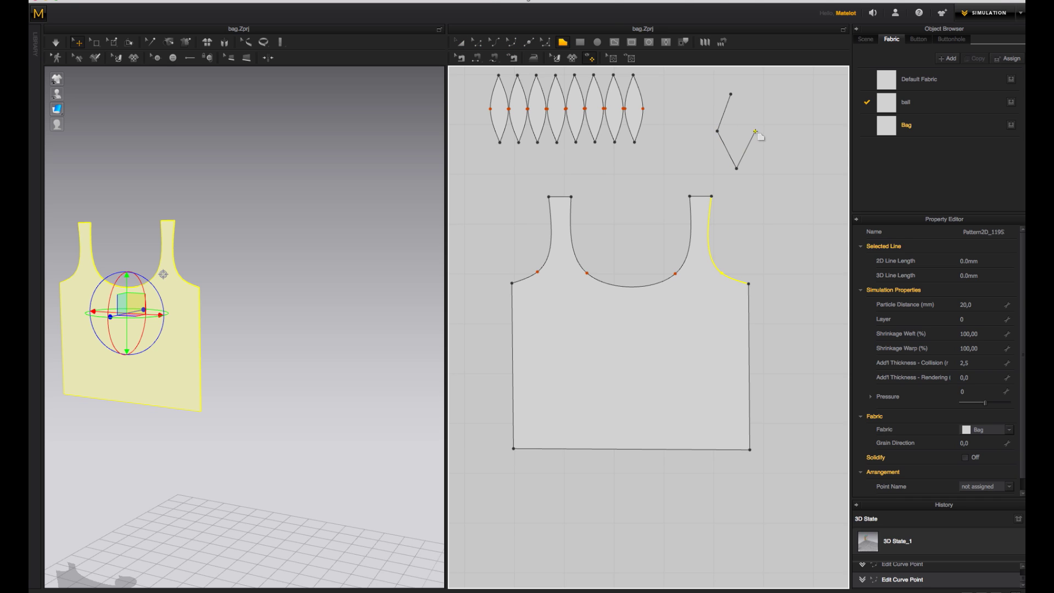
pyautogui.click(730, 94)
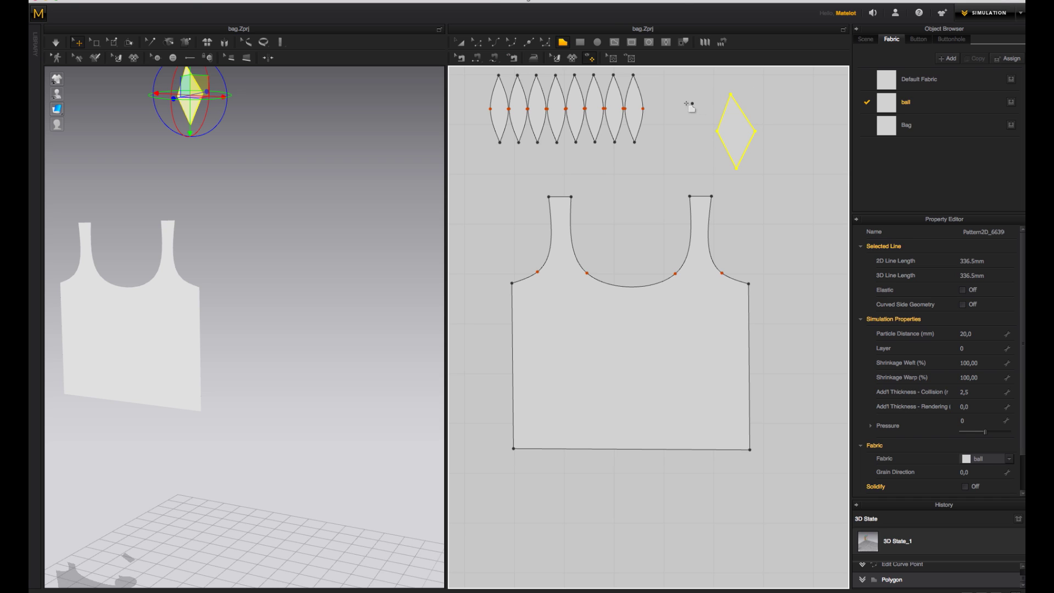
pyautogui.hotkey('ctrl', 'z')
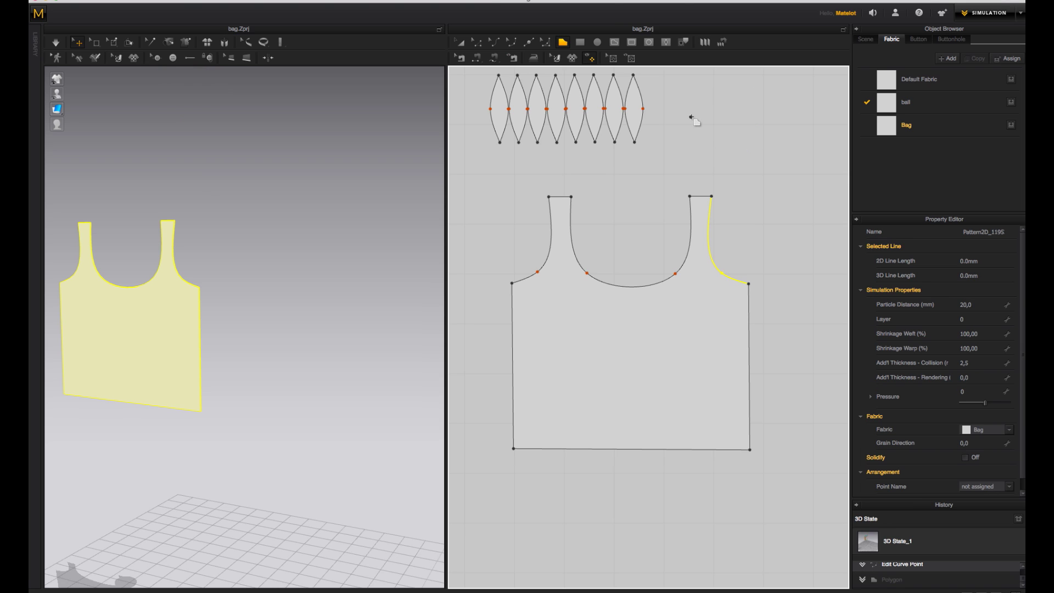
pyautogui.click(485, 197)
# Clone the bag pattern as a symmetric pattern with sewing and place the copy beside the original, level with it
pyautogui.click(459, 42)
pyautogui.click(511, 373)
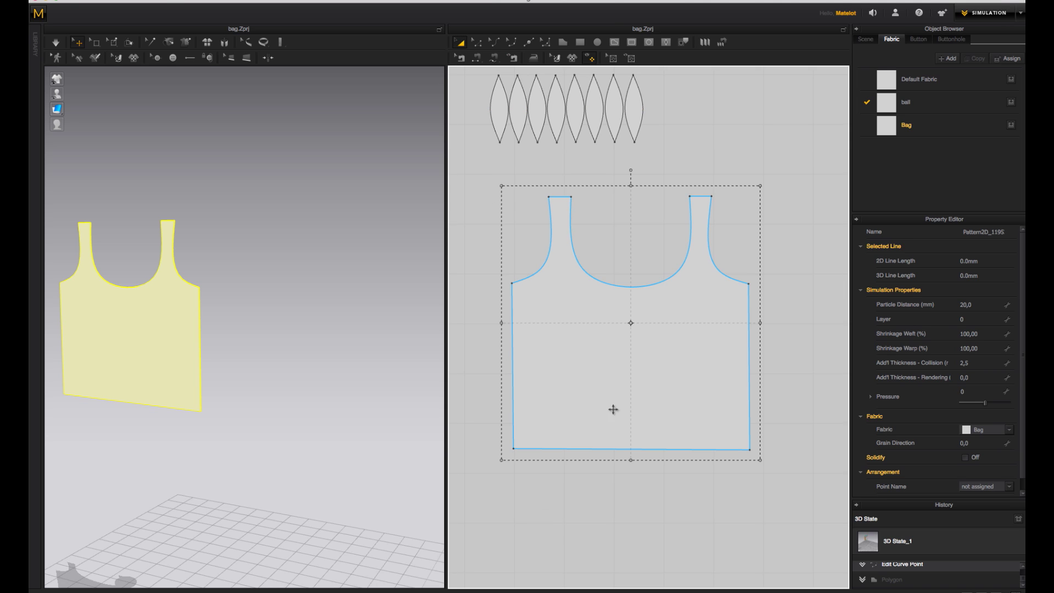
pyautogui.rightClick(653, 391)
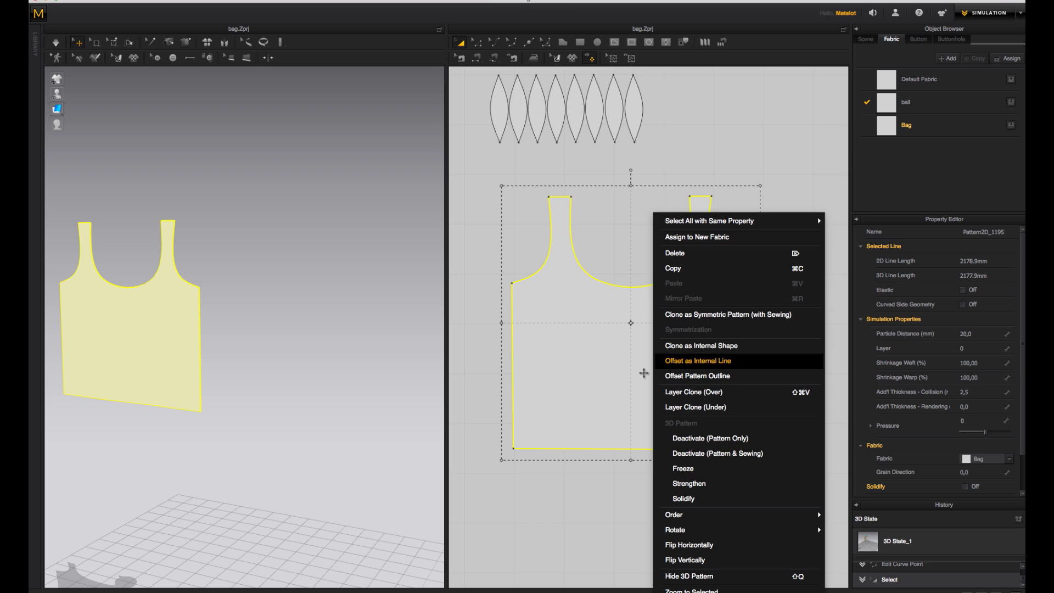
pyautogui.click(619, 390)
pyautogui.scroll(-3, 626, 424)
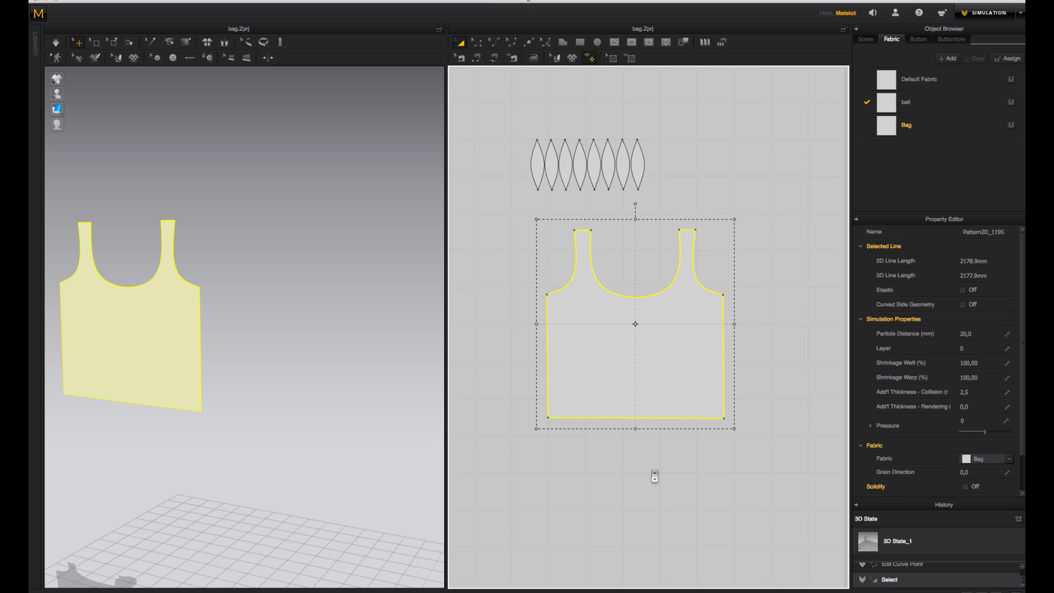
pyautogui.rightClick(588, 341)
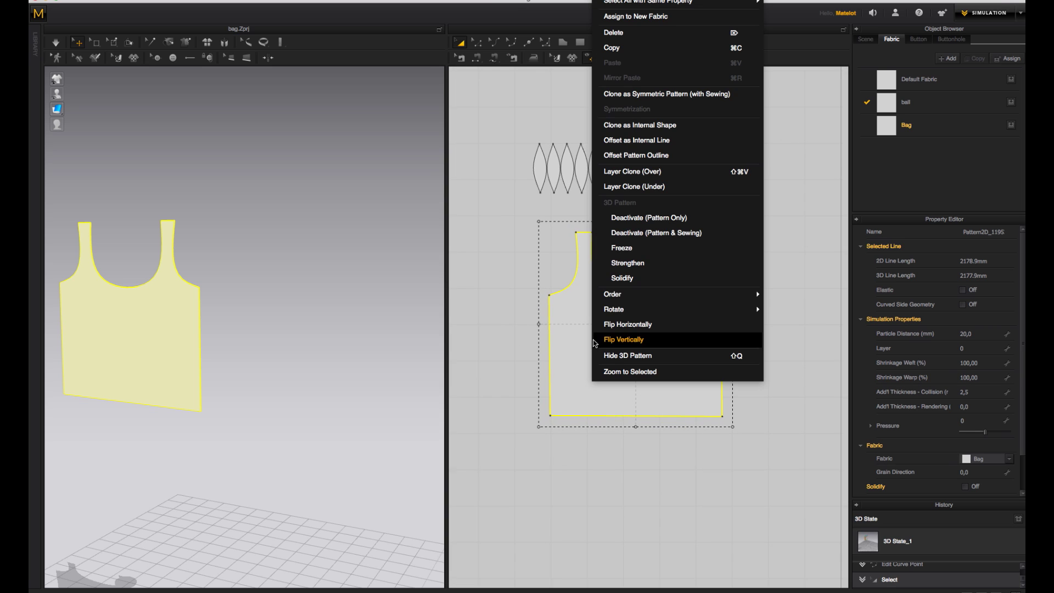
pyautogui.click(631, 95)
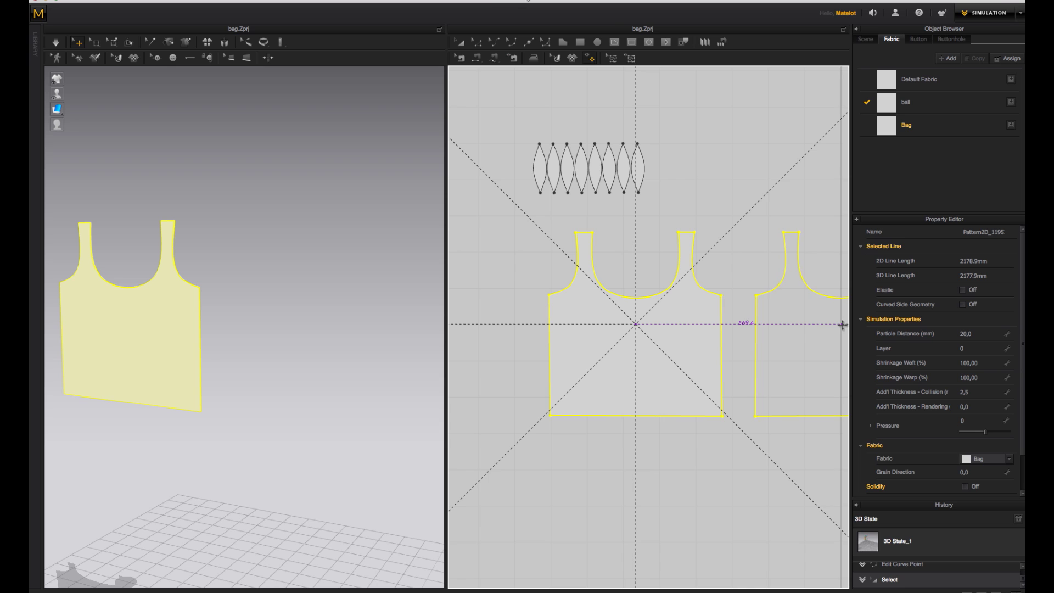
pyautogui.click(840, 327)
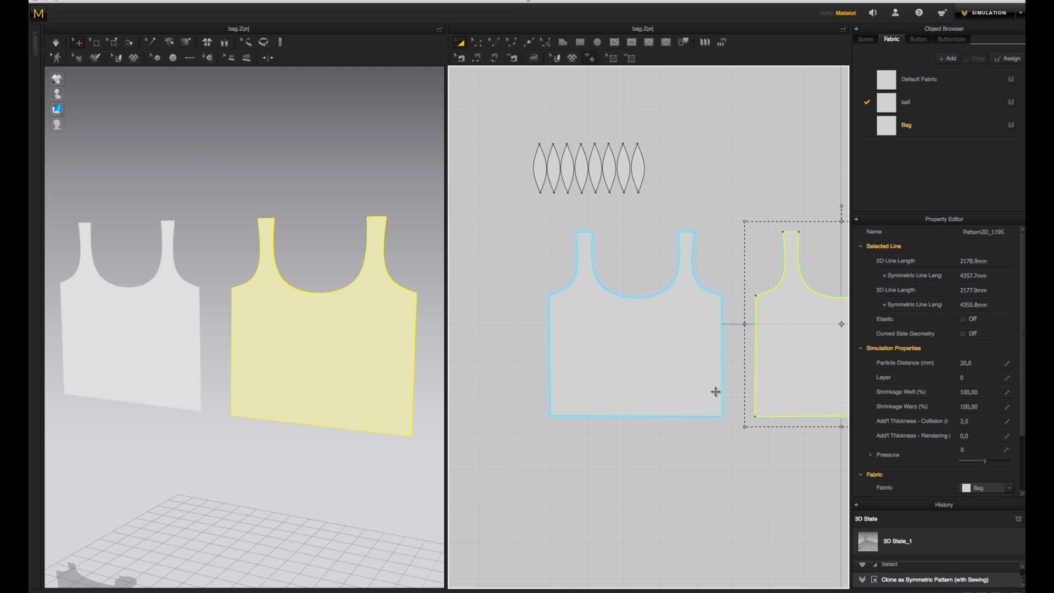
pyautogui.moveTo(752, 177); pyautogui.dragTo(668, 149, button='right')
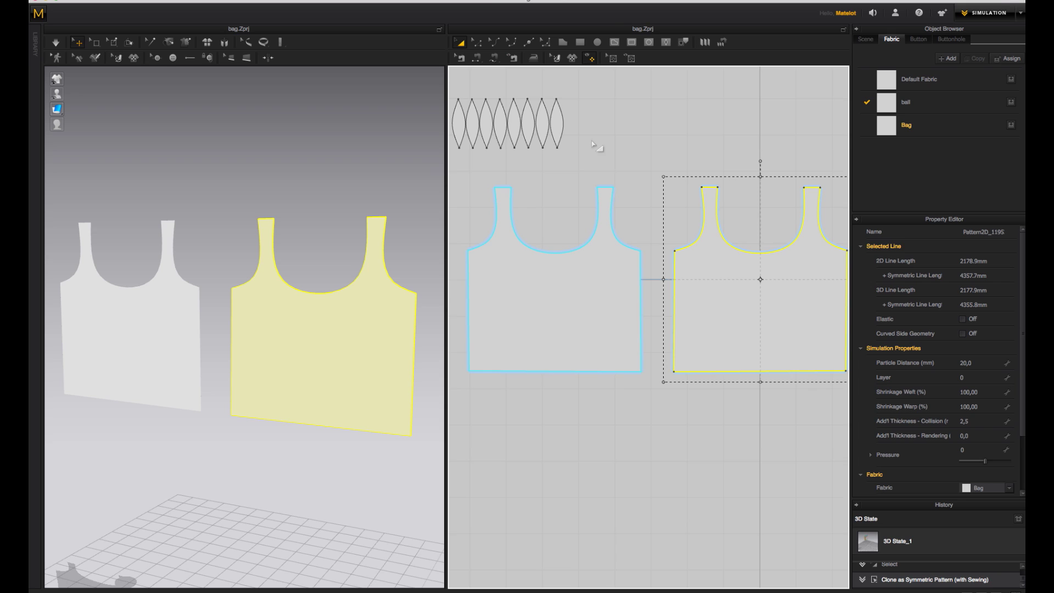
pyautogui.click(615, 120)
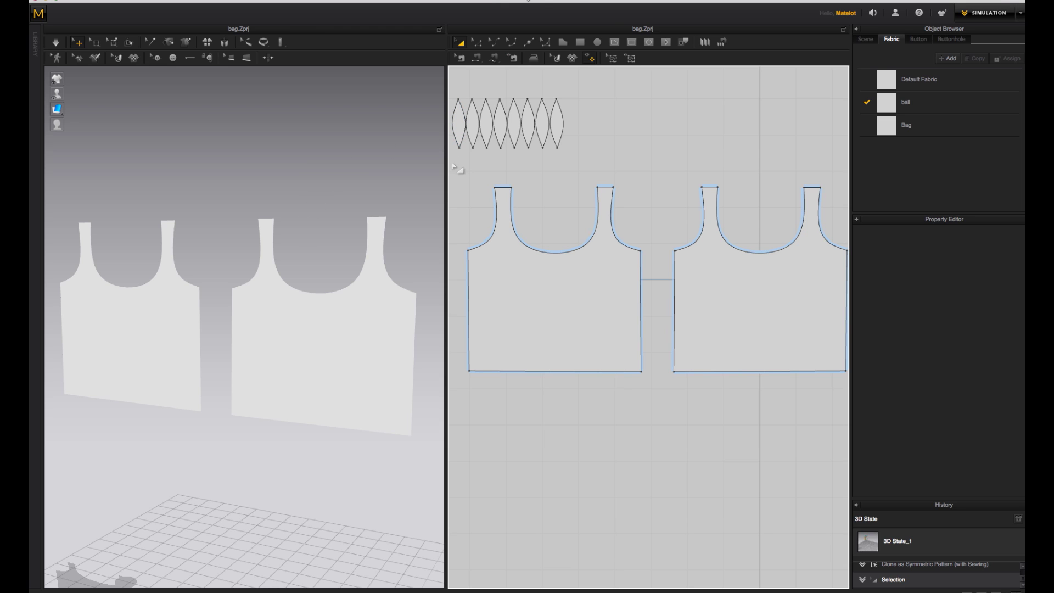
# Add four split points along the original bag panel's bottom edge, two near each lower corner
pyautogui.click(515, 352)
pyautogui.click(520, 190)
pyautogui.click(529, 42)
pyautogui.click(480, 371)
pyautogui.click(491, 372)
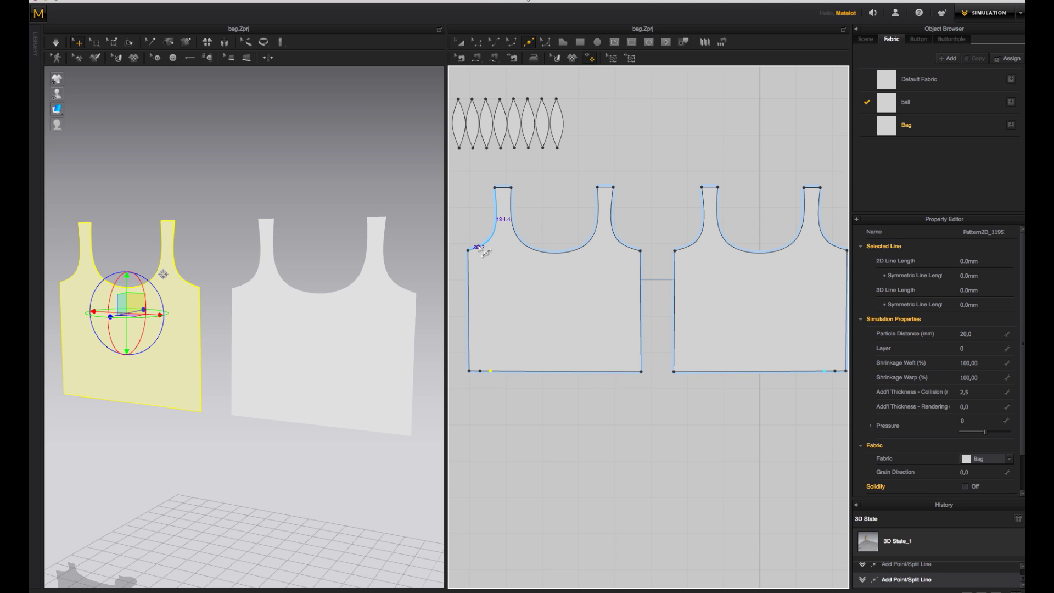
pyautogui.click(619, 372)
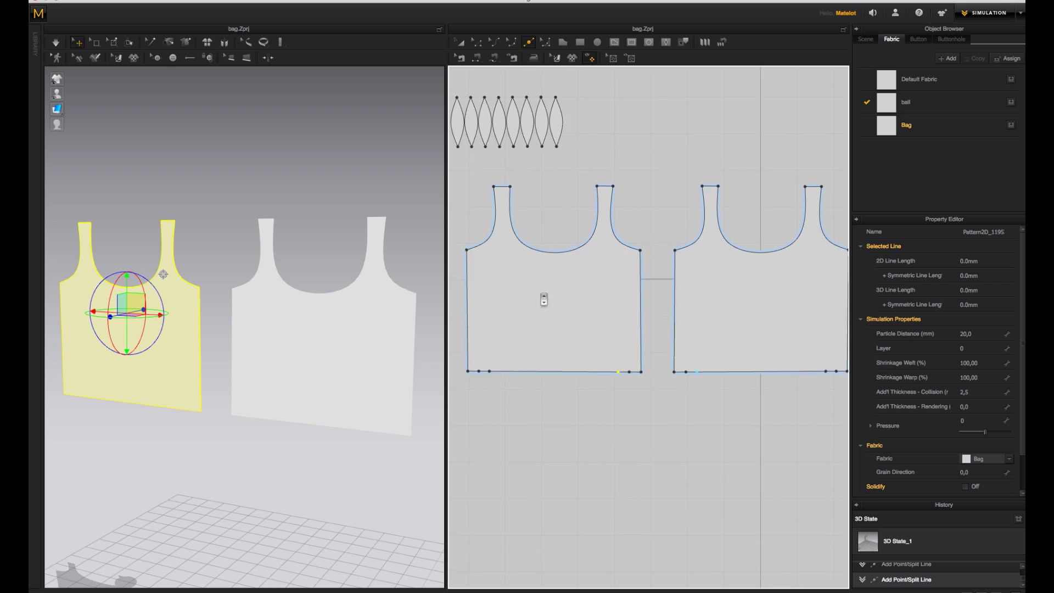
pyautogui.scroll(3, 544, 301)
pyautogui.moveTo(533, 278); pyautogui.dragTo(652, 221, button='right')
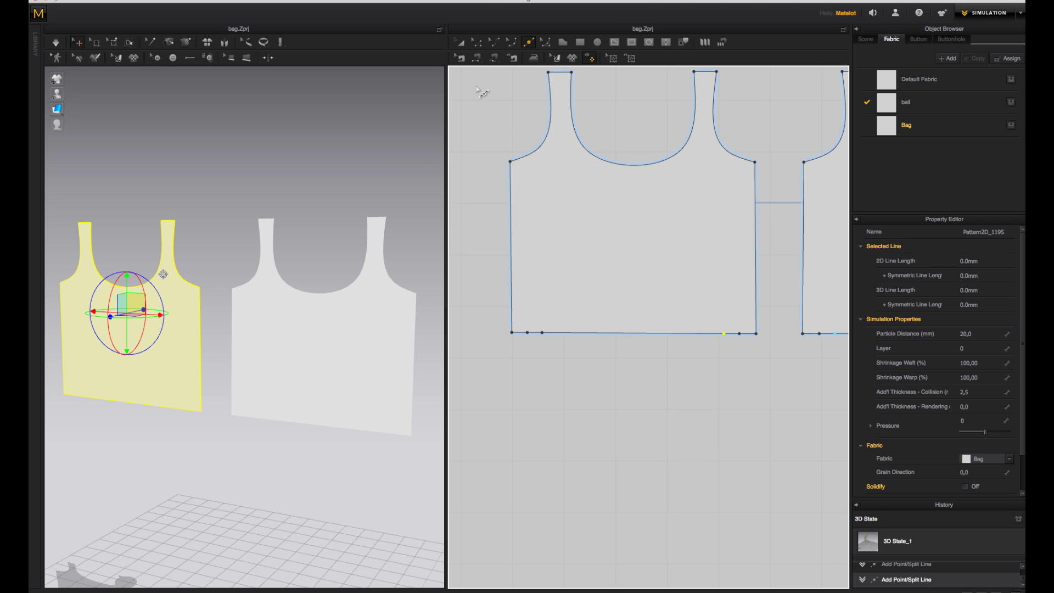
# Move the cloned bag panel in the 3D scene so it faces the original panel with the ball between them
pyautogui.click(461, 43)
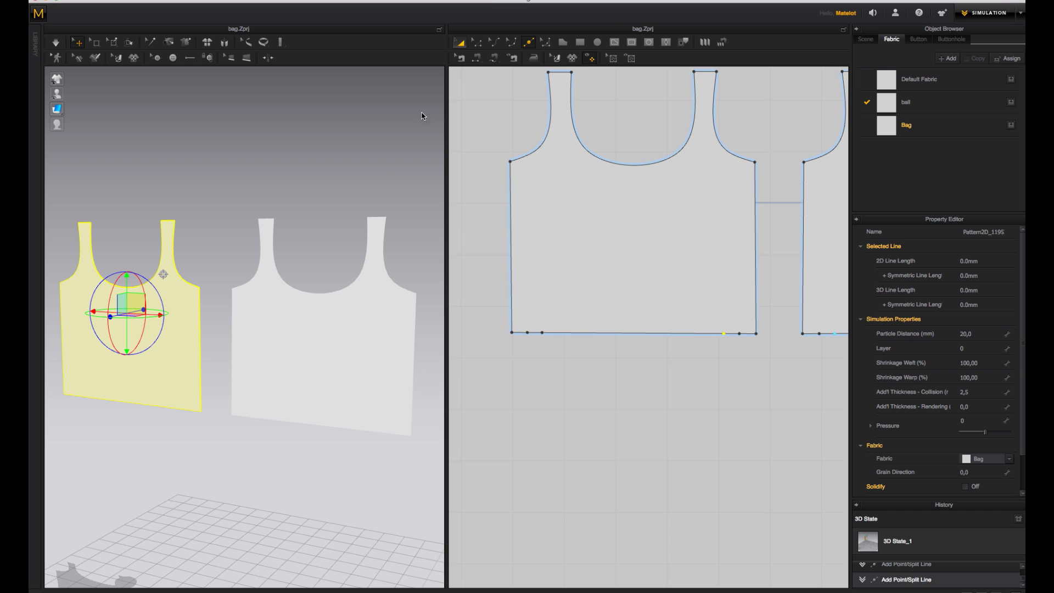
pyautogui.click(325, 327)
pyautogui.moveTo(355, 202); pyautogui.dragTo(312, 240, button='right')
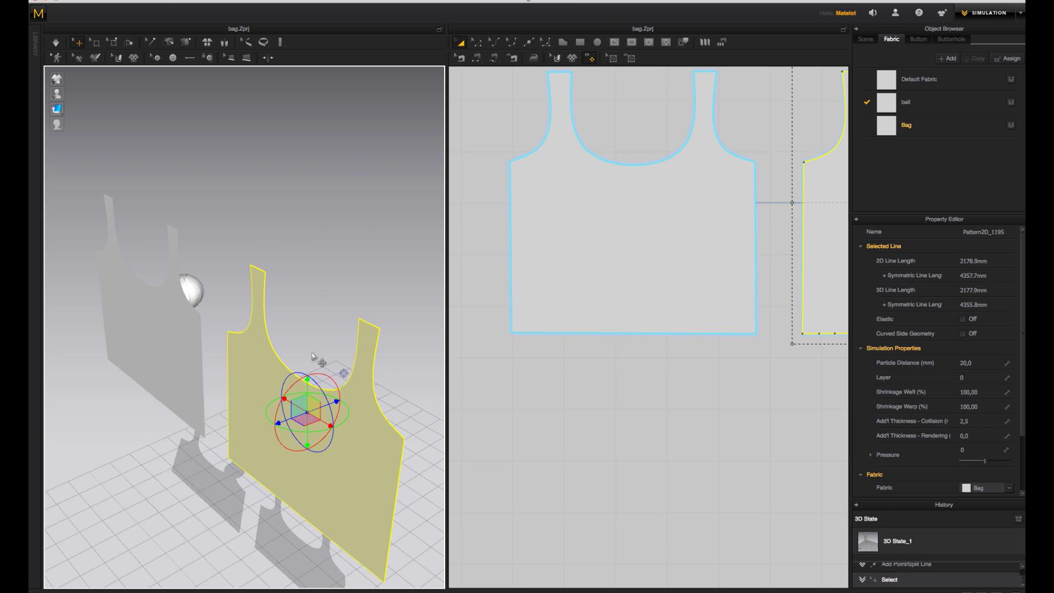
pyautogui.moveTo(320, 431); pyautogui.dragTo(287, 369)
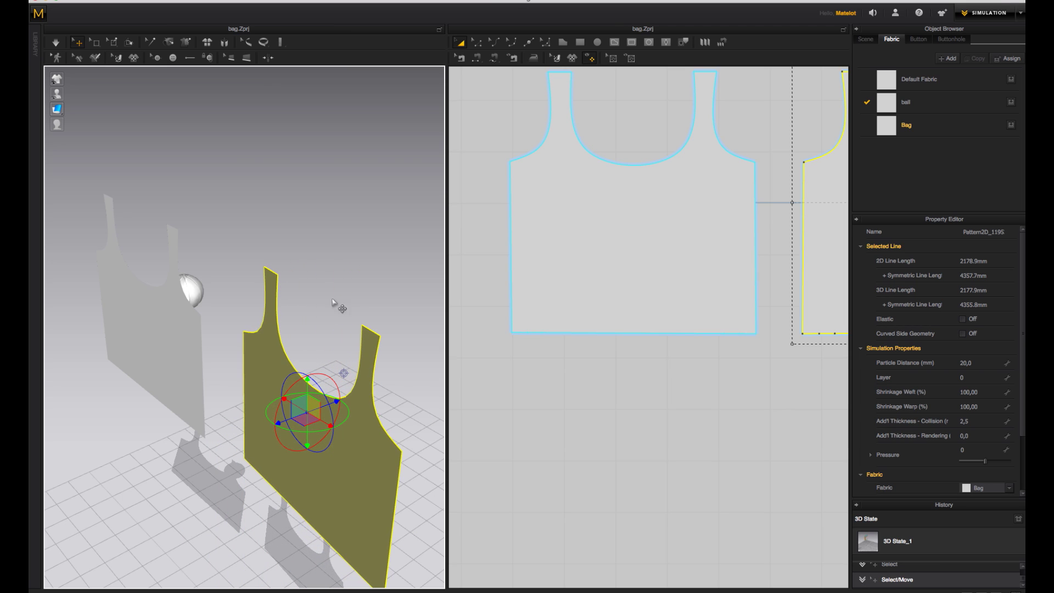
pyautogui.scroll(-3, 341, 320)
pyautogui.moveTo(368, 304); pyautogui.dragTo(348, 328, button='right')
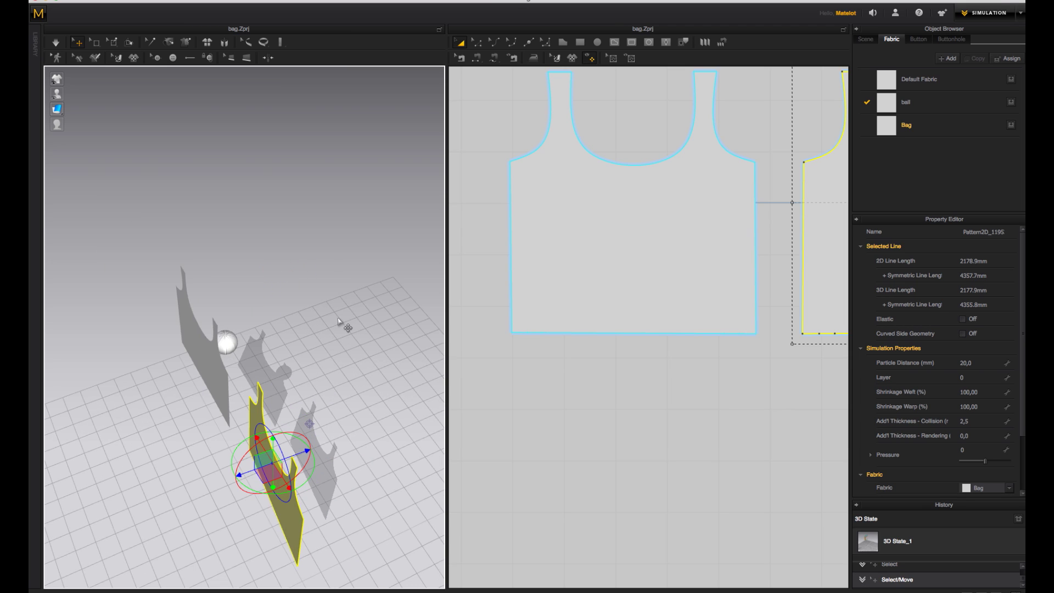
pyautogui.moveTo(318, 360); pyautogui.dragTo(303, 373, button='right')
pyautogui.moveTo(302, 372); pyautogui.dragTo(283, 281, button='middle')
pyautogui.moveTo(267, 458); pyautogui.dragTo(201, 266)
pyautogui.moveTo(251, 319); pyautogui.dragTo(242, 331)
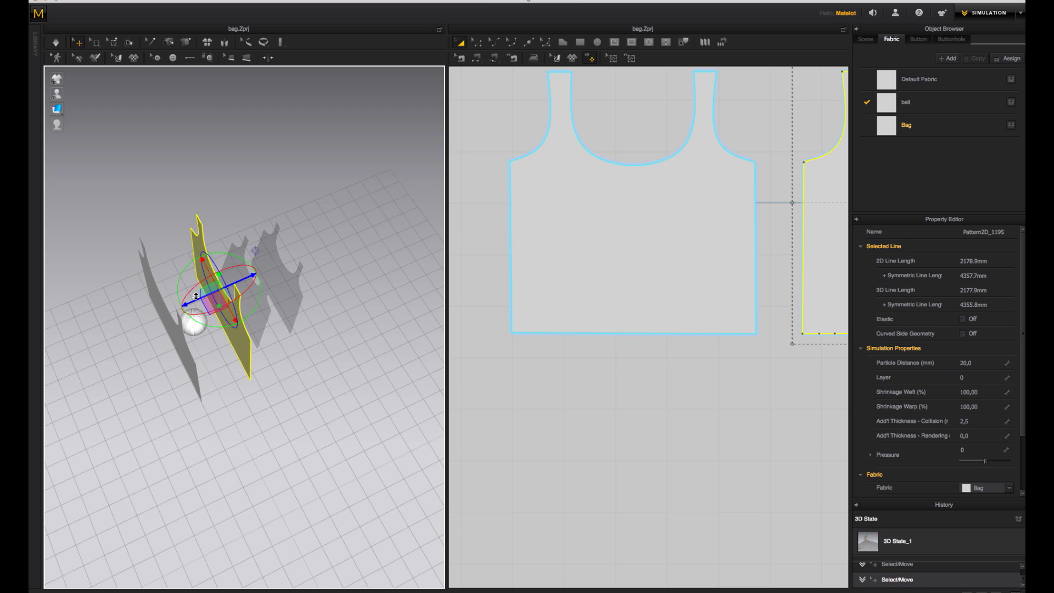
pyautogui.moveTo(196, 296); pyautogui.dragTo(301, 269)
pyautogui.moveTo(309, 275); pyautogui.dragTo(379, 228, button='right')
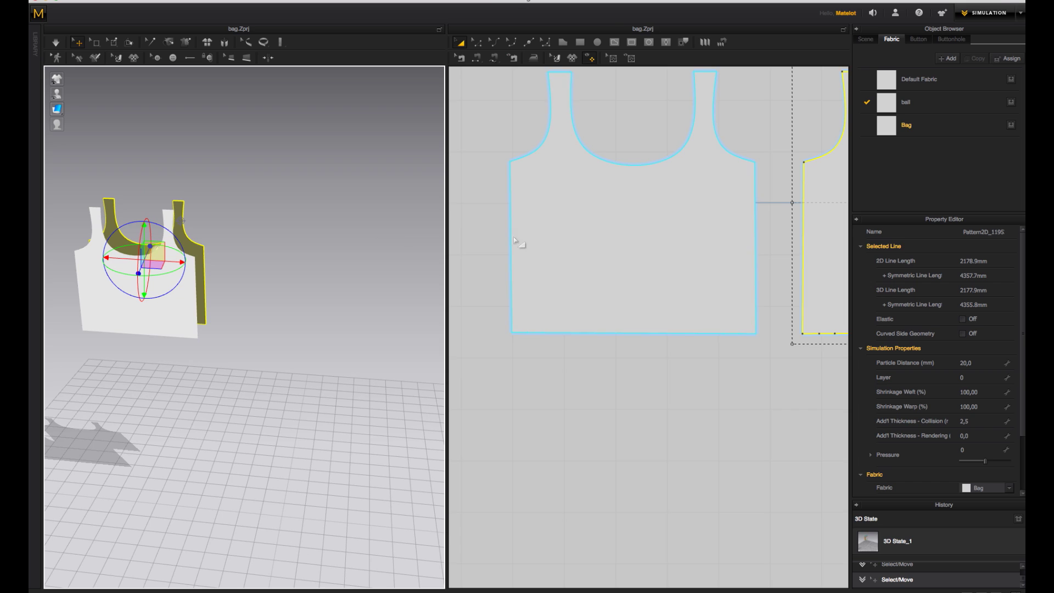
# Sew the neighbouring side edges of the original and cloned bag panels together with Segment Sewing
pyautogui.moveTo(684, 379); pyautogui.dragTo(662, 452, button='middle')
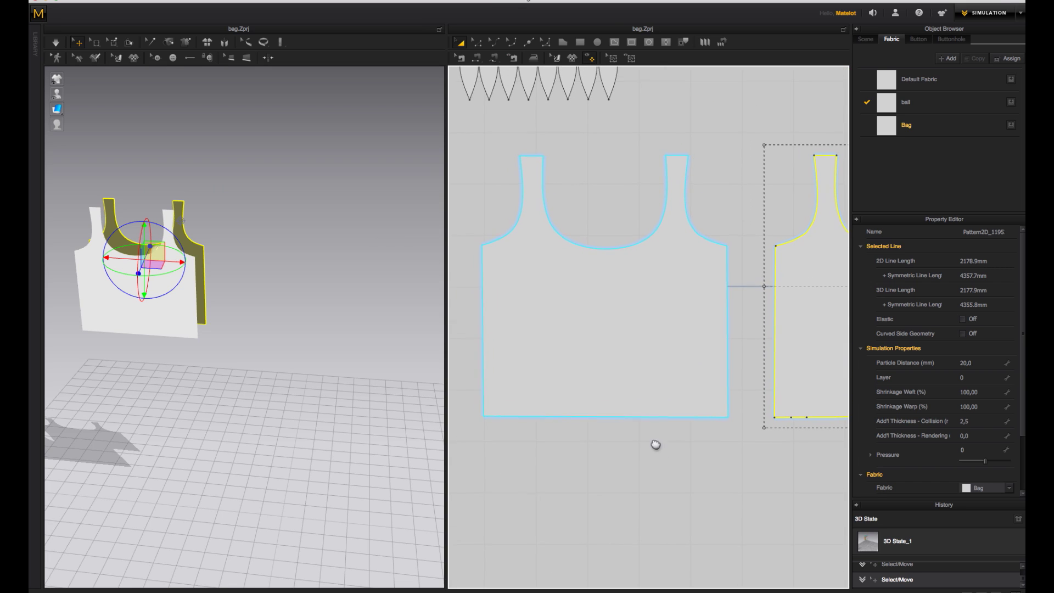
pyautogui.click(614, 351)
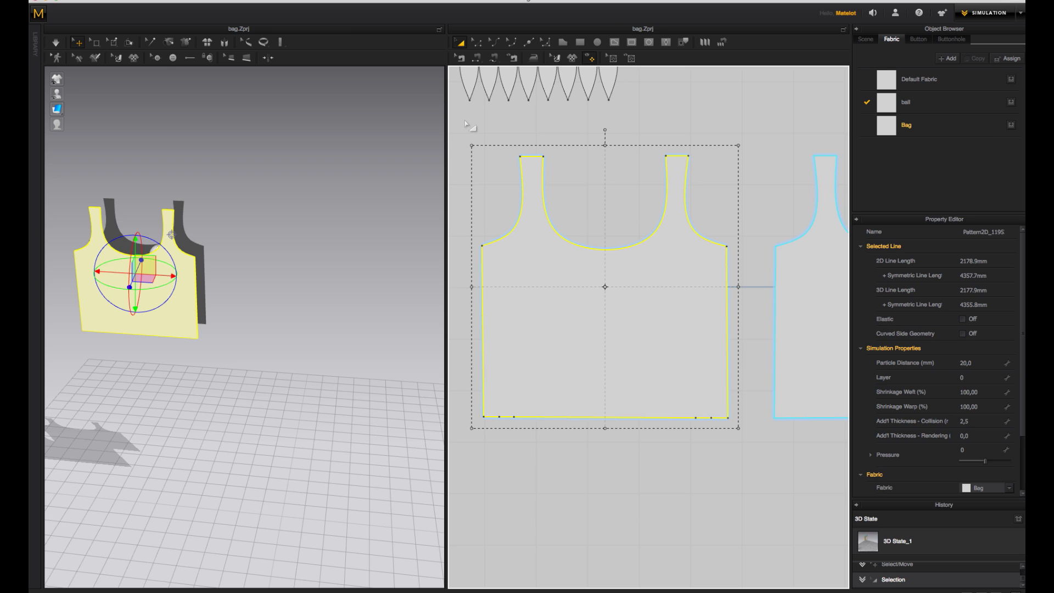
pyautogui.click(478, 59)
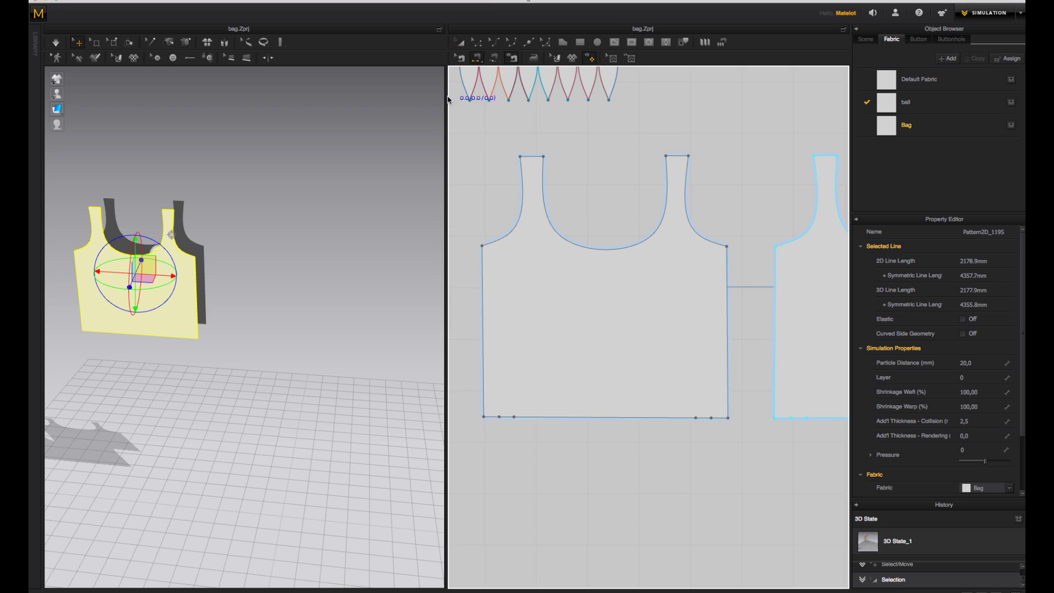
pyautogui.click(728, 305)
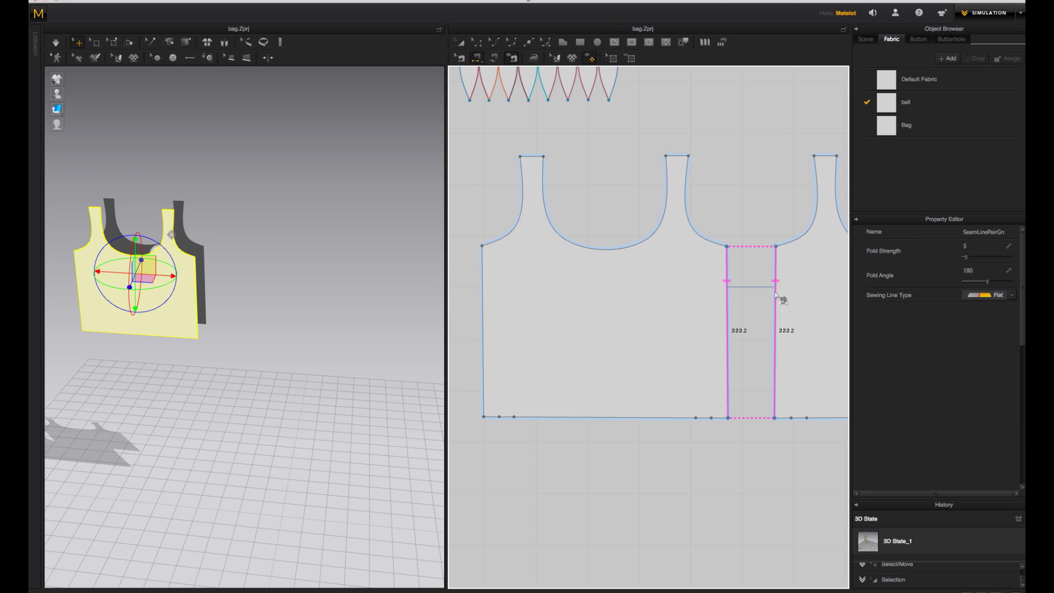
pyautogui.click(776, 295)
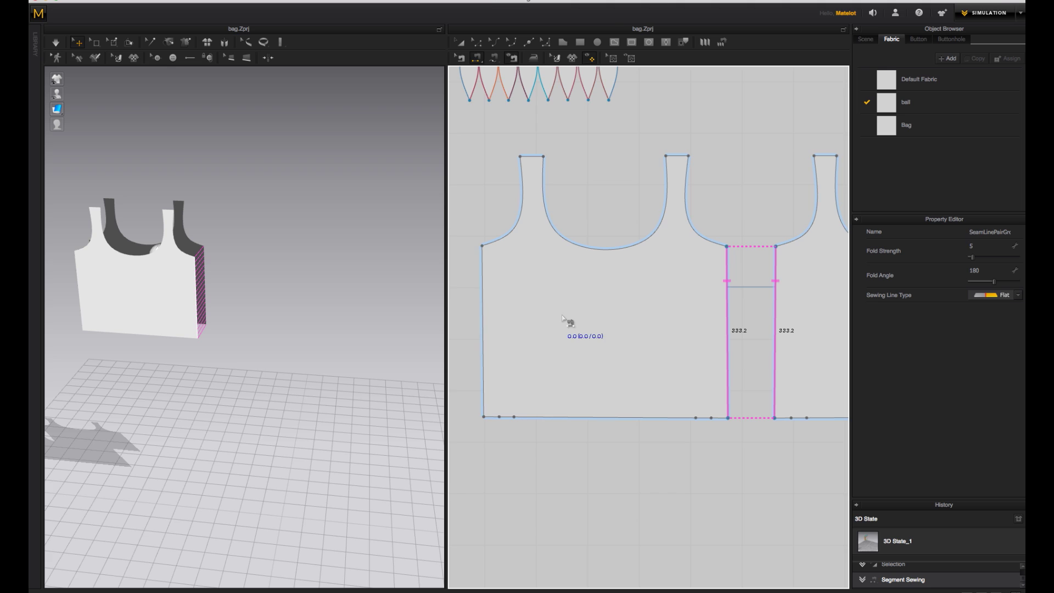
# Sew the outer side edges of the two bag panels together
pyautogui.scroll(-5, 648, 327)
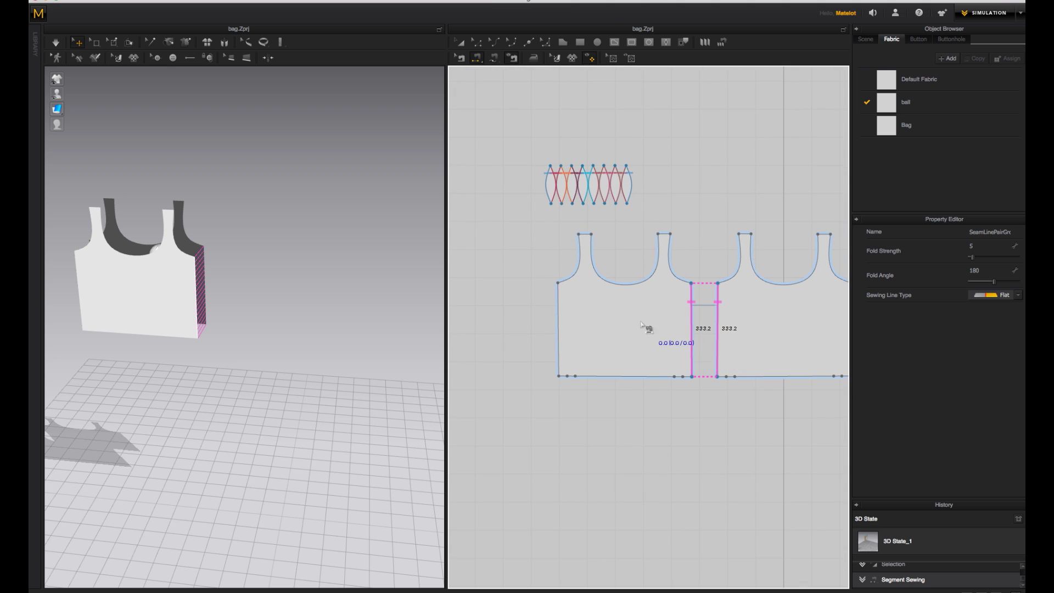
pyautogui.moveTo(648, 328); pyautogui.dragTo(572, 330, button='right')
pyautogui.click(483, 307)
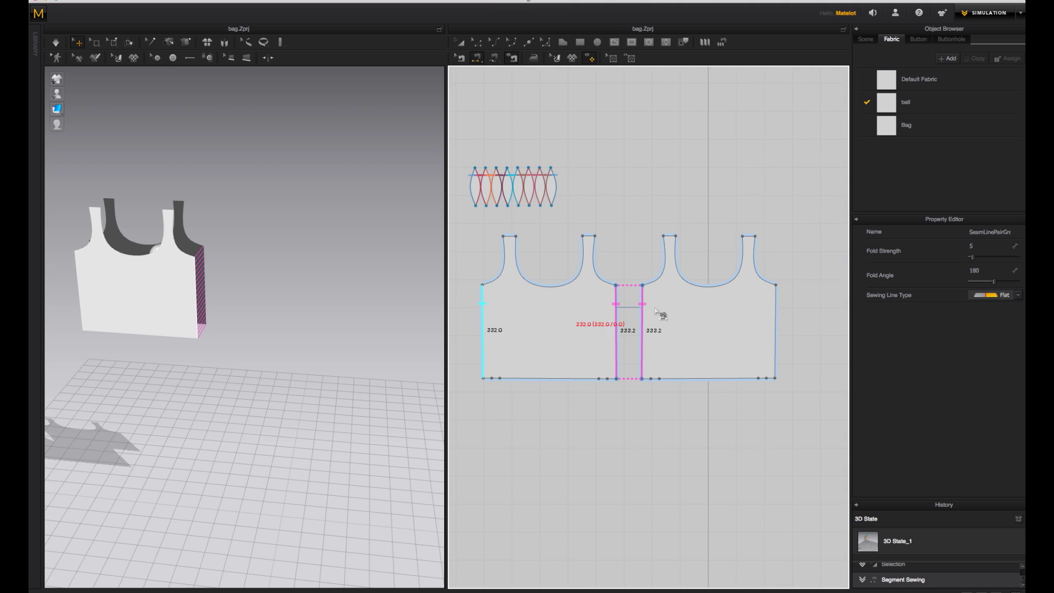
pyautogui.click(777, 313)
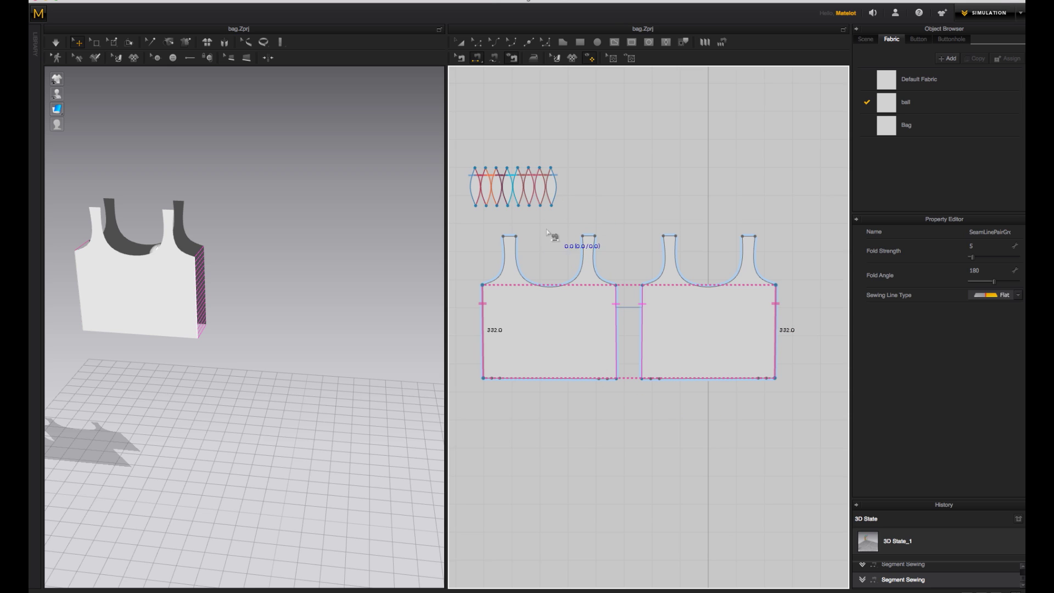
# Sew the matching strap tops of the two bag panels together and simulate the bag until it drapes
pyautogui.click(589, 236)
pyautogui.click(675, 237)
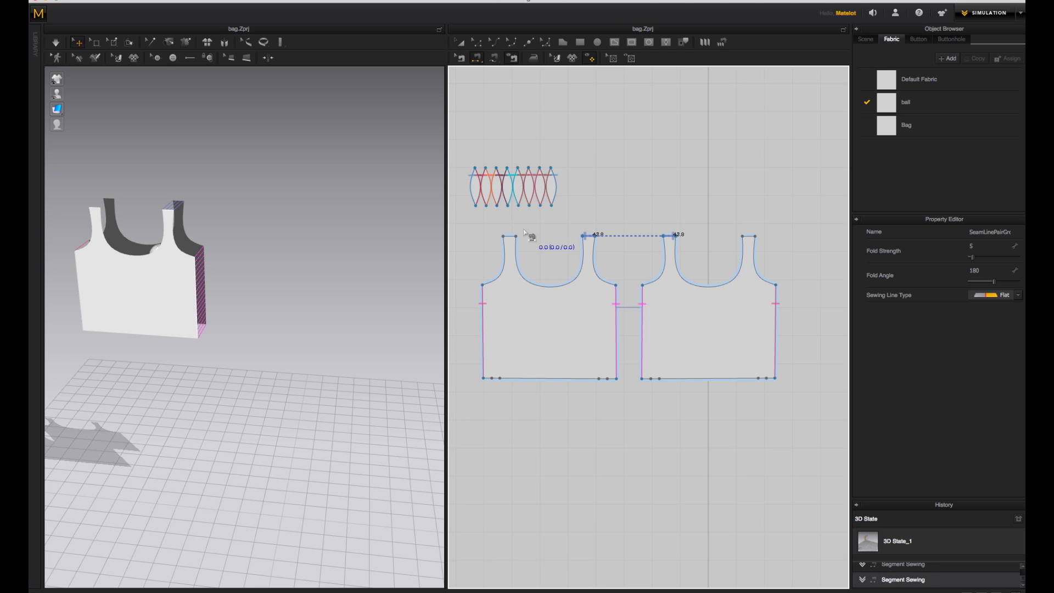
pyautogui.click(751, 237)
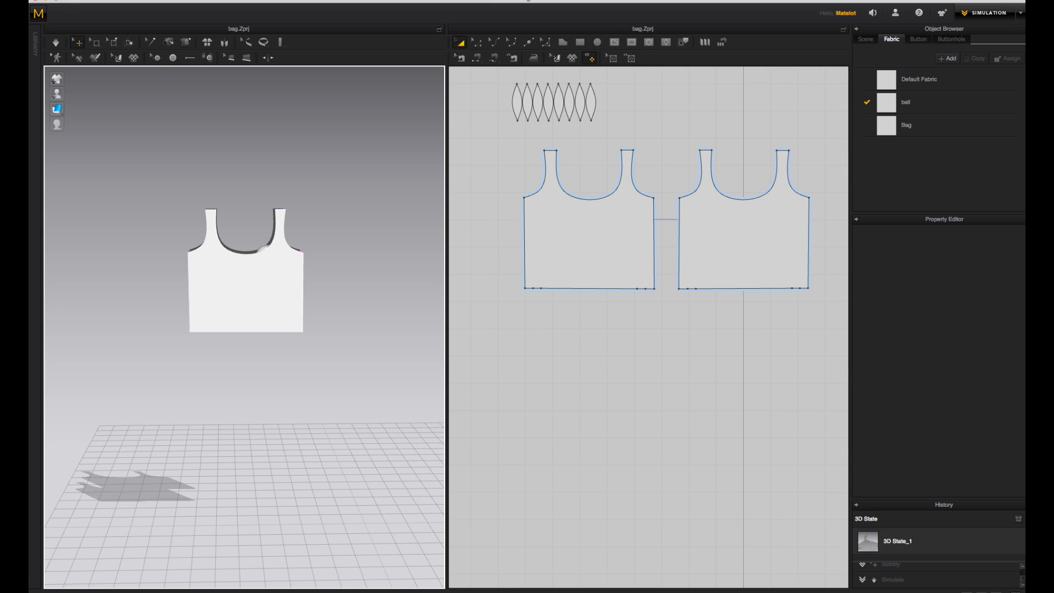
pyautogui.click(56, 42)
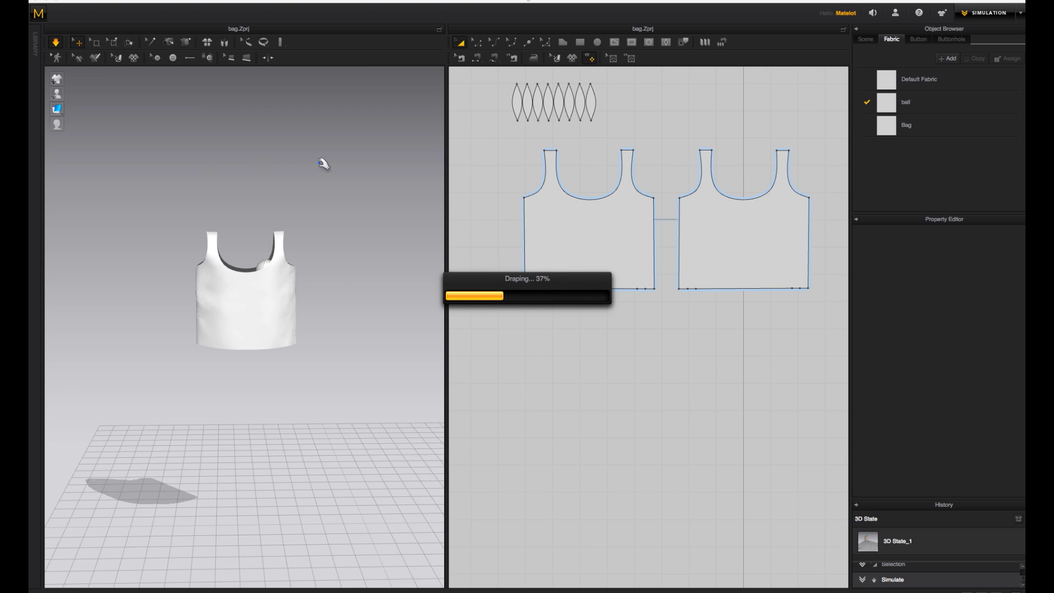
pyautogui.press('space')
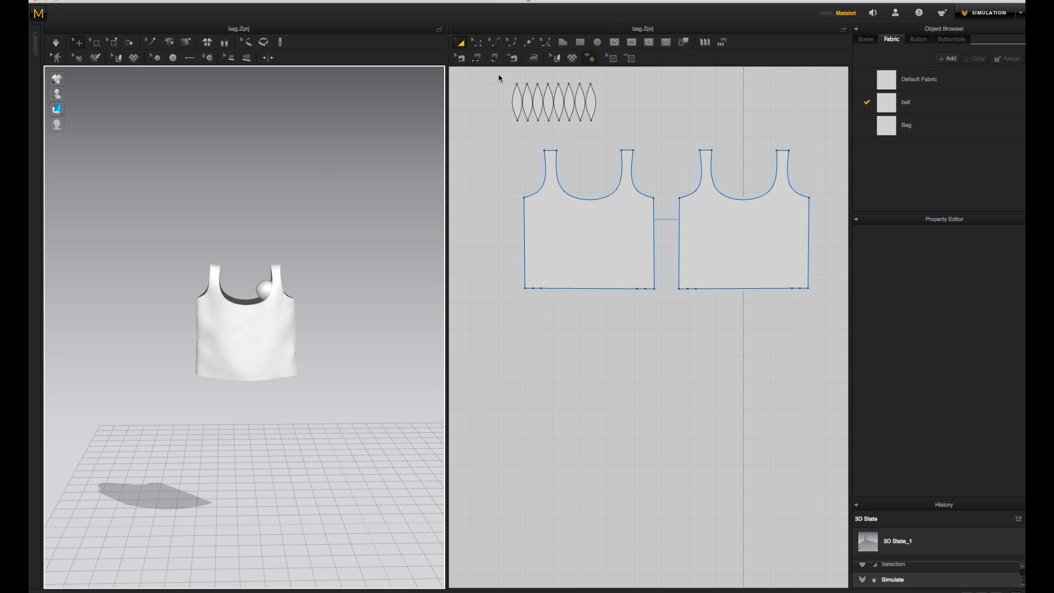
# Select all the ball's pattern pieces and deactivate both their patterns and their sewing
pyautogui.moveTo(499, 78); pyautogui.dragTo(526, 118)
pyautogui.moveTo(621, 126); pyautogui.dragTo(619, 128)
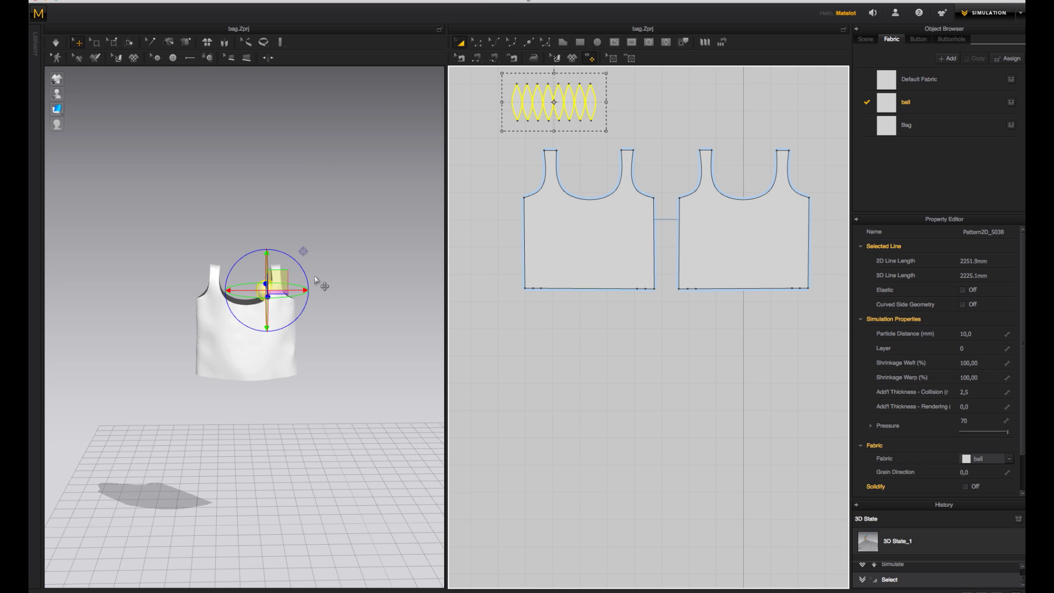
pyautogui.rightClick(280, 275)
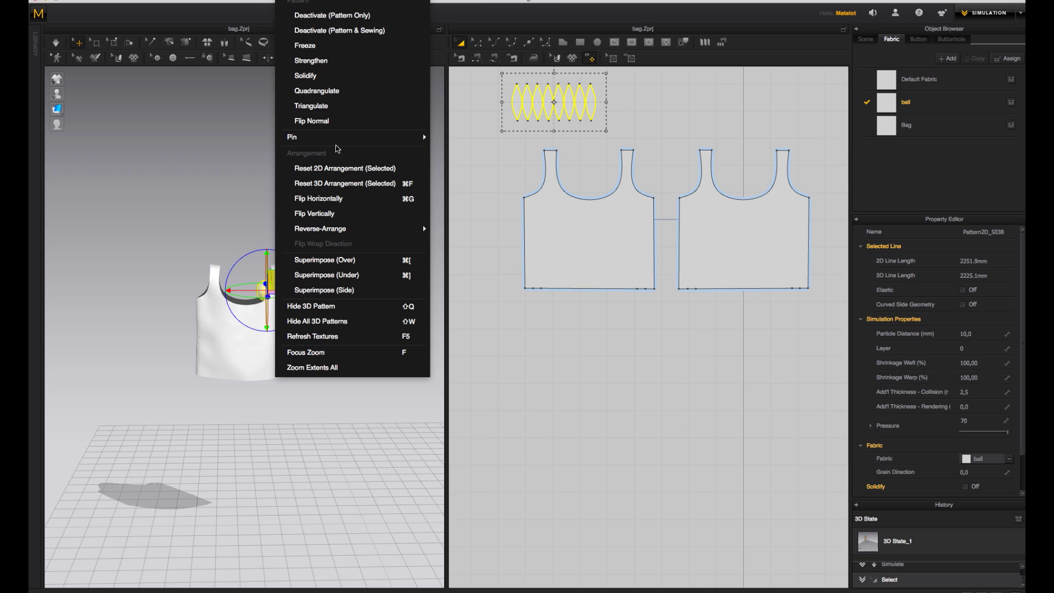
pyautogui.click(340, 30)
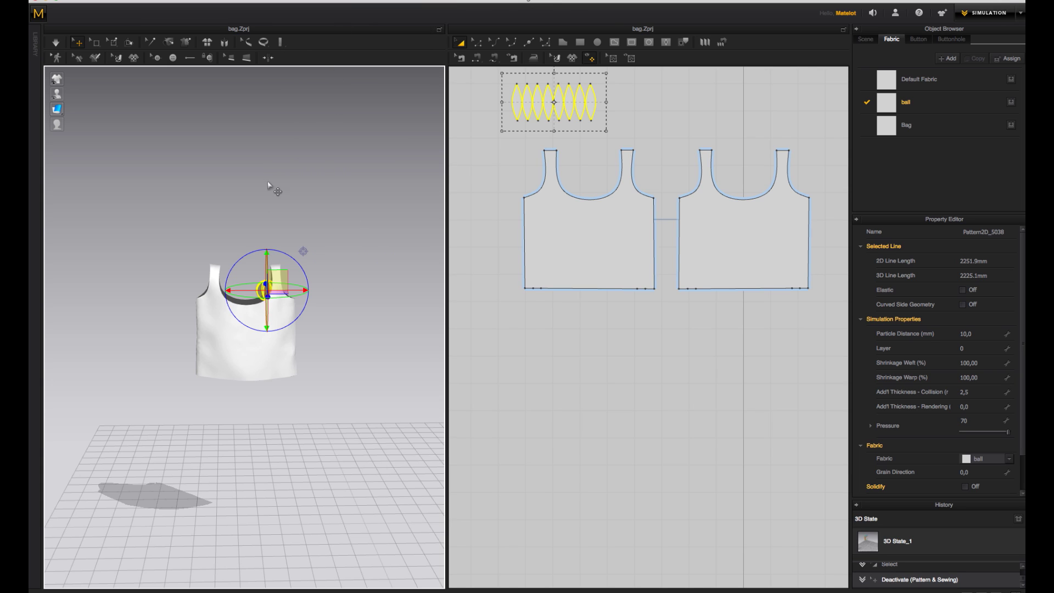
# Move the deactivated ball straight down out of the bag to just above the floor grid, and deselect it
pyautogui.moveTo(229, 237); pyautogui.dragTo(285, 236, button='right')
pyautogui.moveTo(316, 265); pyautogui.dragTo(314, 478)
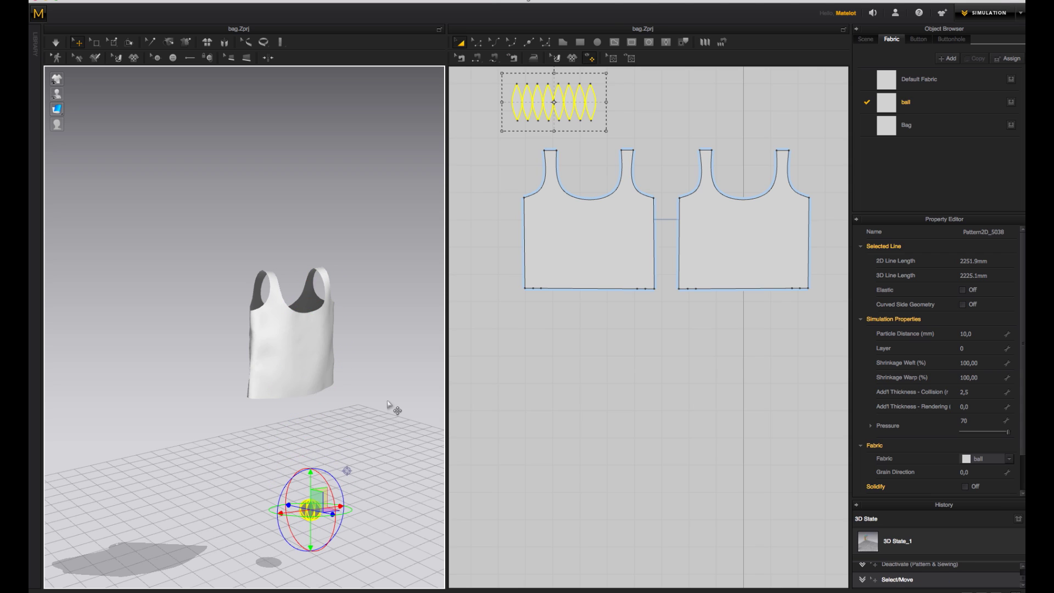
pyautogui.click(388, 404)
pyautogui.moveTo(386, 316); pyautogui.dragTo(343, 269, button='right')
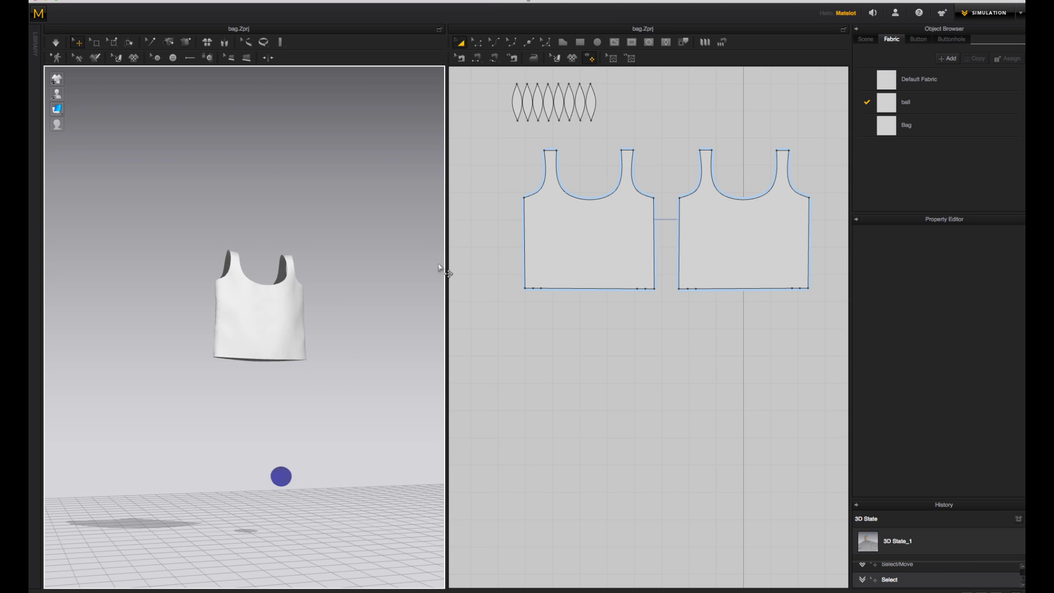
# Sew the paired short bottom segments together at the original panel's lower corners and join the two panels' long bottom segments
pyautogui.click(477, 58)
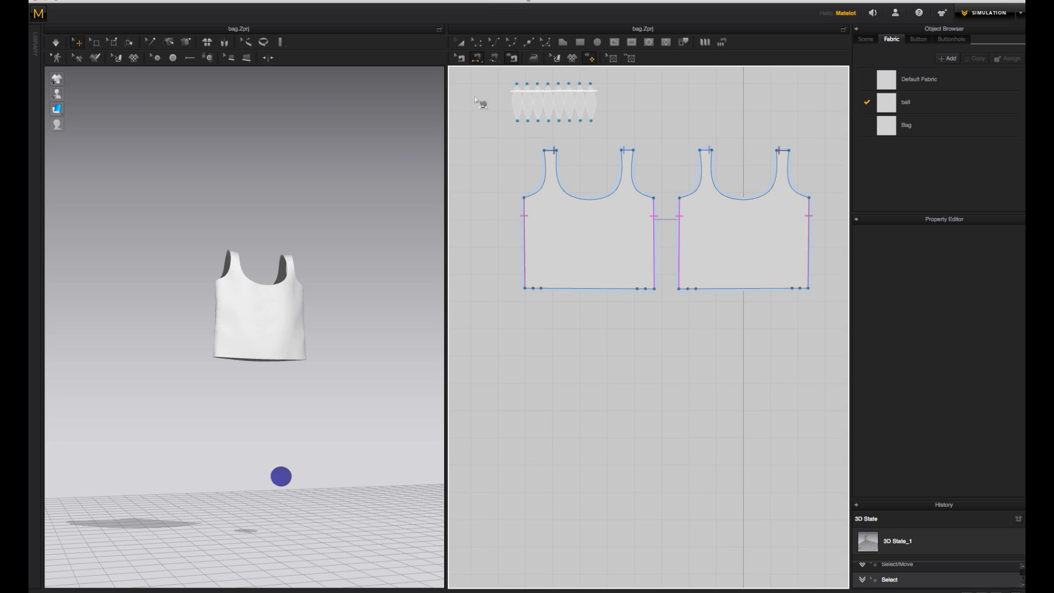
pyautogui.scroll(3, 574, 230)
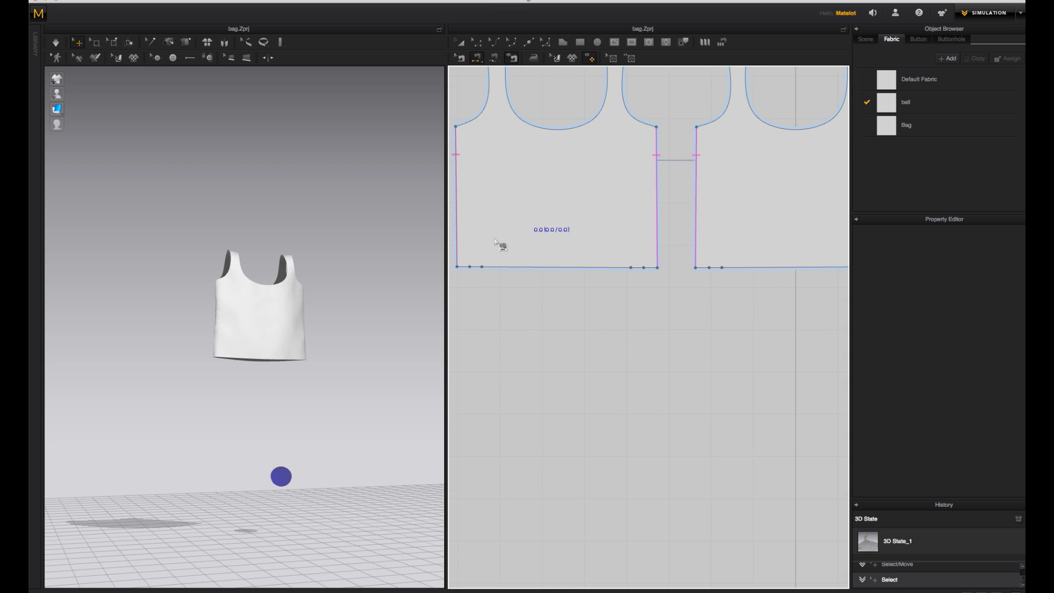
pyautogui.click(466, 268)
pyautogui.click(475, 268)
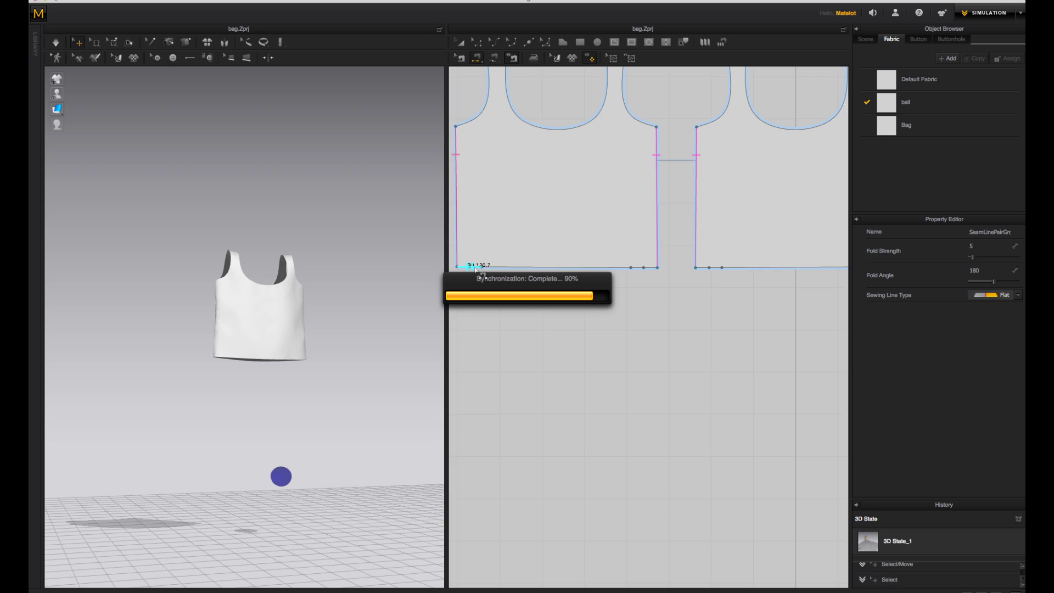
pyautogui.click(645, 269)
pyautogui.click(642, 269)
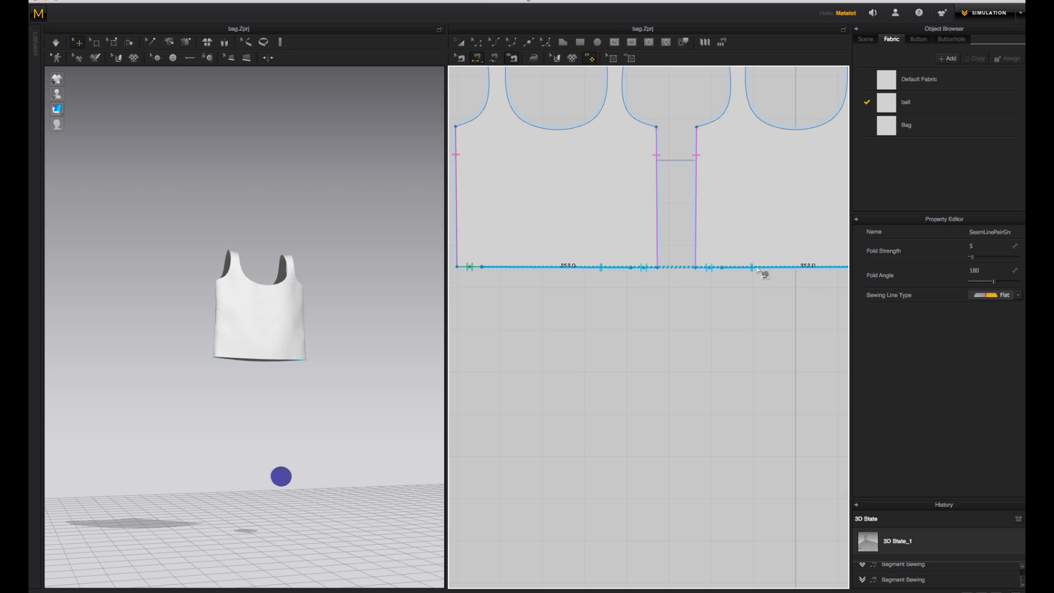
# Display the bag's mesh and examine how its surface is divided from the front
pyautogui.moveTo(299, 327); pyautogui.dragTo(294, 370, button='right')
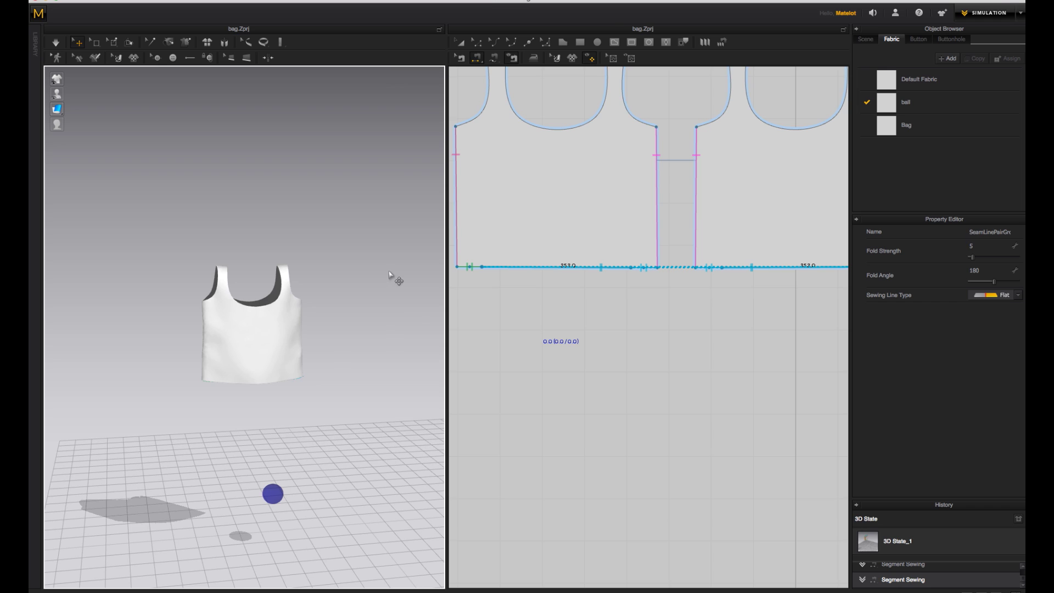
pyautogui.moveTo(350, 238)
pyautogui.mouseDown(button='right')
pyautogui.moveTo(332, 235)
pyautogui.moveTo(341, 235)
pyautogui.mouseUp(button='right')
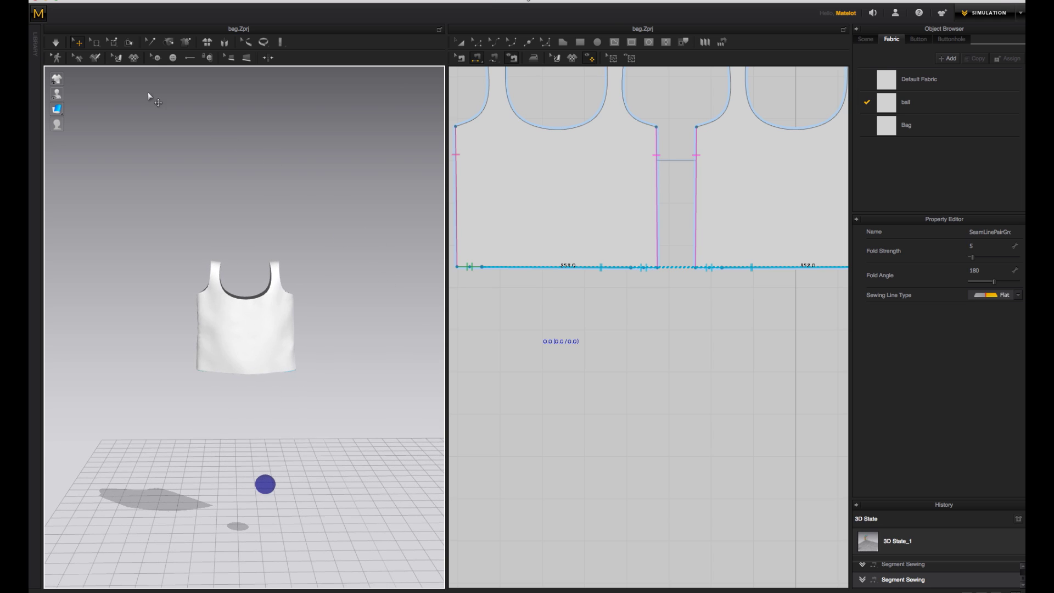
pyautogui.click(112, 44)
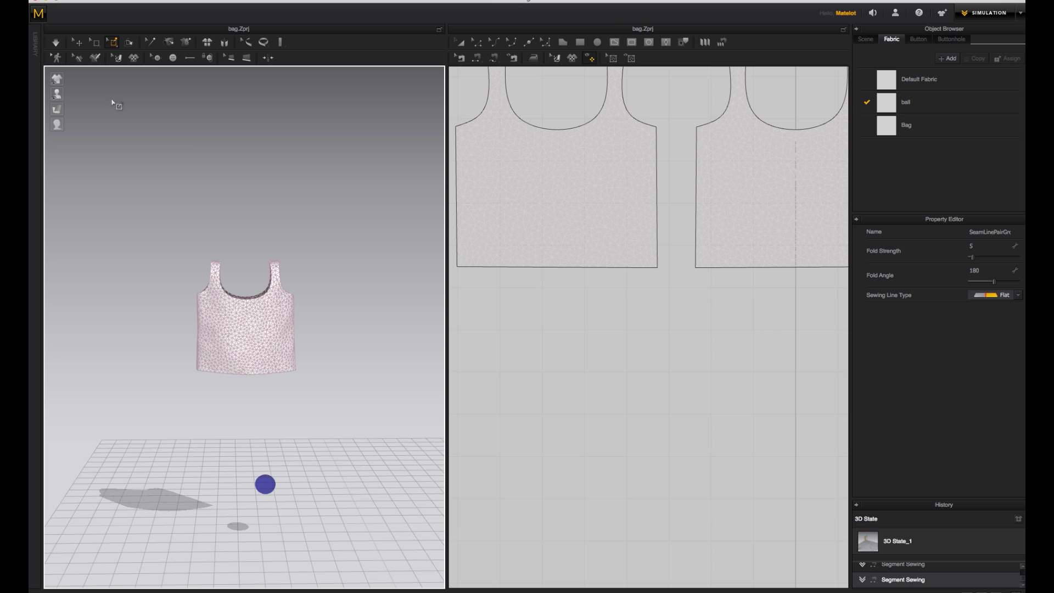
pyautogui.moveTo(264, 250)
pyautogui.mouseDown(button='right')
pyautogui.moveTo(242, 242)
pyautogui.moveTo(249, 235)
pyautogui.moveTo(246, 245)
pyautogui.mouseUp(button='right')
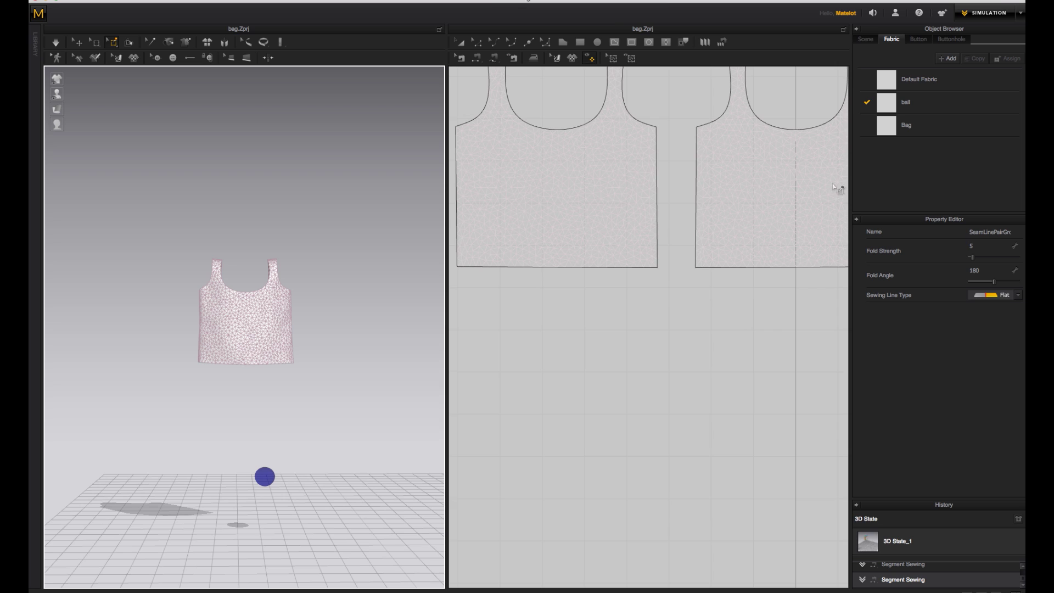
# Select both bag panels and set their mesh type to Quad
pyautogui.scroll(-6, 615, 263)
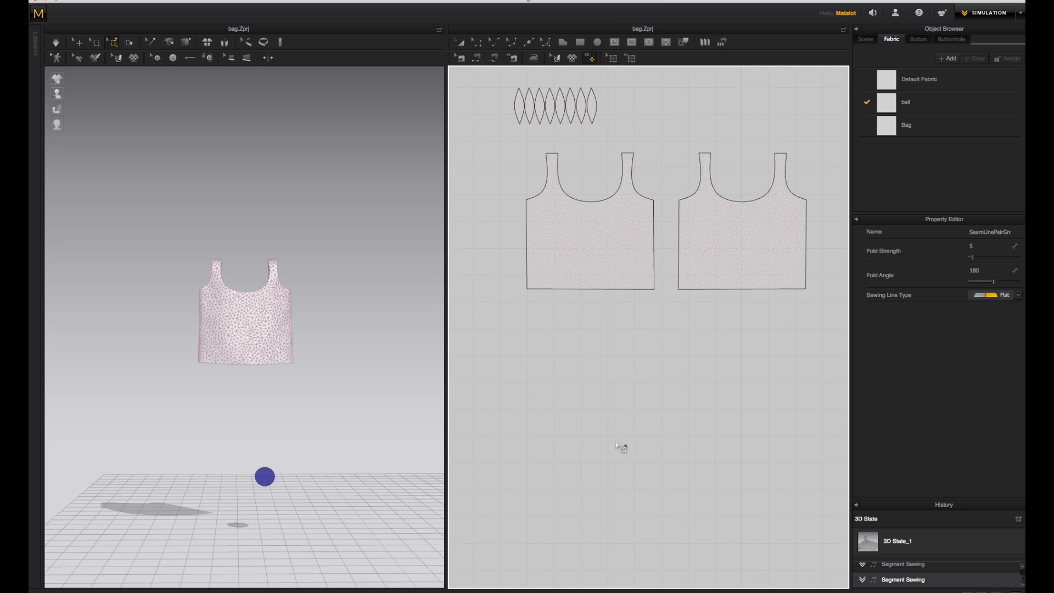
pyautogui.click(460, 42)
pyautogui.moveTo(497, 135); pyautogui.dragTo(603, 283)
pyautogui.moveTo(822, 315); pyautogui.dragTo(822, 315)
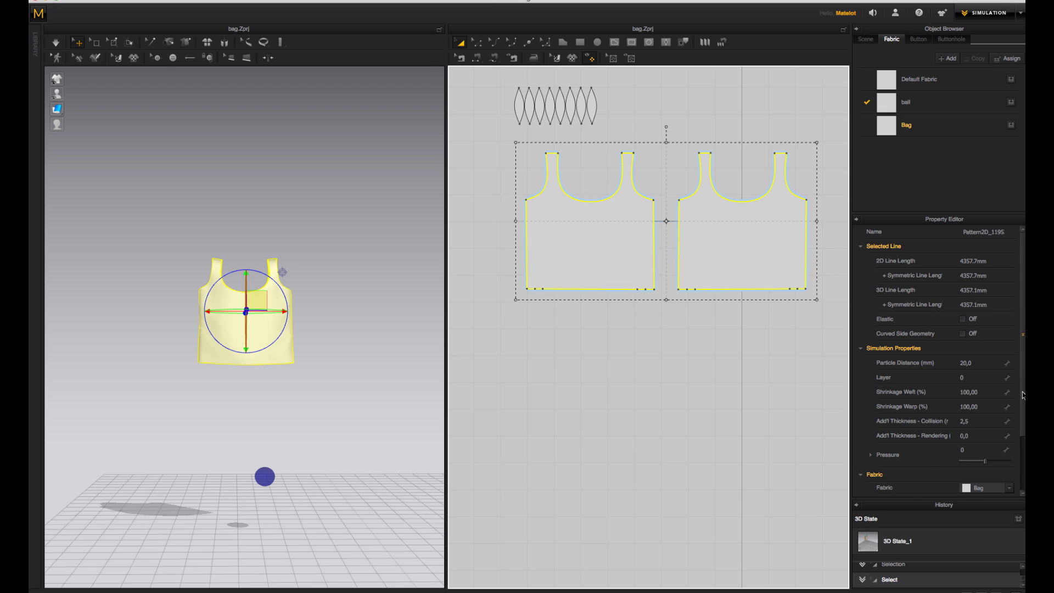
pyautogui.moveTo(1023, 394); pyautogui.dragTo(1024, 472)
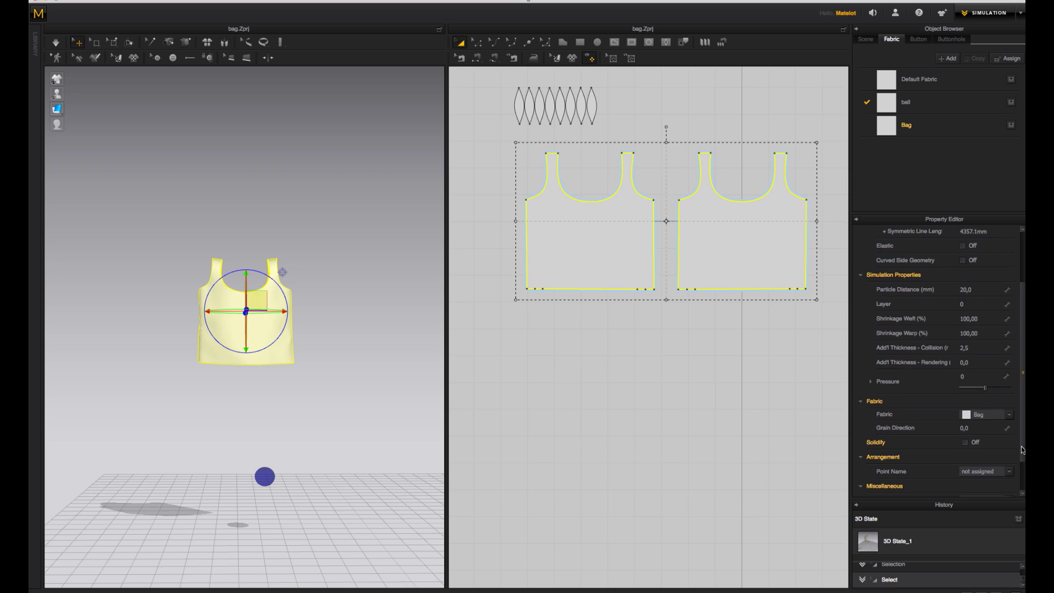
pyautogui.moveTo(1024, 431); pyautogui.dragTo(1024, 486)
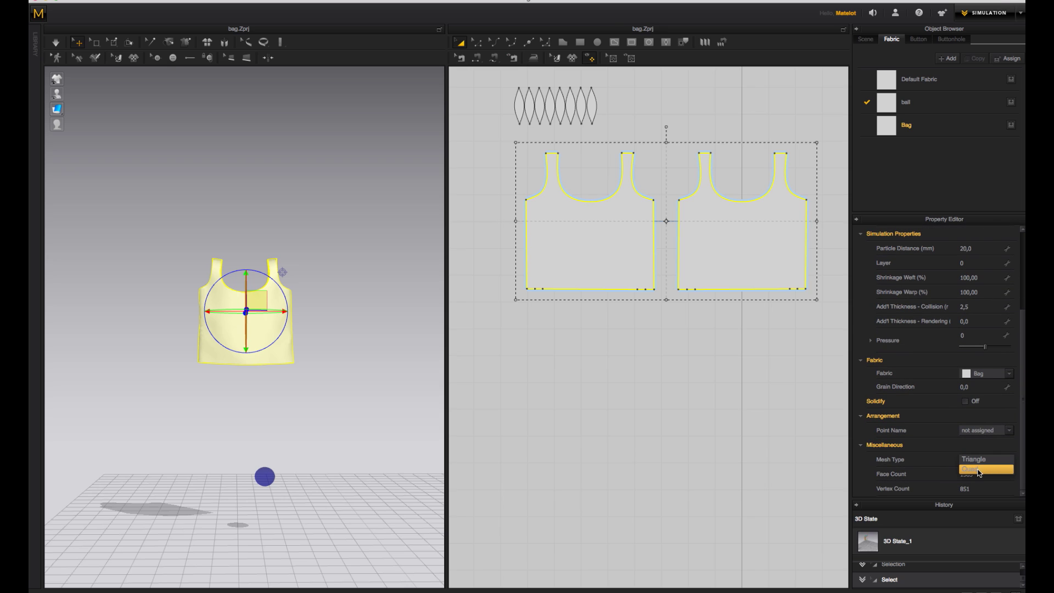
pyautogui.click(983, 460)
pyautogui.click(975, 471)
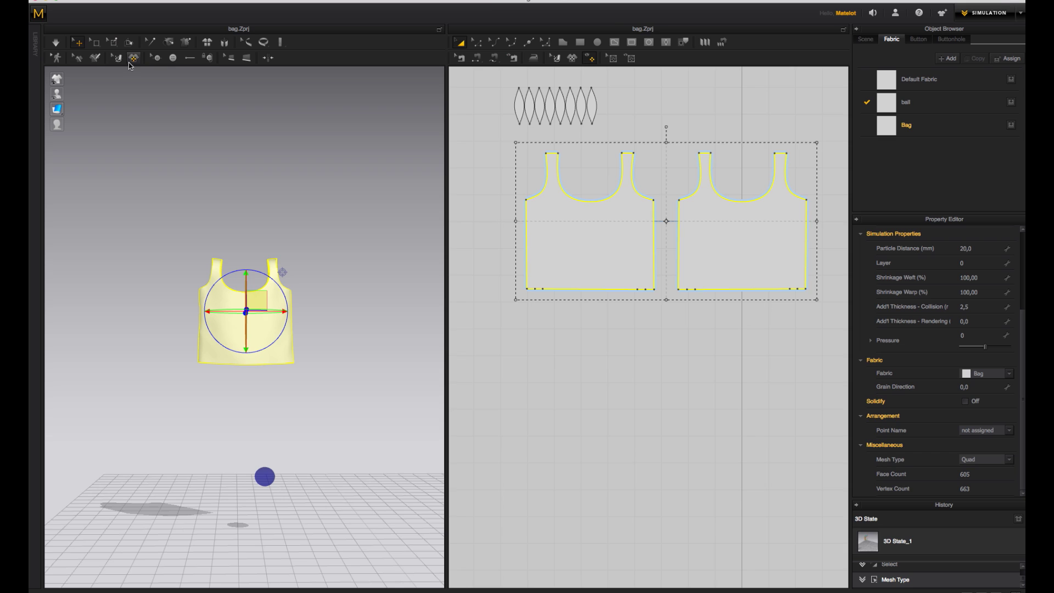
# Pin the top edges of all four strap ends on the two bag panels using a box selection
pyautogui.click(112, 47)
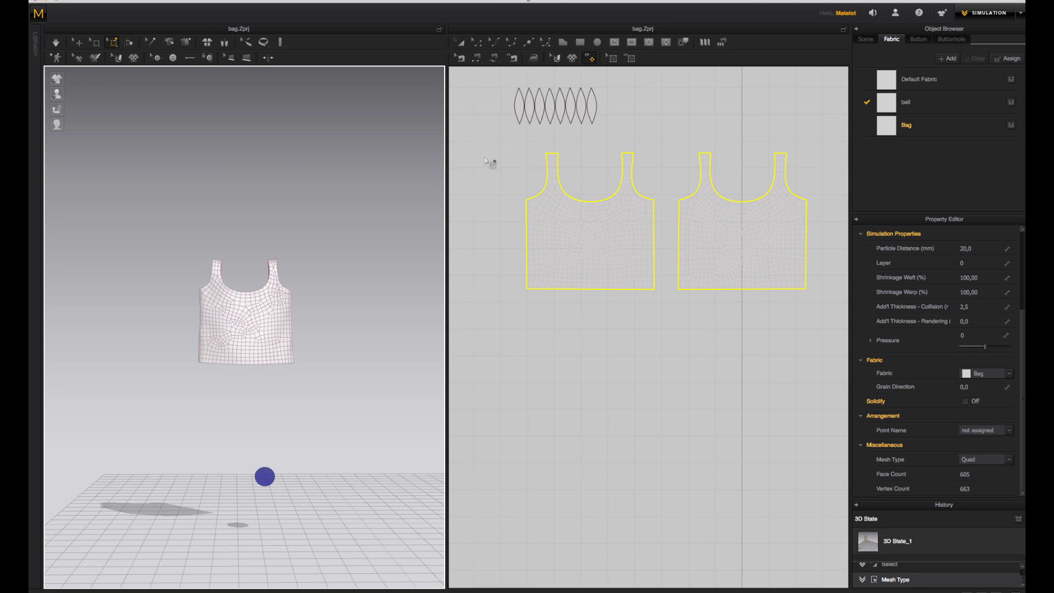
pyautogui.click(533, 138)
pyautogui.moveTo(533, 138); pyautogui.dragTo(801, 161)
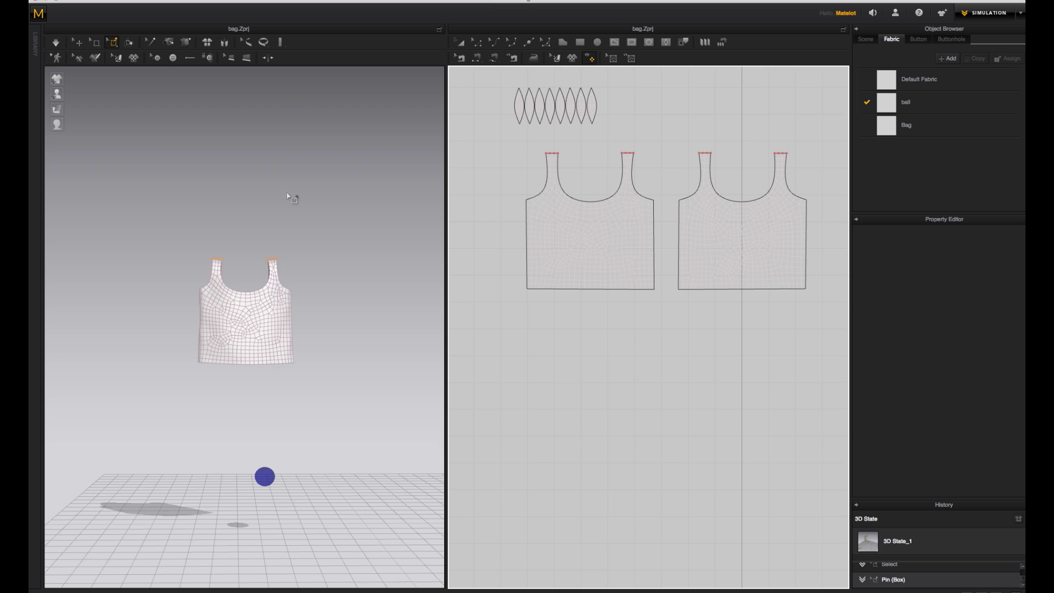
# Simulate the bag so it drapes from its pinned straps, examine its folds up close, and stop the simulation
pyautogui.press('space')
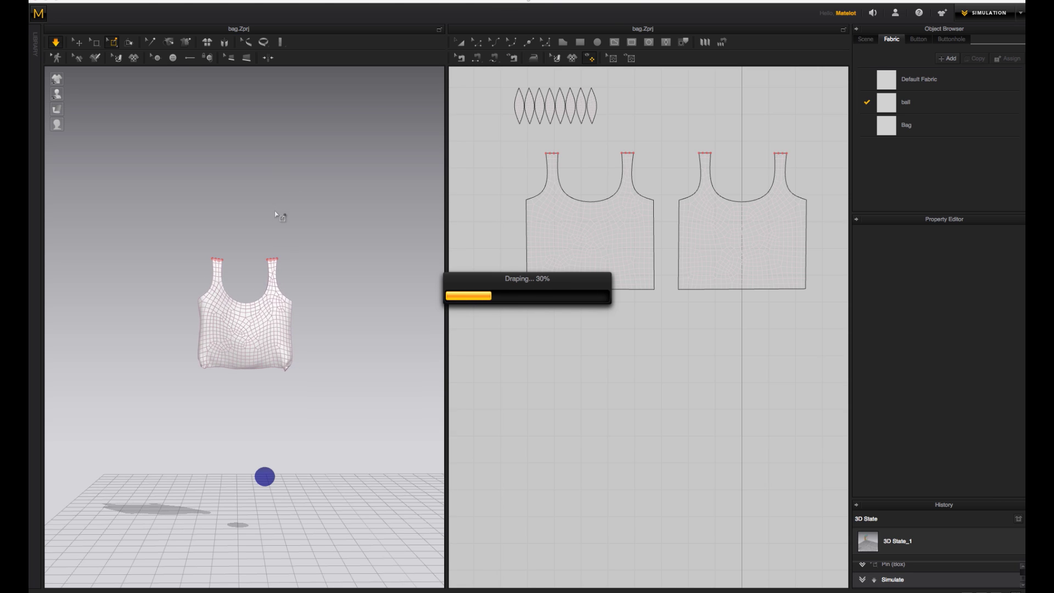
pyautogui.moveTo(274, 211); pyautogui.dragTo(277, 213, button='right')
pyautogui.moveTo(328, 210); pyautogui.dragTo(227, 220, button='right')
pyautogui.scroll(3, 255, 211)
pyautogui.scroll(-3, 283, 182)
pyautogui.scroll(6, 304, 151)
pyautogui.moveTo(365, 166); pyautogui.dragTo(401, 181, button='right')
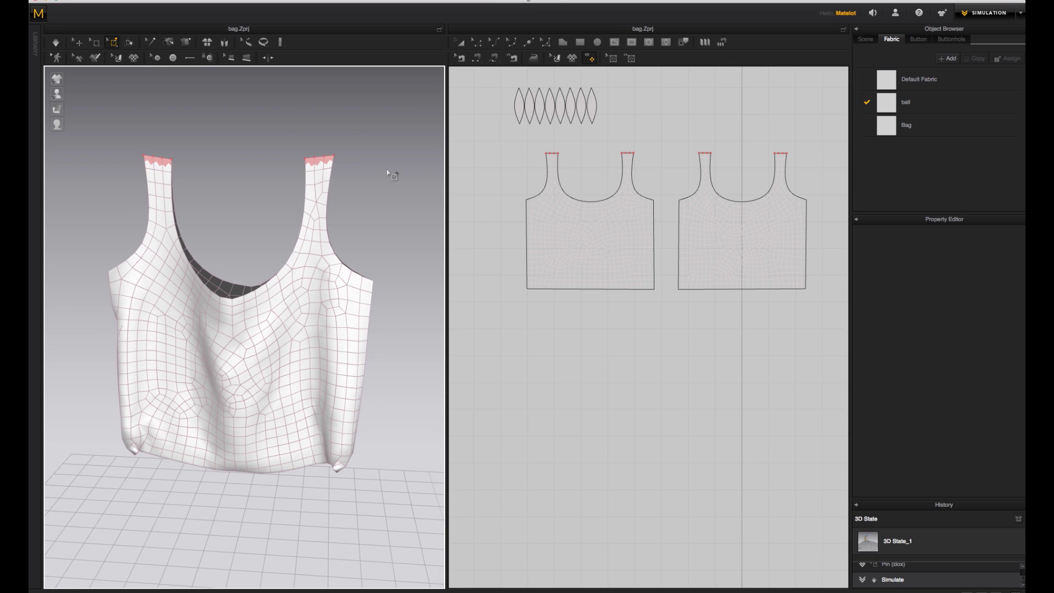
pyautogui.press('space')
# Select all of the ball's pattern pieces and activate them again
pyautogui.scroll(-5, 367, 223)
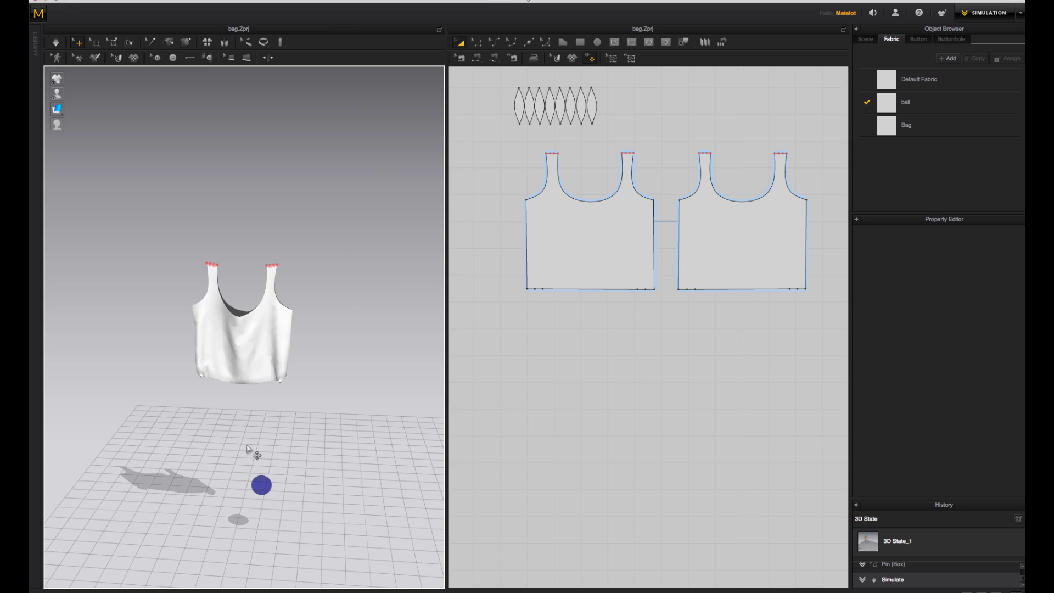
pyautogui.moveTo(496, 77); pyautogui.dragTo(624, 135)
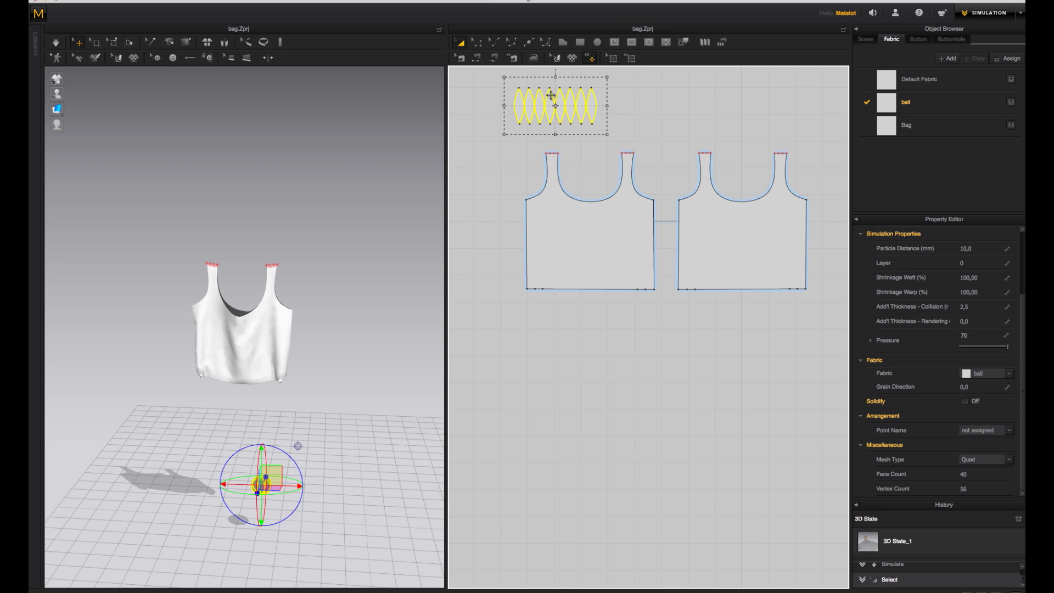
pyautogui.rightClick(263, 480)
pyautogui.click(300, 255)
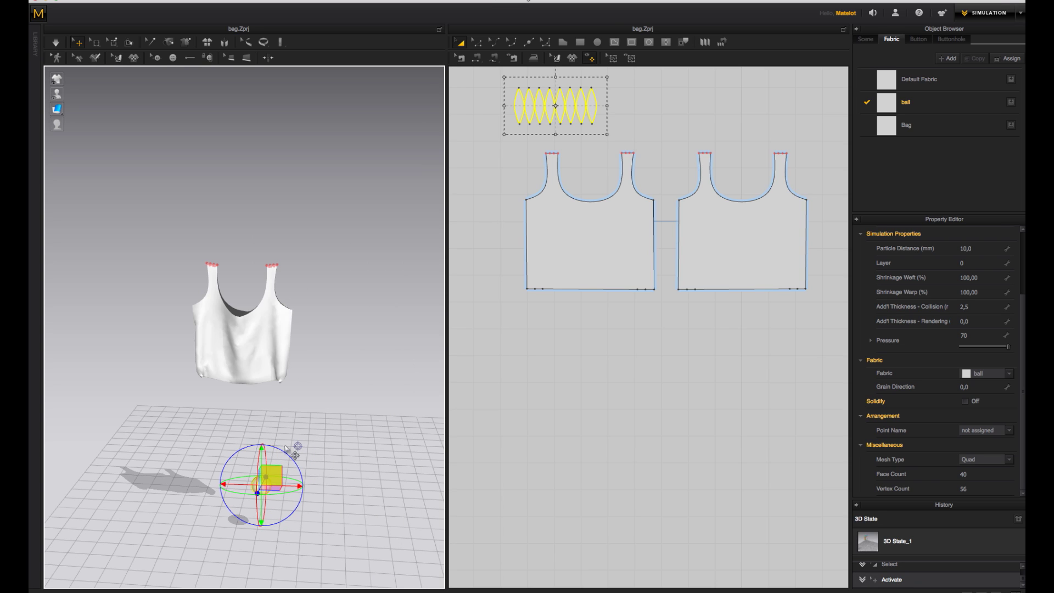
# Raise the ball to the bag's opening, centre it between the two panels, and lower it inside
pyautogui.moveTo(299, 437); pyautogui.dragTo(321, 462, button='right')
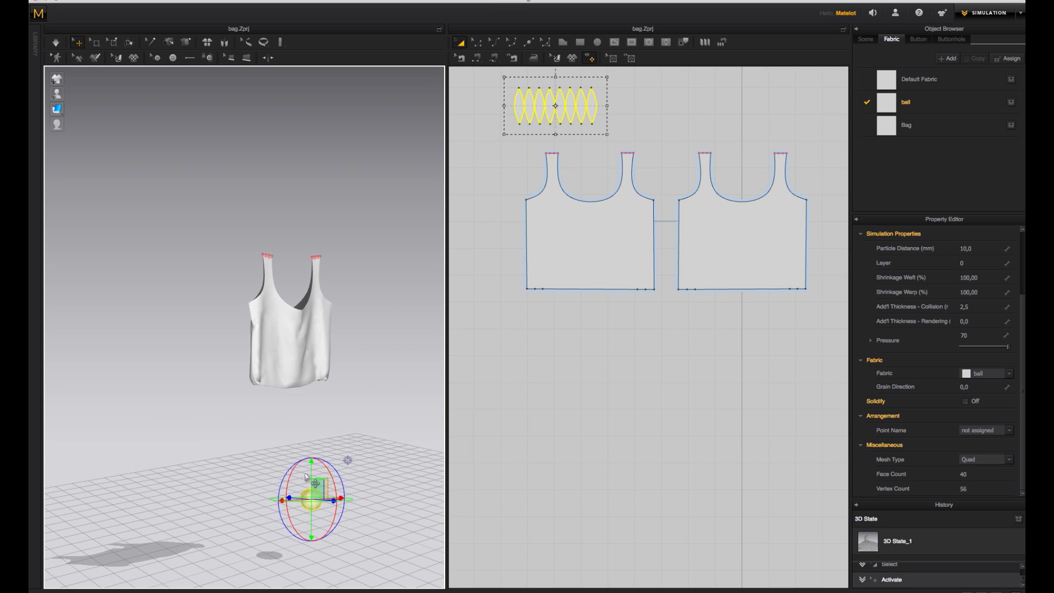
pyautogui.moveTo(312, 463); pyautogui.dragTo(302, 238)
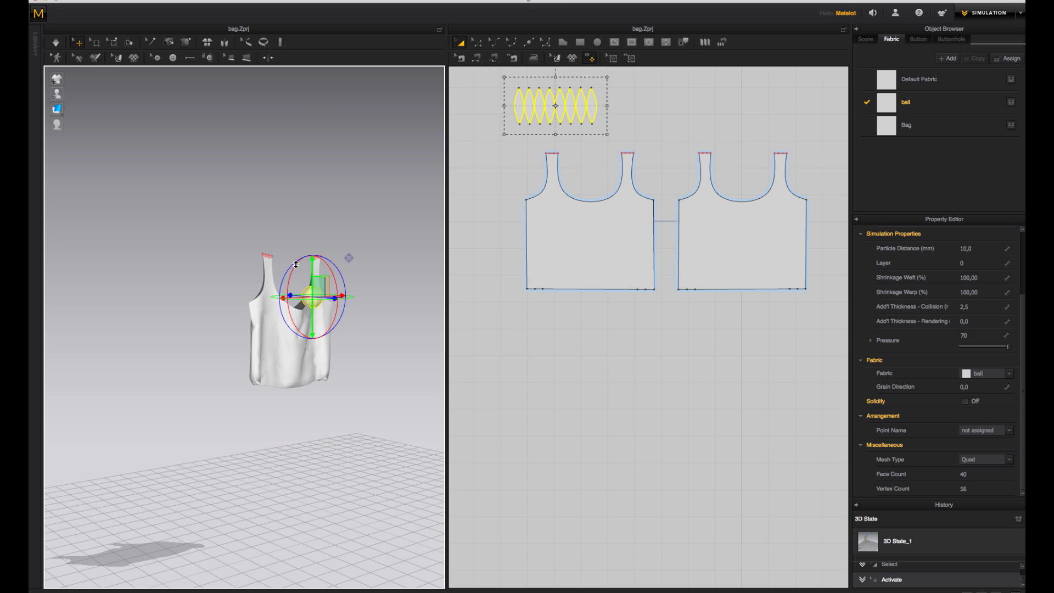
pyautogui.moveTo(329, 259); pyautogui.dragTo(372, 320, button='right')
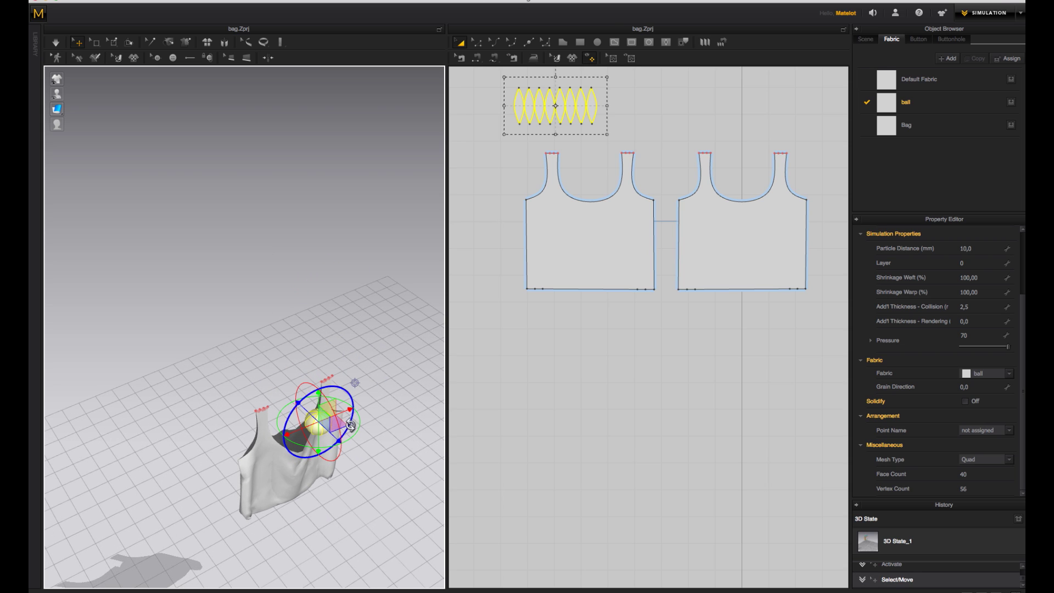
pyautogui.moveTo(335, 437); pyautogui.dragTo(325, 430)
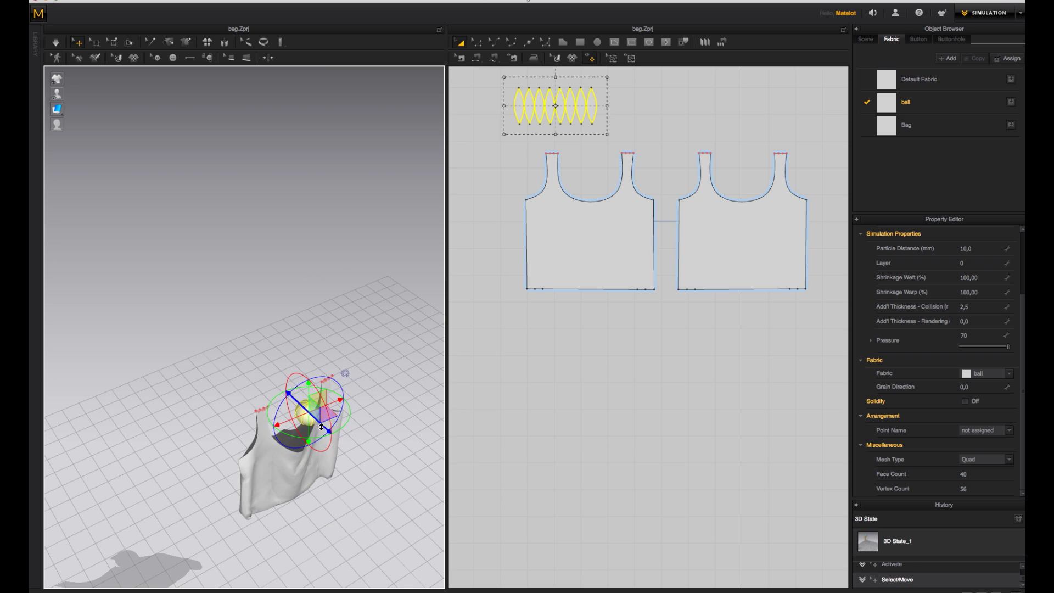
pyautogui.moveTo(379, 334); pyautogui.dragTo(302, 340, button='right')
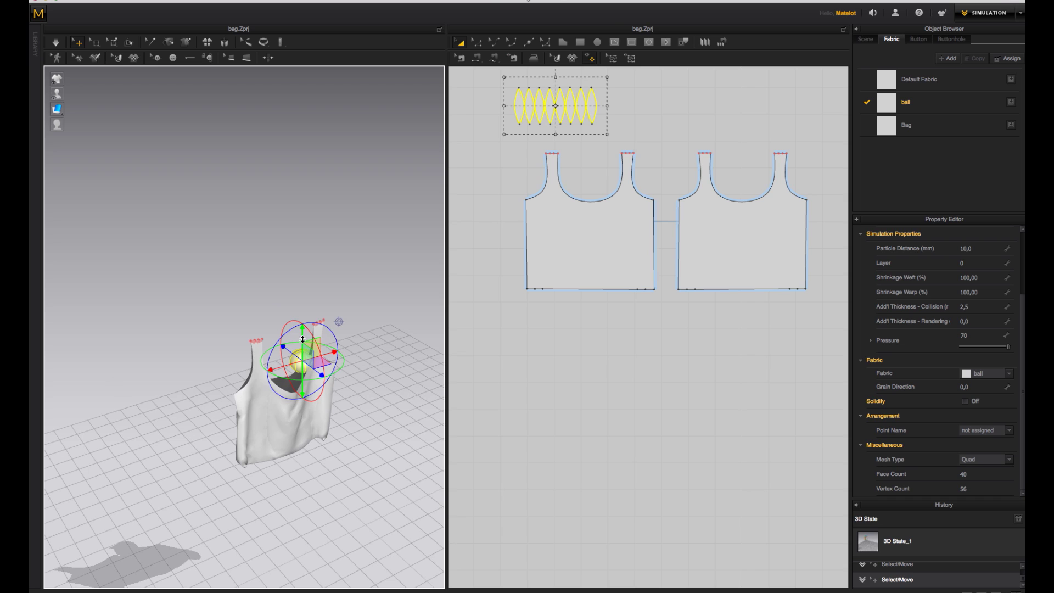
pyautogui.moveTo(304, 348); pyautogui.dragTo(303, 376)
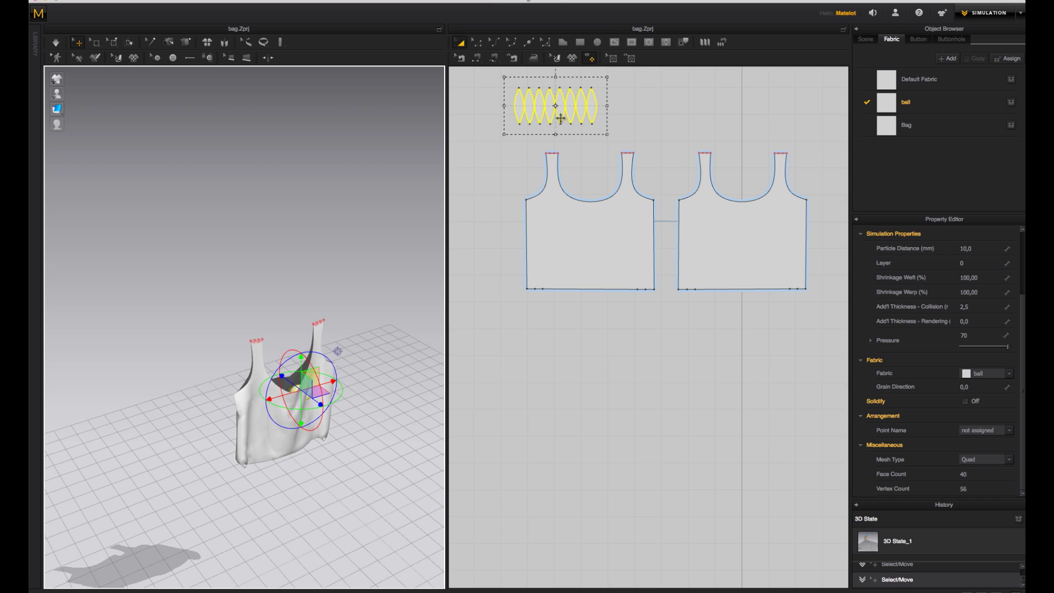
# Copy the ball's pattern pieces and paste them about 335 mm to the right of the originals, in line with them
pyautogui.rightClick(585, 105)
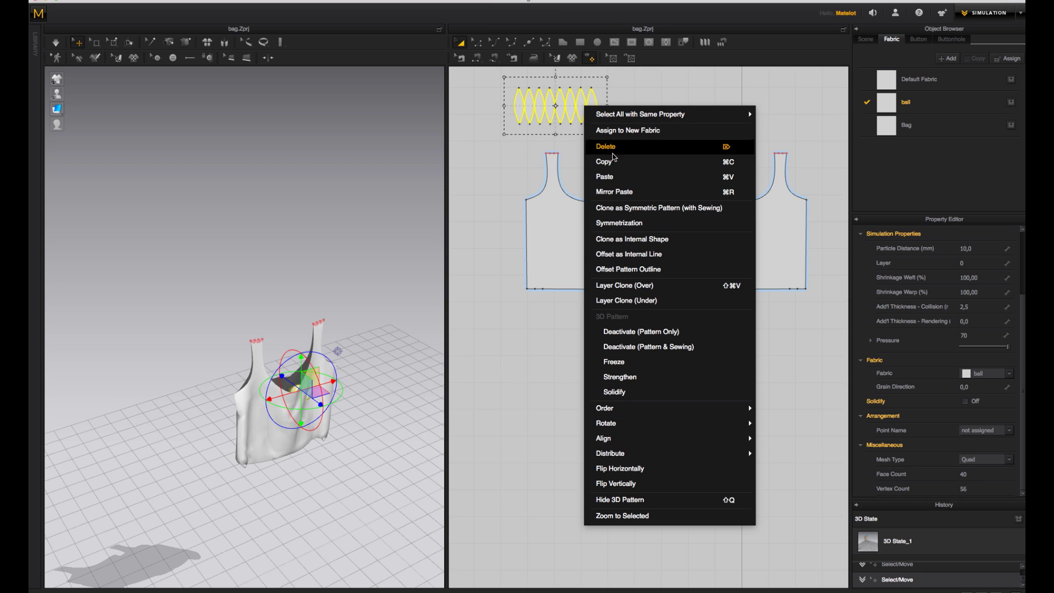
pyautogui.click(614, 163)
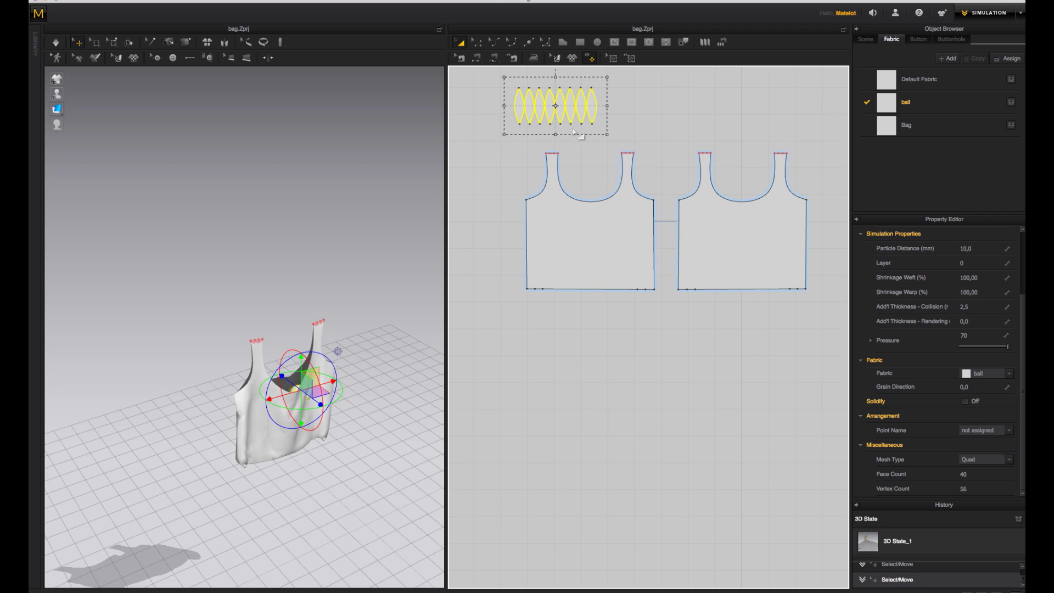
pyautogui.hotkey('ctrl', 'v')
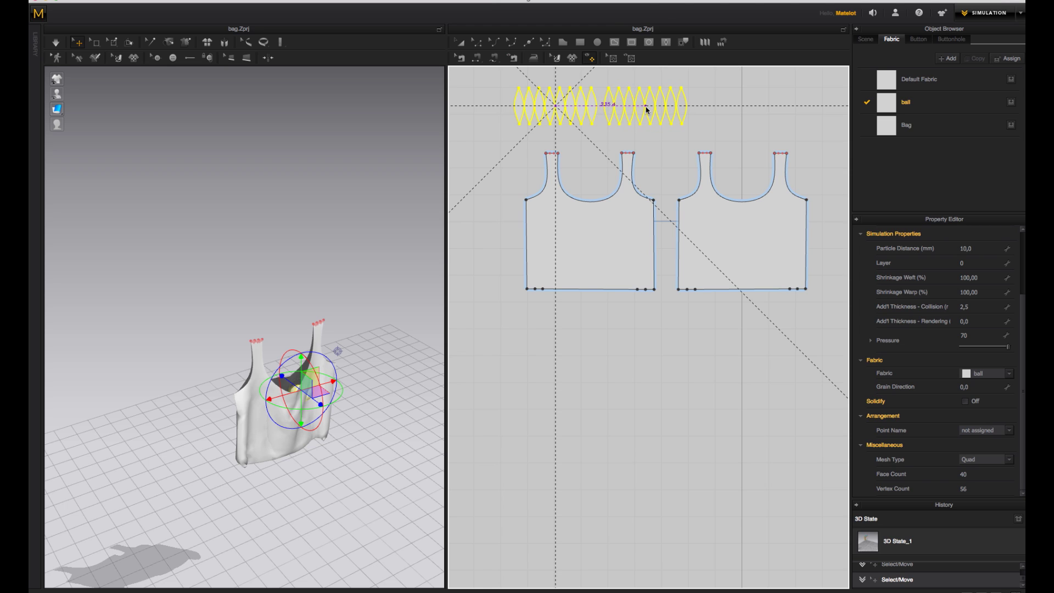
pyautogui.click(647, 110)
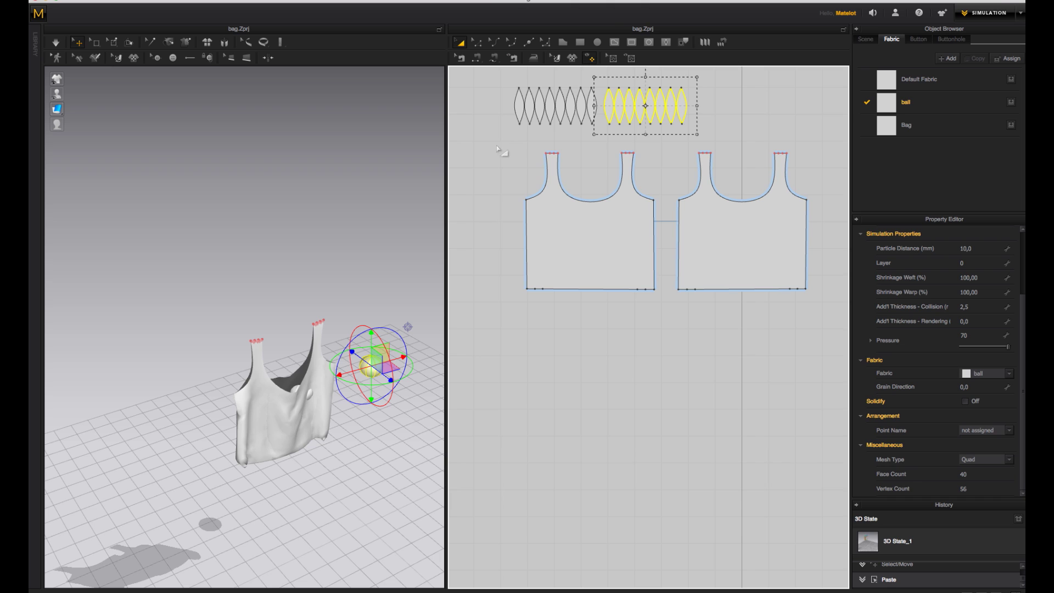
# Move both bag panels well down in the 2D pattern layout, clear of the ball pieces
pyautogui.click(508, 187)
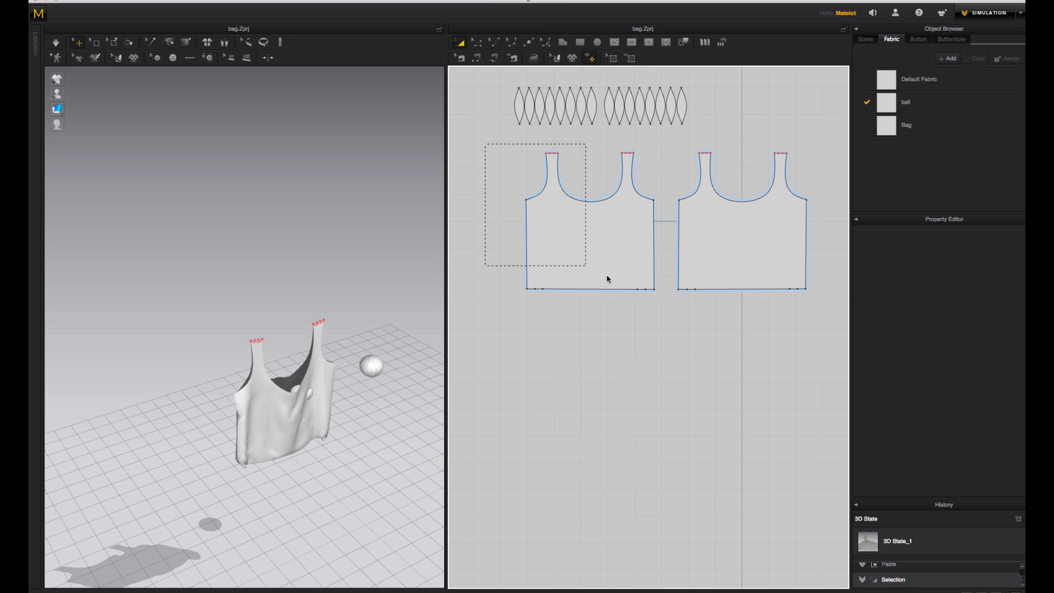
pyautogui.click(723, 254)
pyautogui.hotkey('ctrl', 'c')
pyautogui.hotkey('ctrl', 'v')
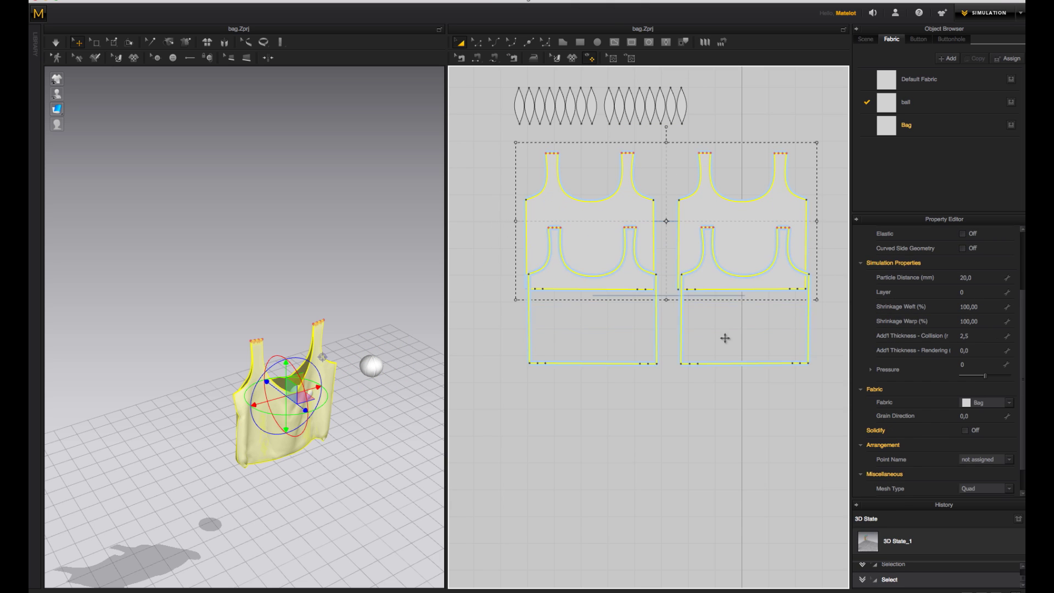
pyautogui.click(718, 508)
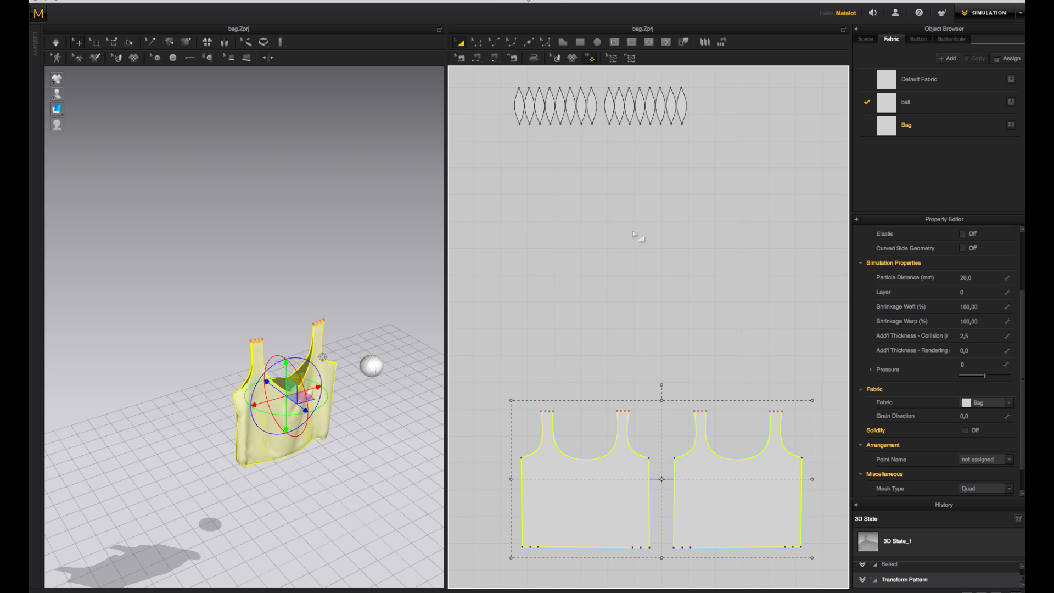
# Move the duplicate ball sideways into the bag, beside the first ball
pyautogui.moveTo(499, 82); pyautogui.dragTo(596, 139)
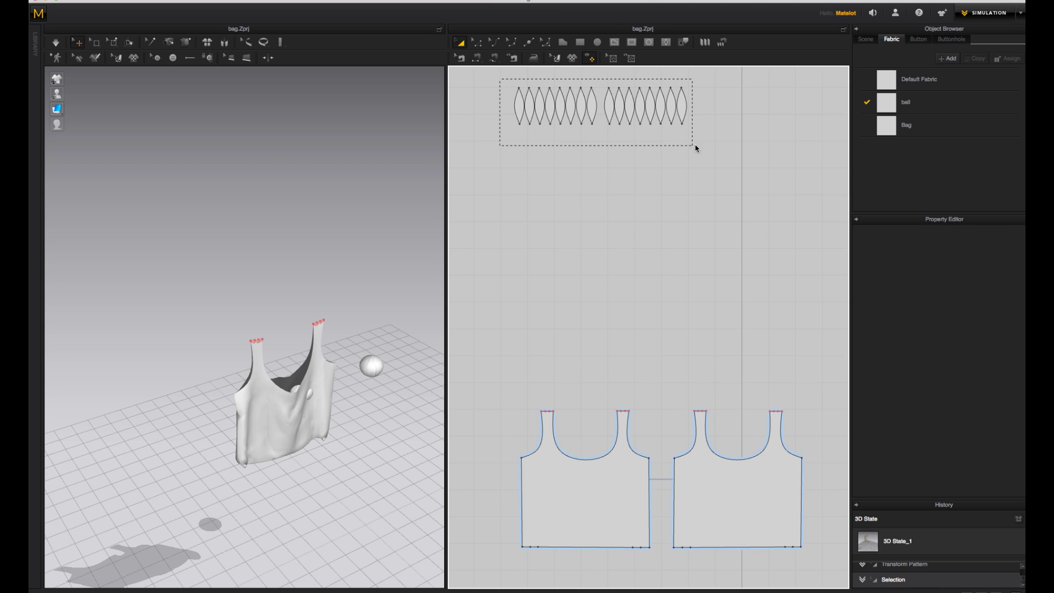
pyautogui.moveTo(706, 145); pyautogui.dragTo(703, 145)
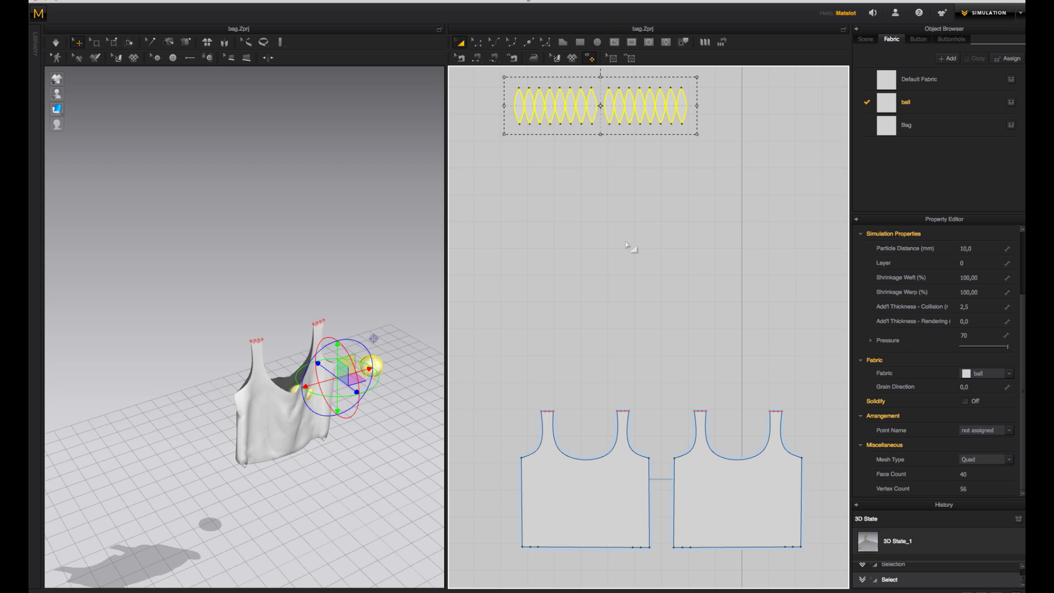
pyautogui.click(726, 161)
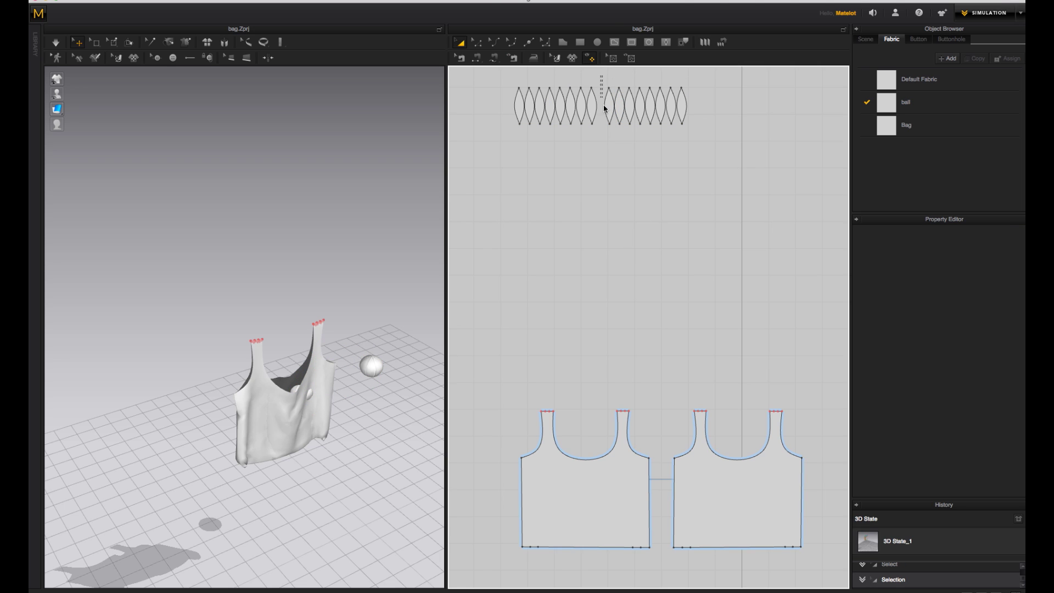
pyautogui.moveTo(695, 142); pyautogui.dragTo(696, 142)
pyautogui.moveTo(362, 369); pyautogui.dragTo(259, 400)
# Copy the pattern pieces of both balls and paste them as a second row about 170 mm below the first
pyautogui.moveTo(493, 77); pyautogui.dragTo(568, 135)
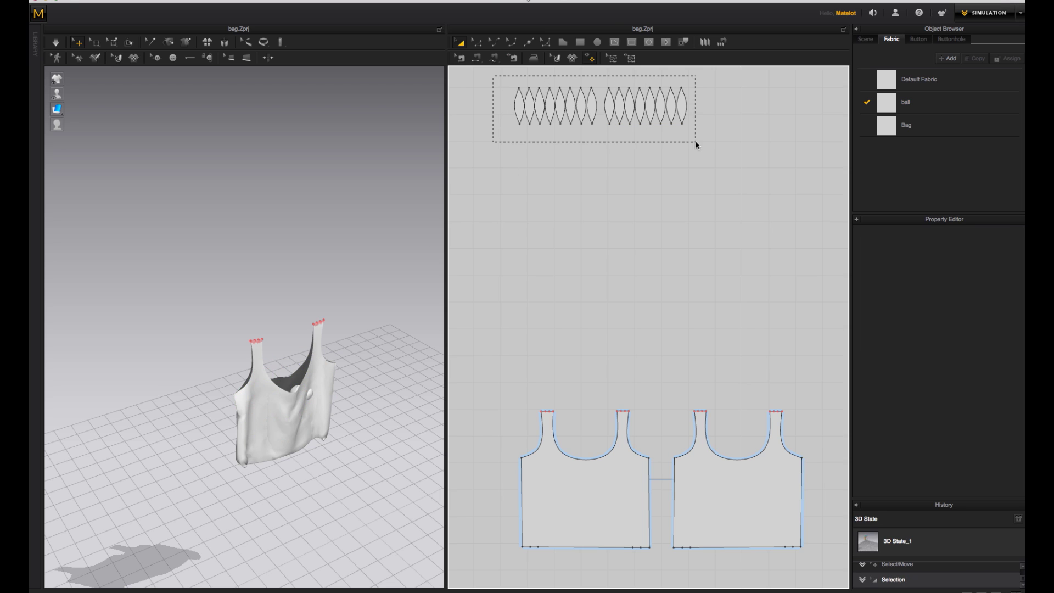
pyautogui.moveTo(696, 145); pyautogui.dragTo(695, 144)
pyautogui.hotkey('ctrl', 'v')
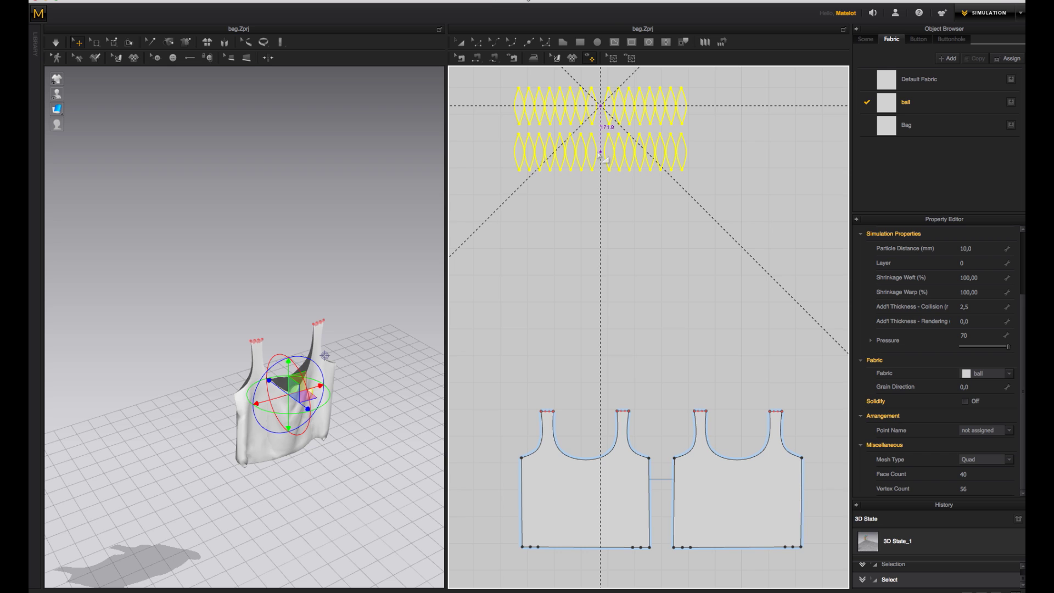
pyautogui.click(598, 155)
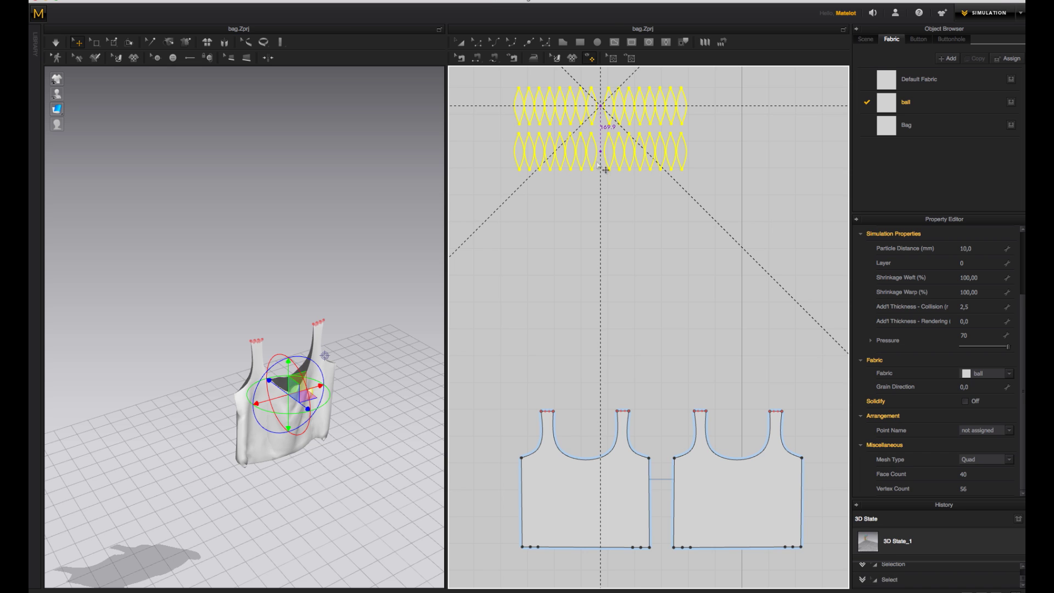
# Raise the second pair of balls to the bag's opening and paste a third row of ball pieces about 180 mm below the second
pyautogui.moveTo(359, 345); pyautogui.dragTo(307, 361, button='right')
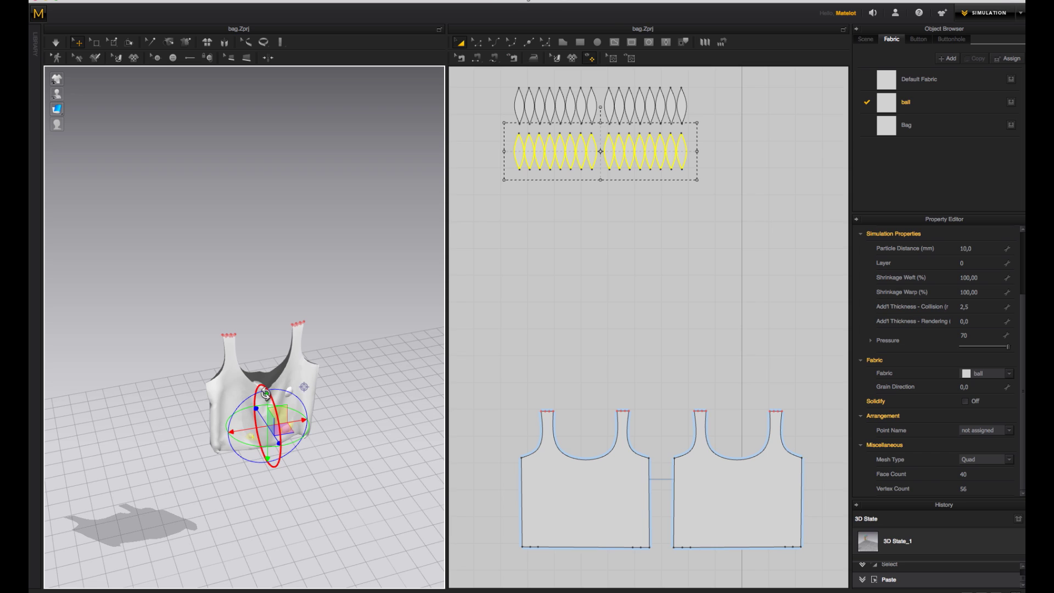
pyautogui.moveTo(266, 394); pyautogui.dragTo(265, 351)
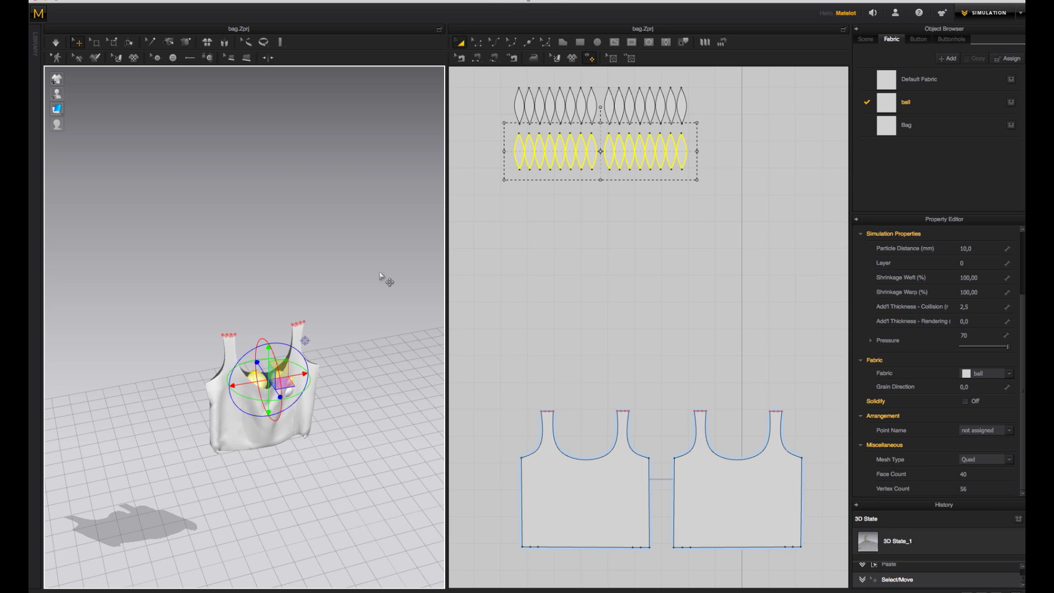
pyautogui.hotkey('ctrl', 'v')
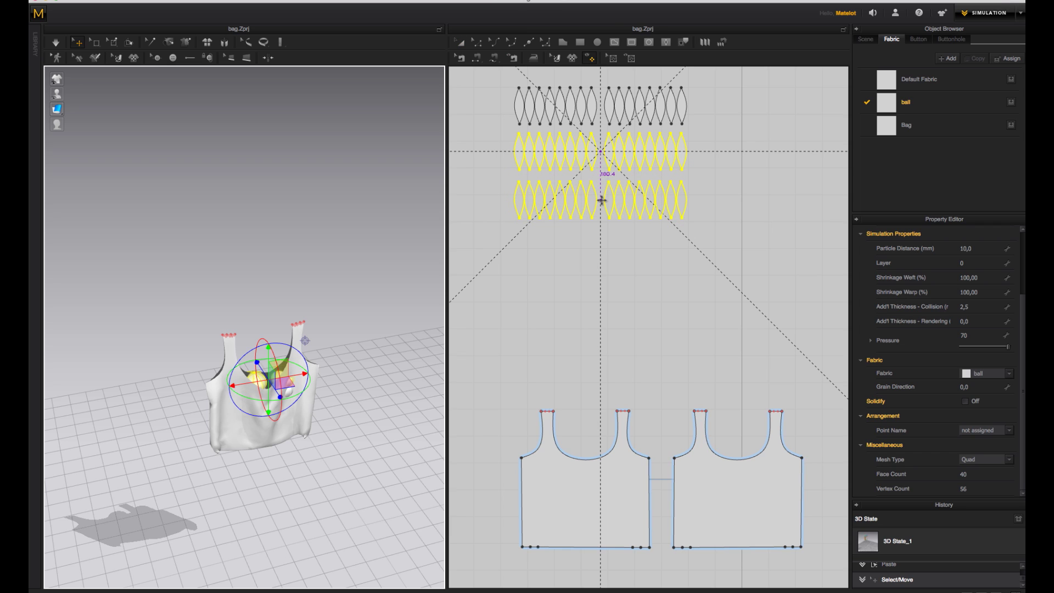
pyautogui.click(602, 201)
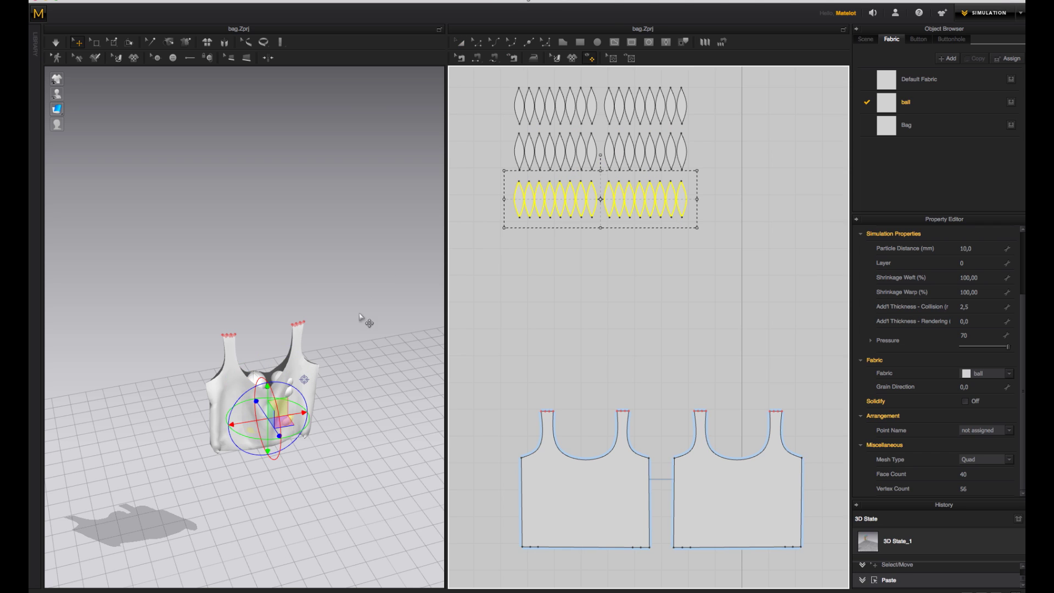
# Raise the third pair of balls to the bag's opening and spread its two balls toward opposite sides of the bag
pyautogui.moveTo(268, 396); pyautogui.dragTo(269, 346)
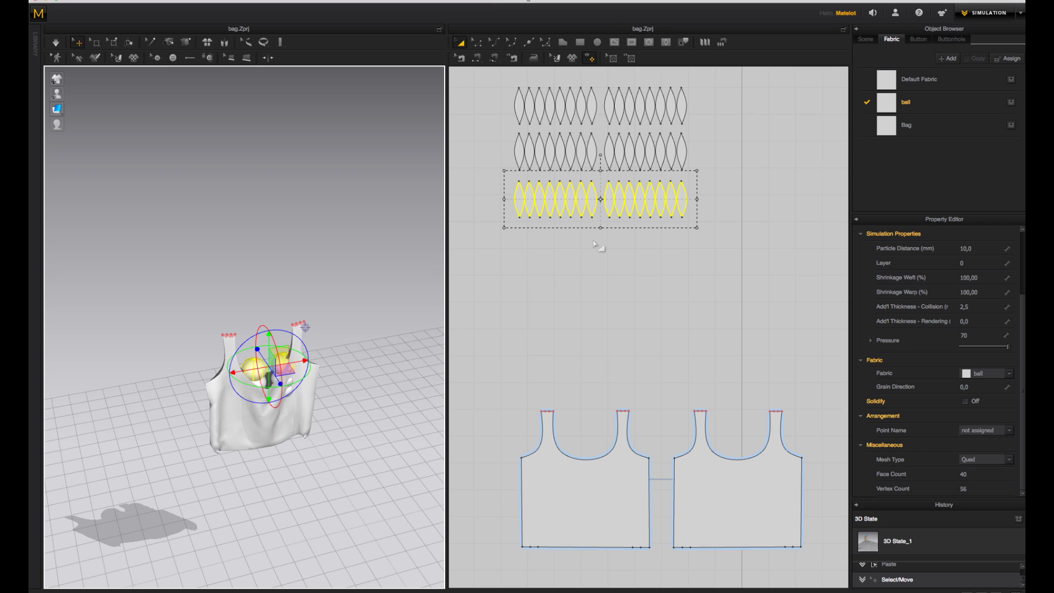
pyautogui.click(498, 185)
pyautogui.moveTo(601, 233); pyautogui.dragTo(591, 233)
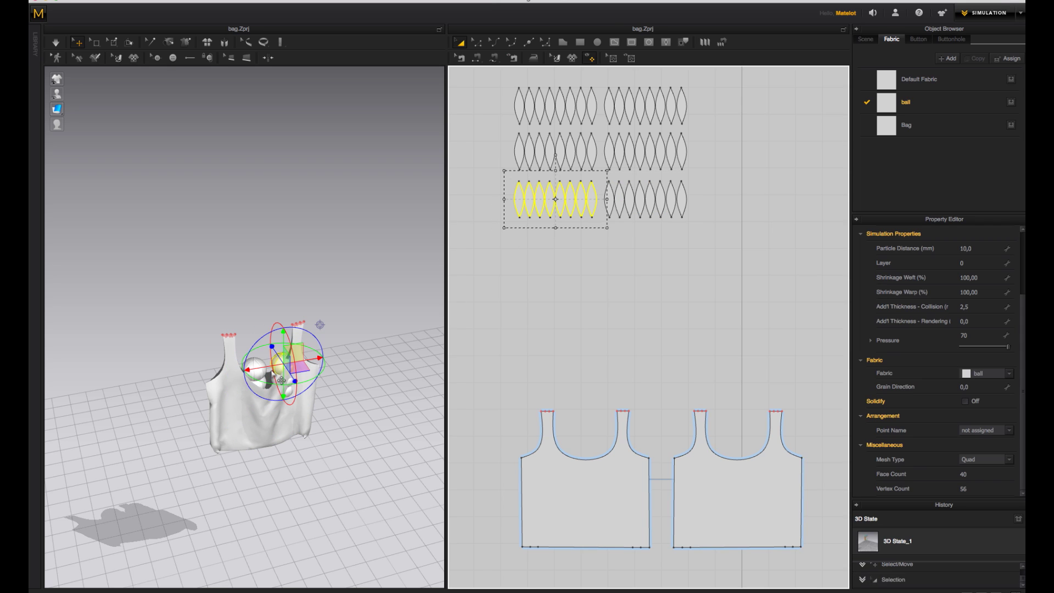
pyautogui.moveTo(309, 358); pyautogui.dragTo(313, 356)
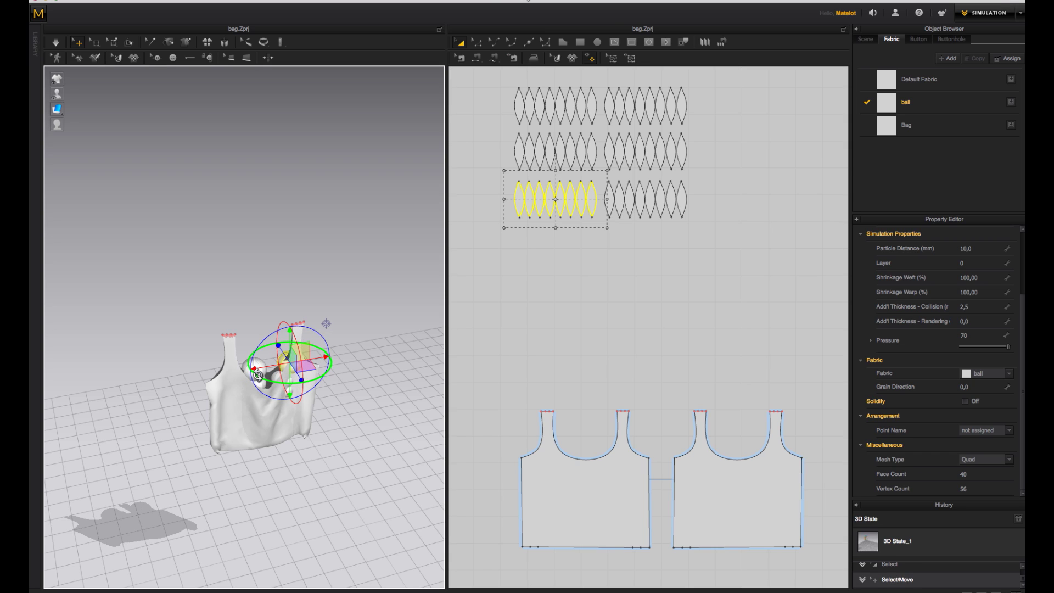
pyautogui.moveTo(705, 181); pyautogui.dragTo(603, 242)
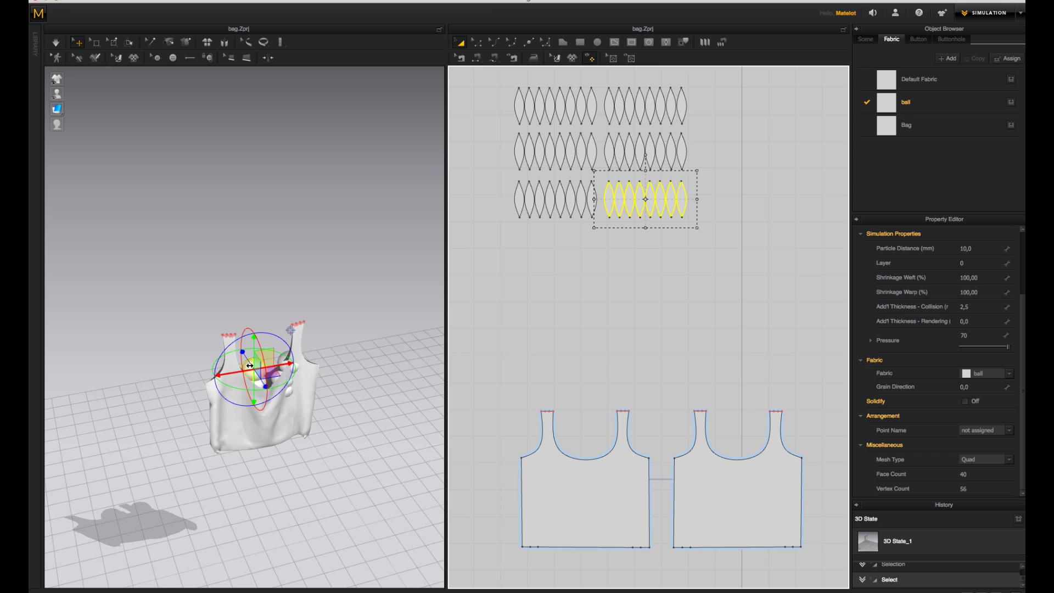
pyautogui.moveTo(245, 358); pyautogui.dragTo(206, 383)
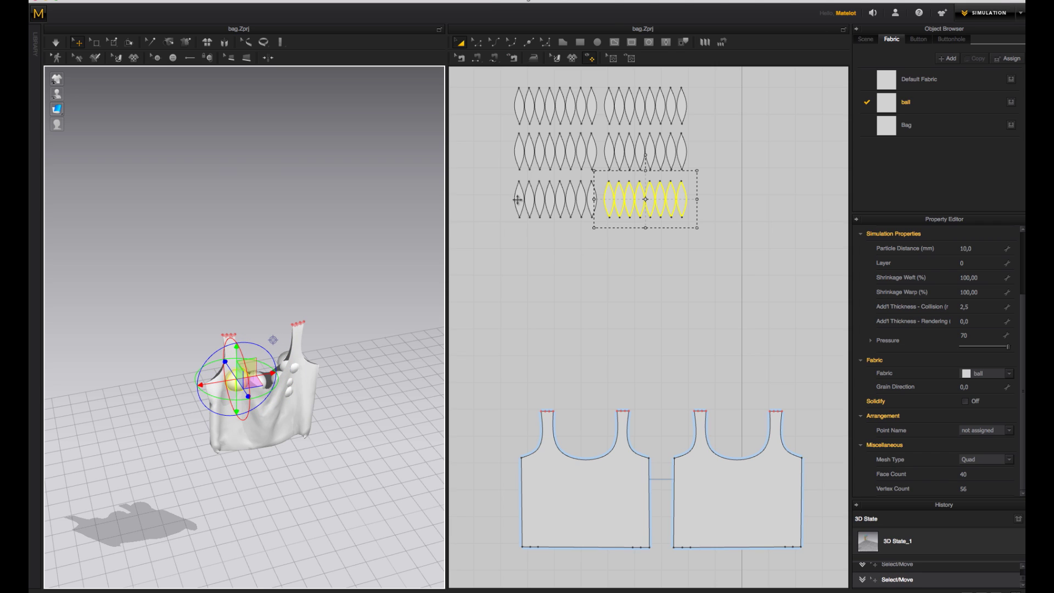
# Copy the third row of ball pattern pieces and paste it as a fourth row directly below in the 2D layout
pyautogui.moveTo(494, 174); pyautogui.dragTo(553, 230)
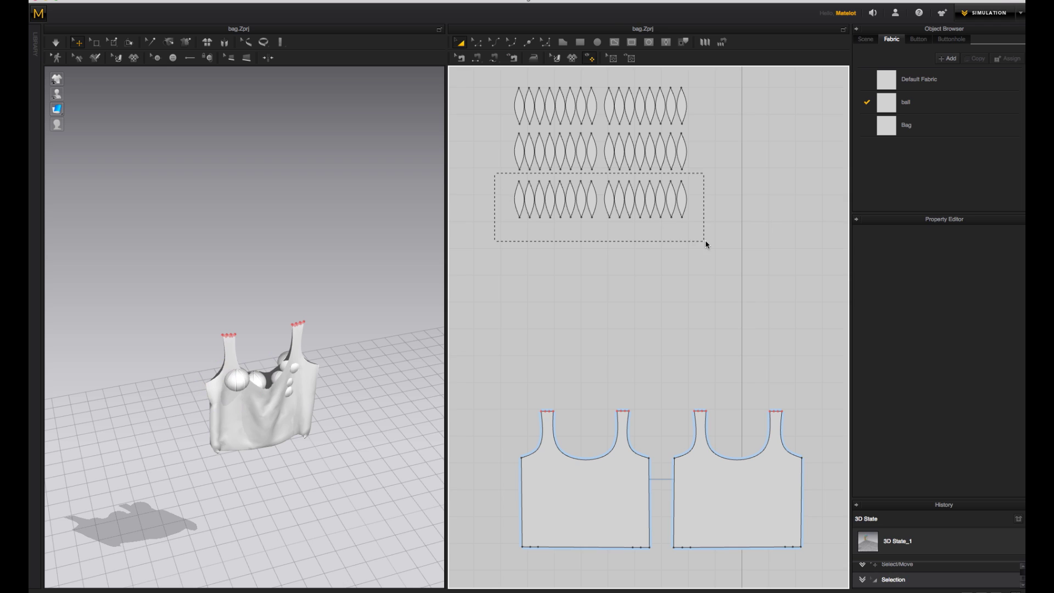
pyautogui.moveTo(707, 245); pyautogui.dragTo(705, 244)
pyautogui.rightClick(647, 205)
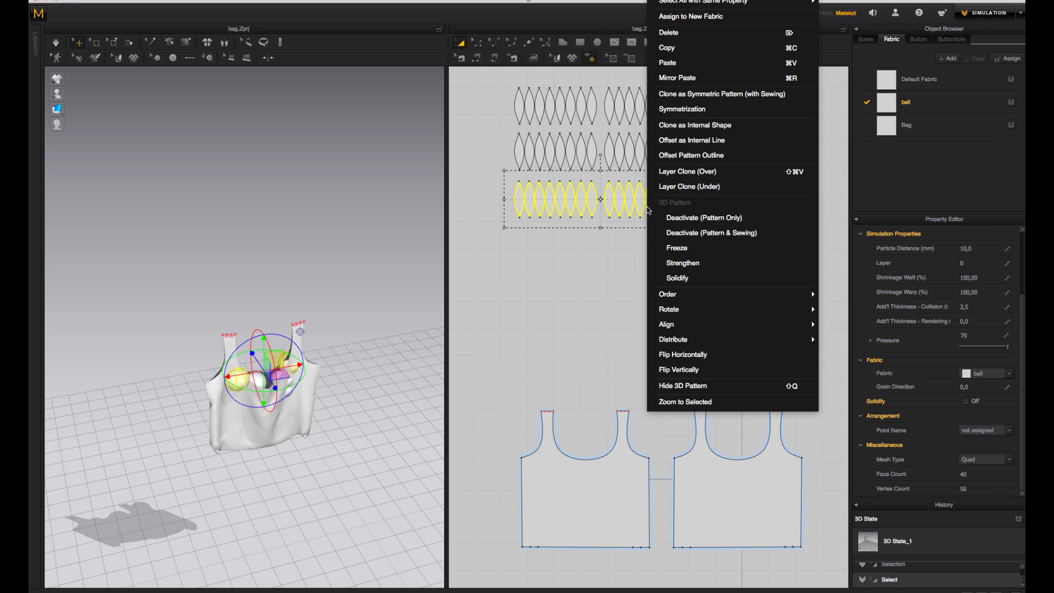
pyautogui.click(614, 274)
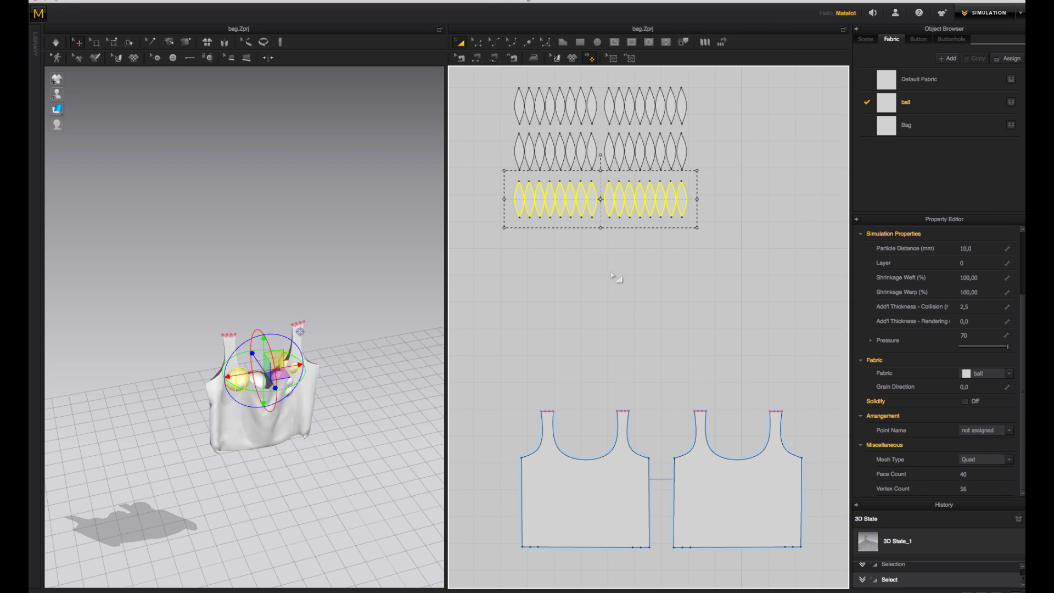
pyautogui.click(602, 245)
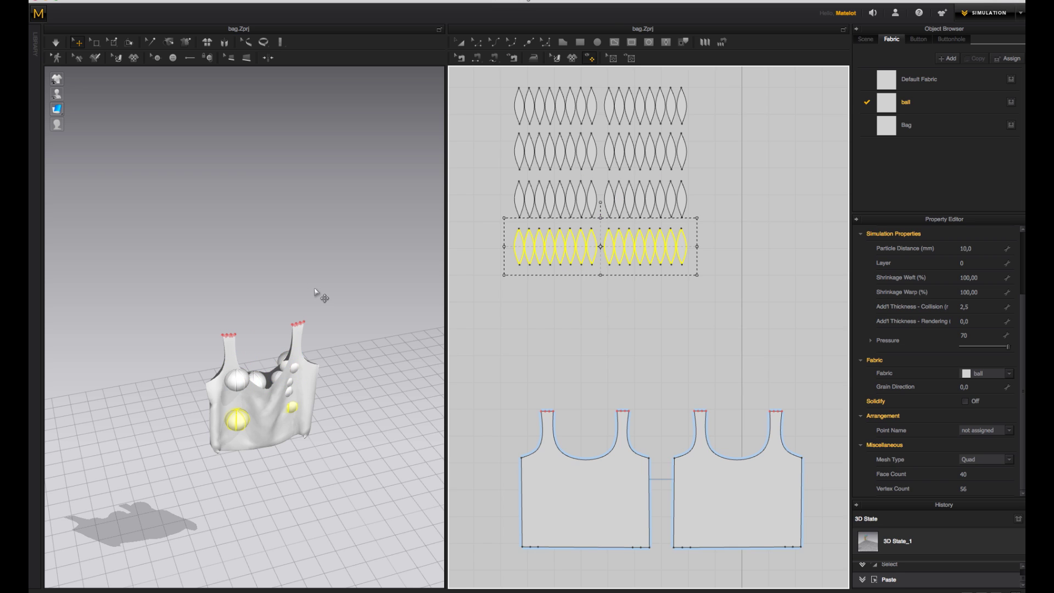
# Move the front and back bag panels apart in the 3D view so all the balls fit between them
pyautogui.moveTo(317, 295)
pyautogui.mouseDown(button='right')
pyautogui.moveTo(353, 299)
pyautogui.moveTo(356, 280)
pyautogui.moveTo(299, 287)
pyautogui.mouseUp(button='right')
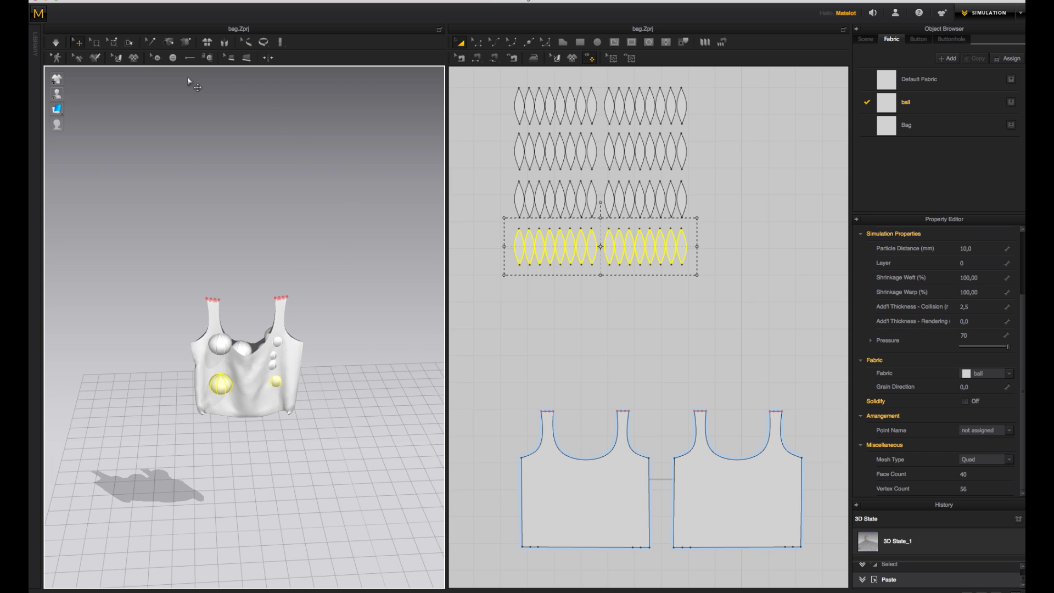
pyautogui.click(556, 477)
pyautogui.moveTo(339, 326); pyautogui.dragTo(236, 369, button='right')
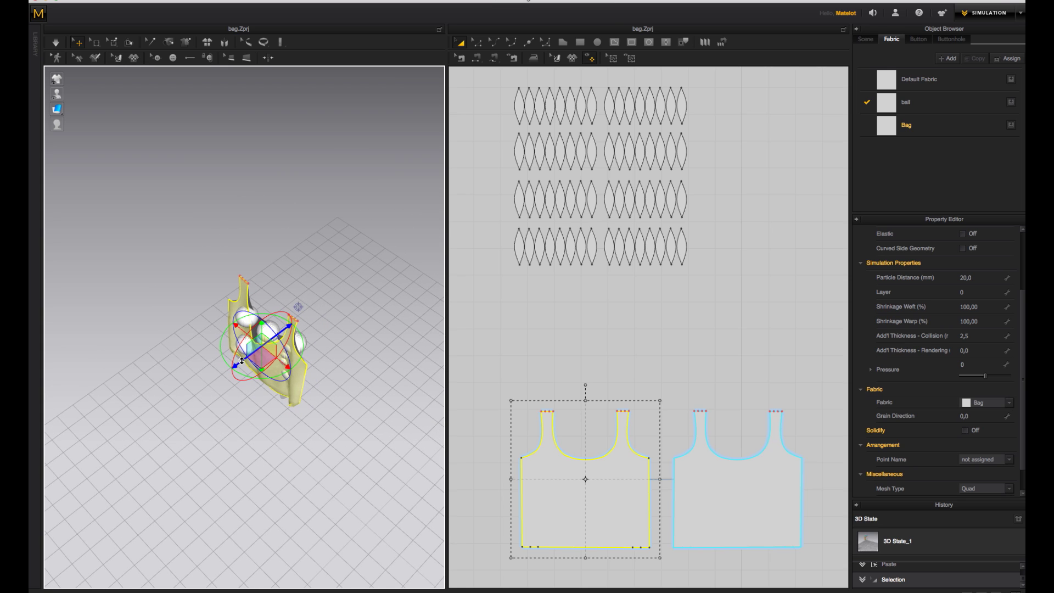
pyautogui.moveTo(239, 365); pyautogui.dragTo(233, 370)
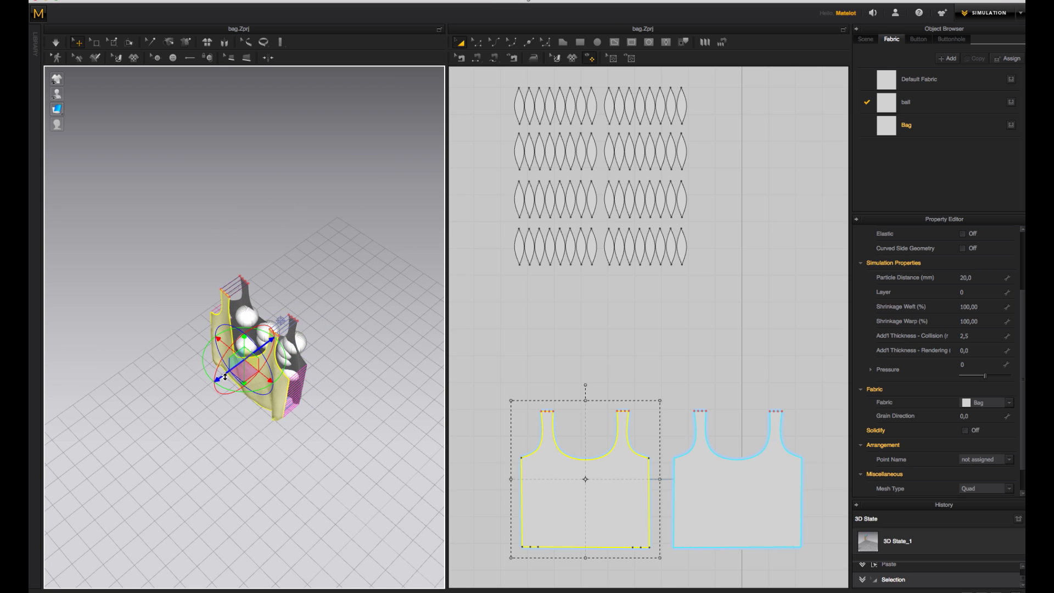
pyautogui.moveTo(353, 344); pyautogui.dragTo(377, 330, button='right')
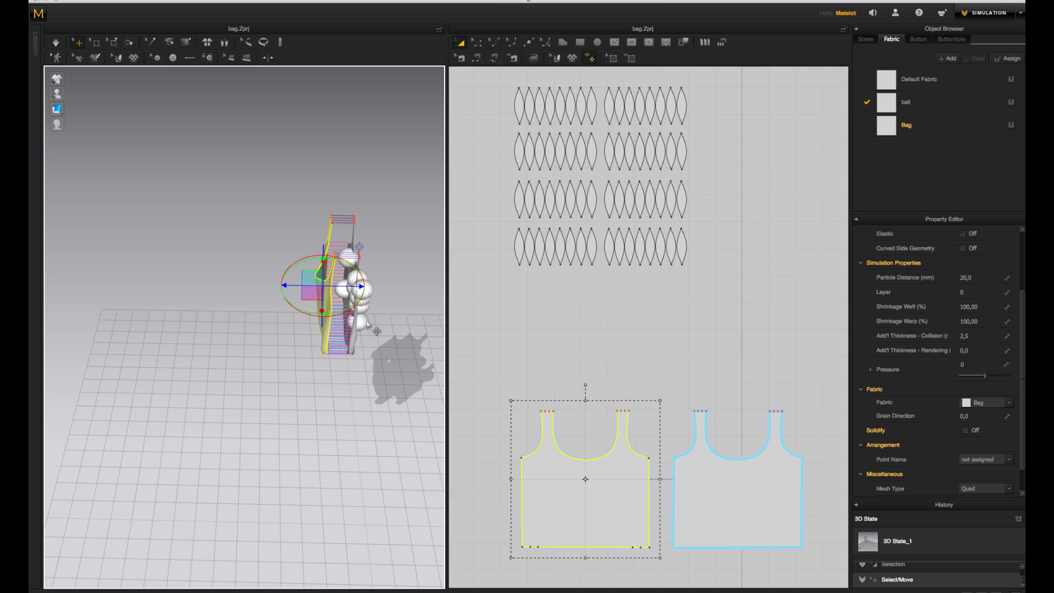
pyautogui.click(699, 466)
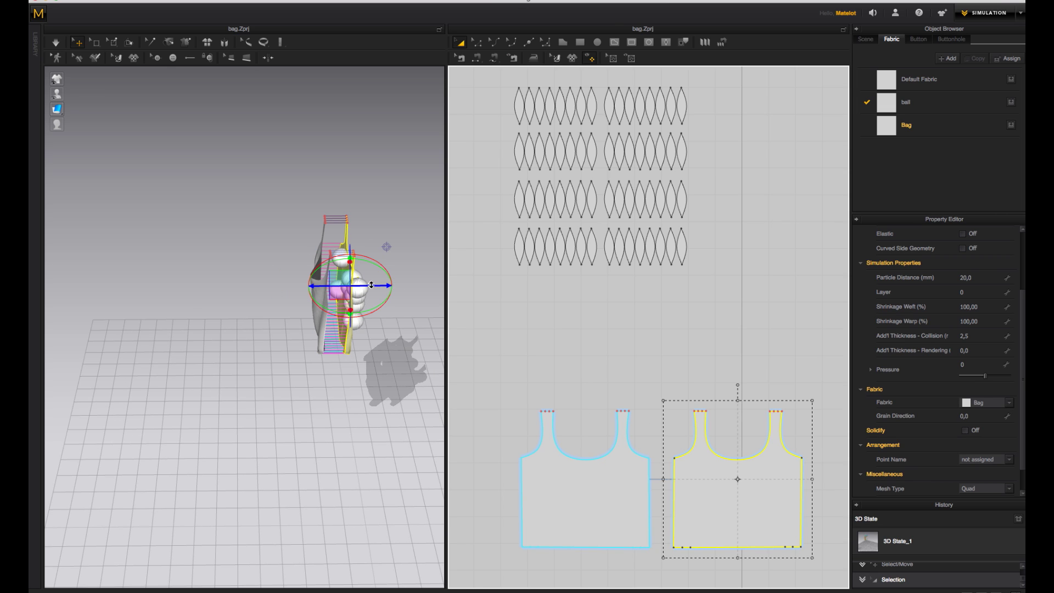
pyautogui.moveTo(376, 286); pyautogui.dragTo(402, 286)
pyautogui.moveTo(338, 396); pyautogui.dragTo(455, 436, button='right')
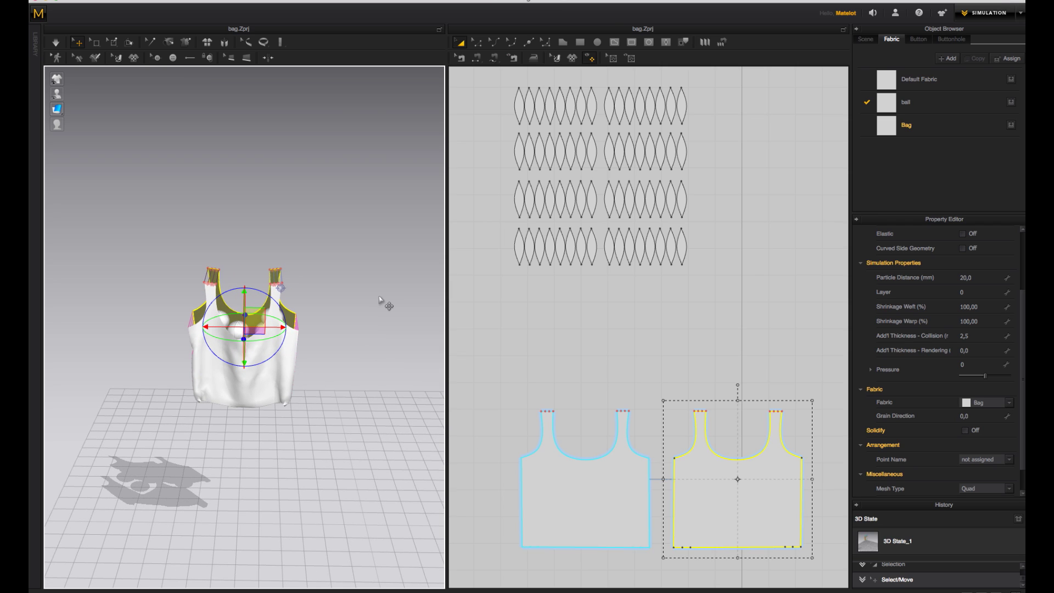
# Simulate the bag with all the balls inside until it closes around them, and stop the simulation
pyautogui.press('space')
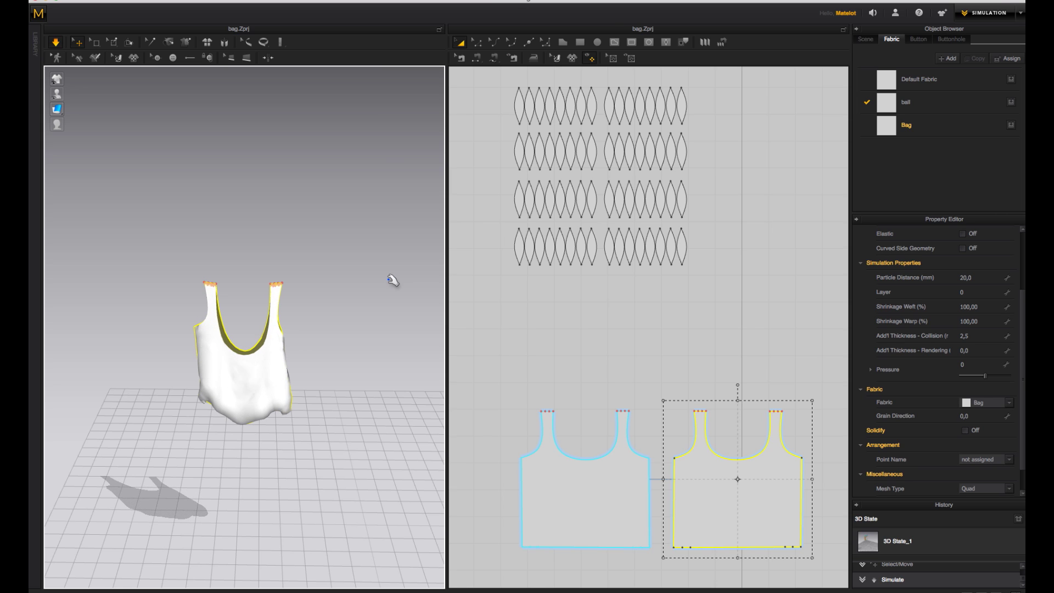
pyautogui.moveTo(384, 295)
pyautogui.mouseDown(button='right')
pyautogui.moveTo(321, 303)
pyautogui.moveTo(398, 287)
pyautogui.mouseUp(button='right')
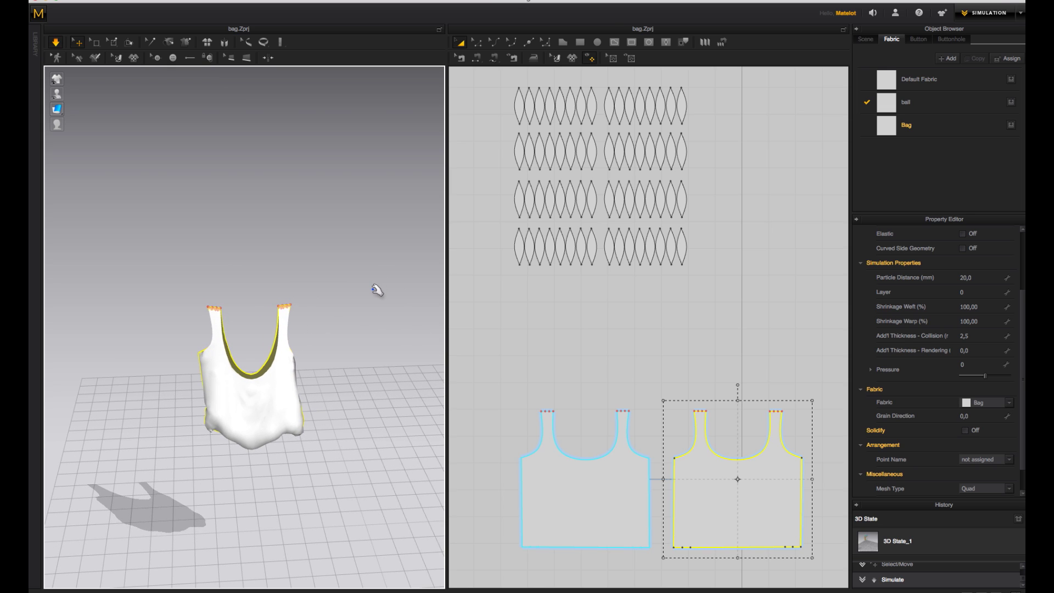
pyautogui.press('space')
pyautogui.moveTo(364, 313); pyautogui.dragTo(363, 319, button='right')
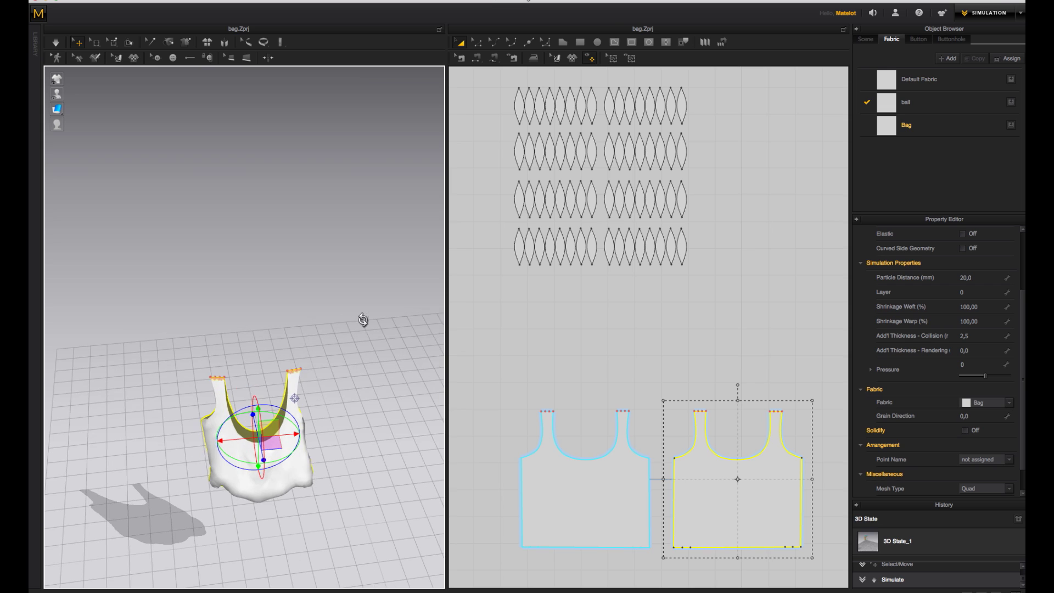
pyautogui.moveTo(307, 294); pyautogui.dragTo(307, 245, button='middle')
pyautogui.moveTo(328, 245); pyautogui.dragTo(326, 212, button='right')
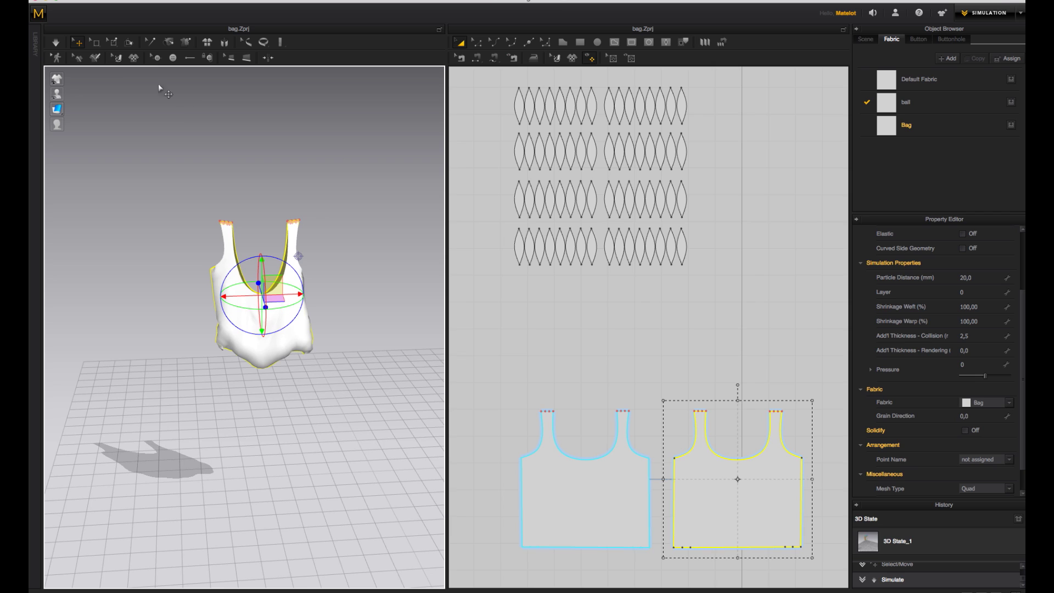
# Apply the D_Silk_Satin physical property preset to the Bag fabric used by both bag panels
pyautogui.click(460, 47)
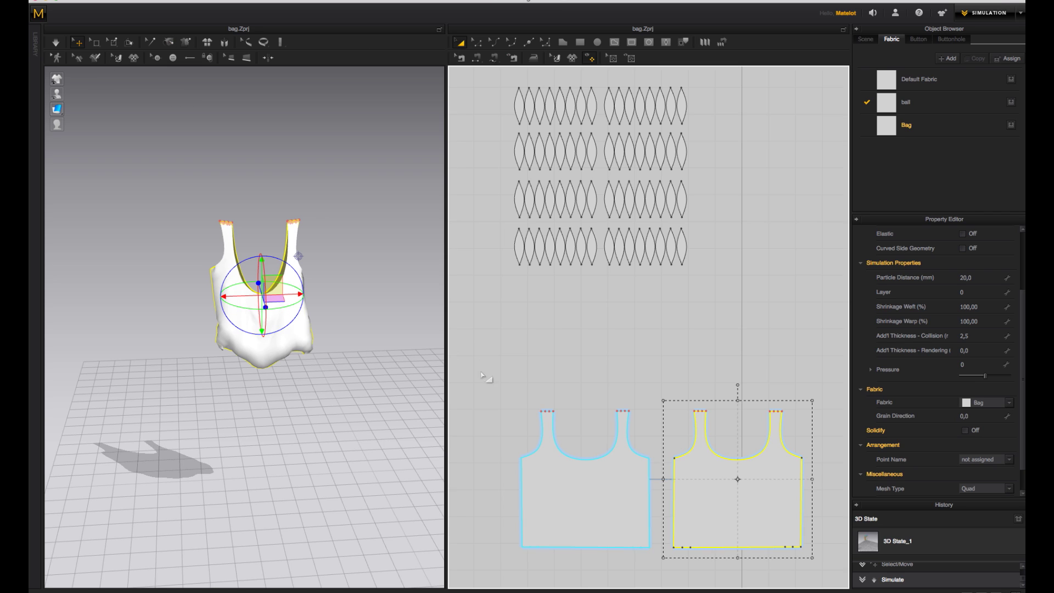
pyautogui.moveTo(483, 372); pyautogui.dragTo(691, 548)
pyautogui.click(693, 497)
pyautogui.keyDown('shift'); pyautogui.click(617, 494); pyautogui.keyUp('shift')
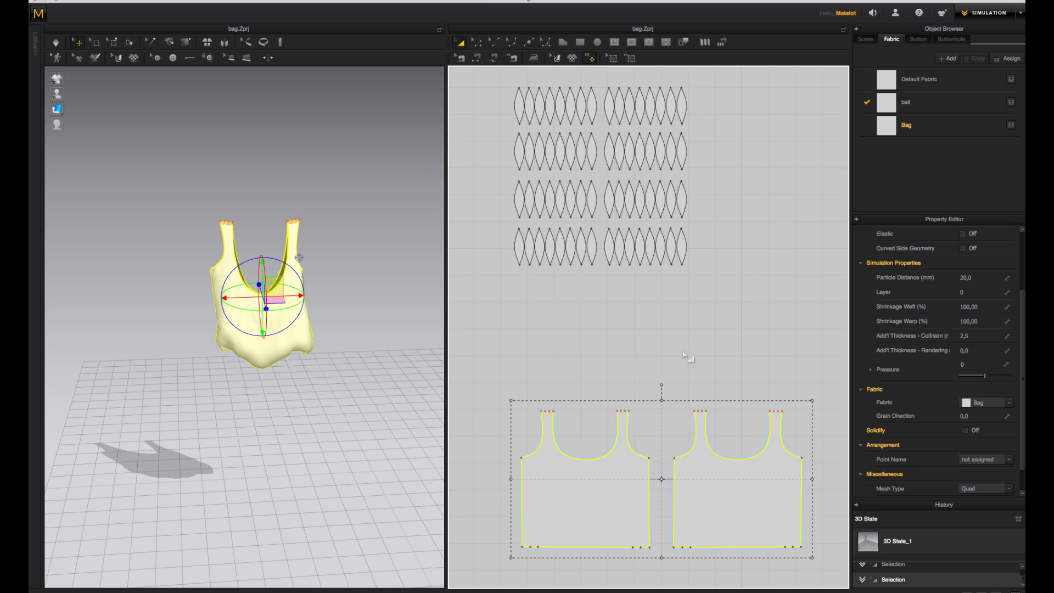
pyautogui.click(924, 127)
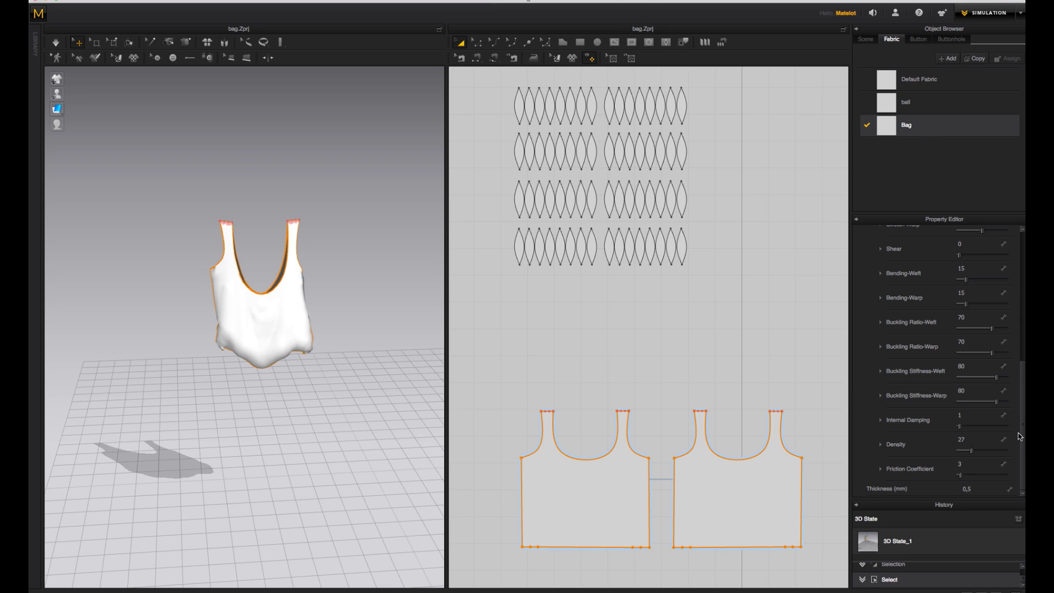
pyautogui.moveTo(1024, 410); pyautogui.dragTo(1024, 316)
pyautogui.click(965, 366)
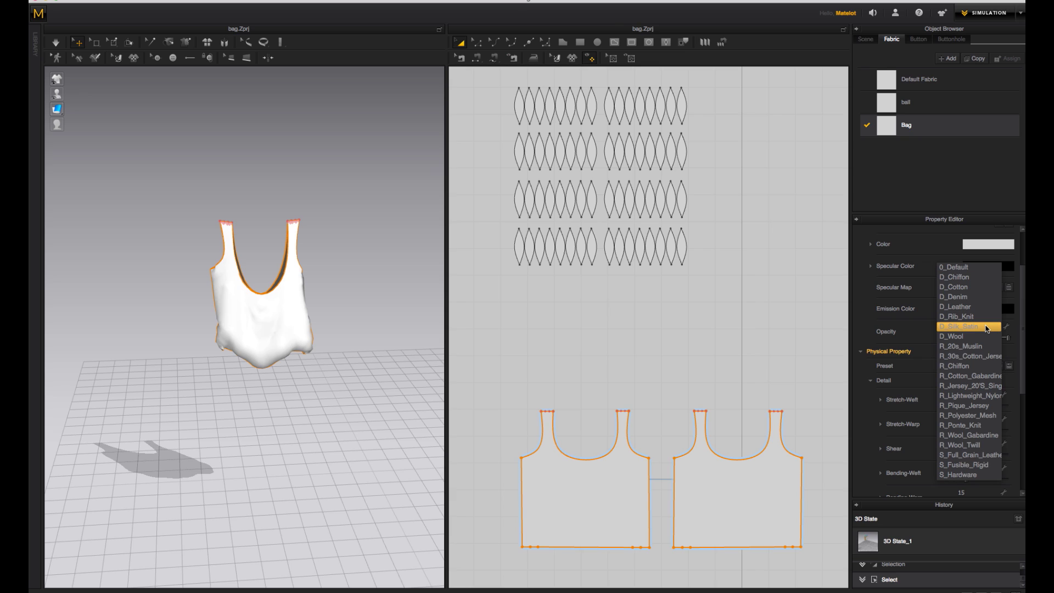
pyautogui.click(987, 329)
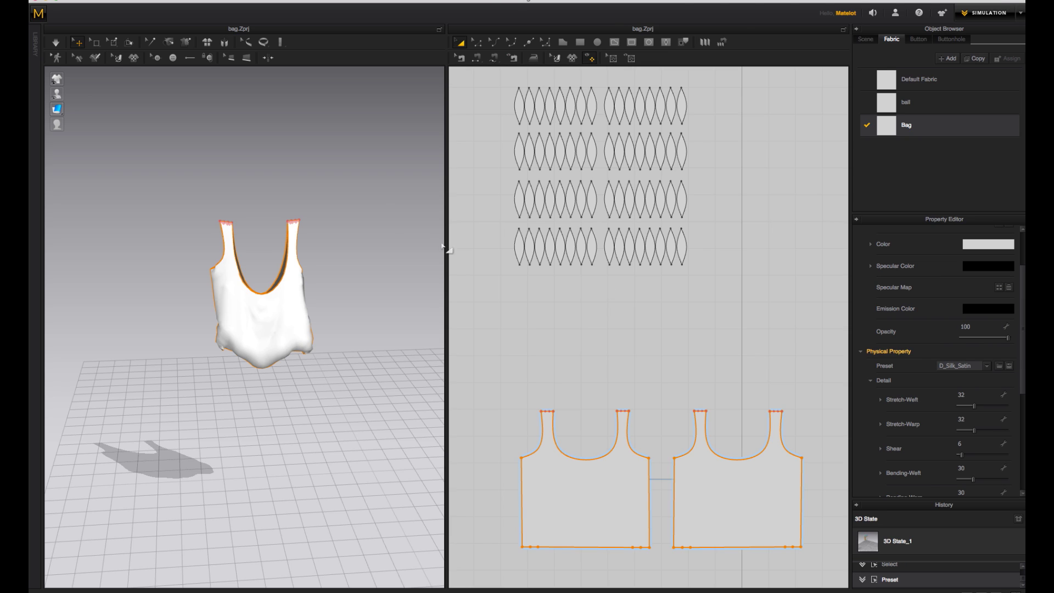
# Simulate the filled bag with its new fabric, tug the front panel's upper side corner, and stop the simulation
pyautogui.press('space')
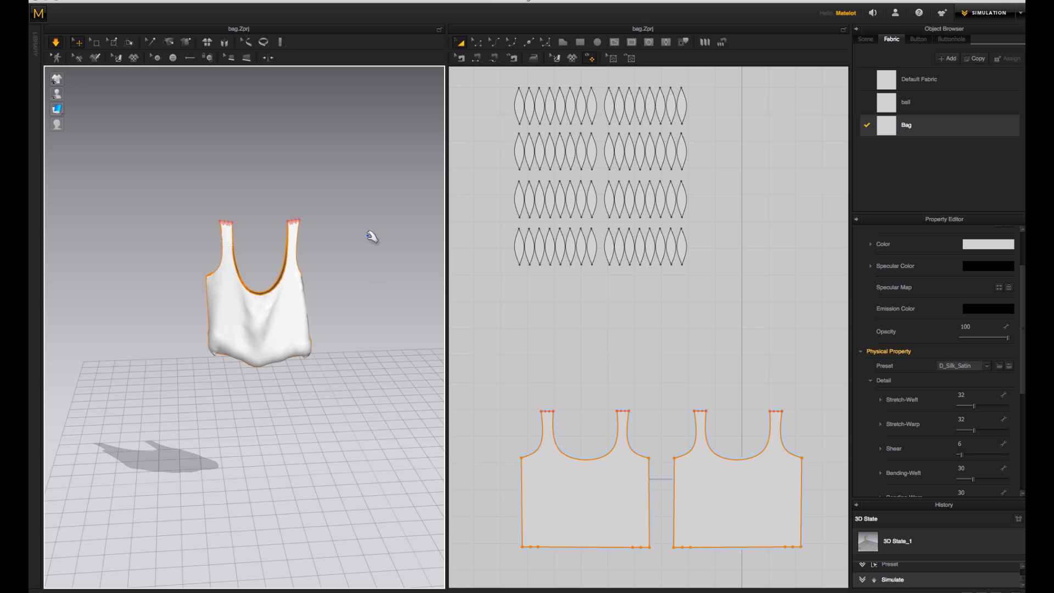
pyautogui.moveTo(370, 247); pyautogui.dragTo(260, 304, button='right')
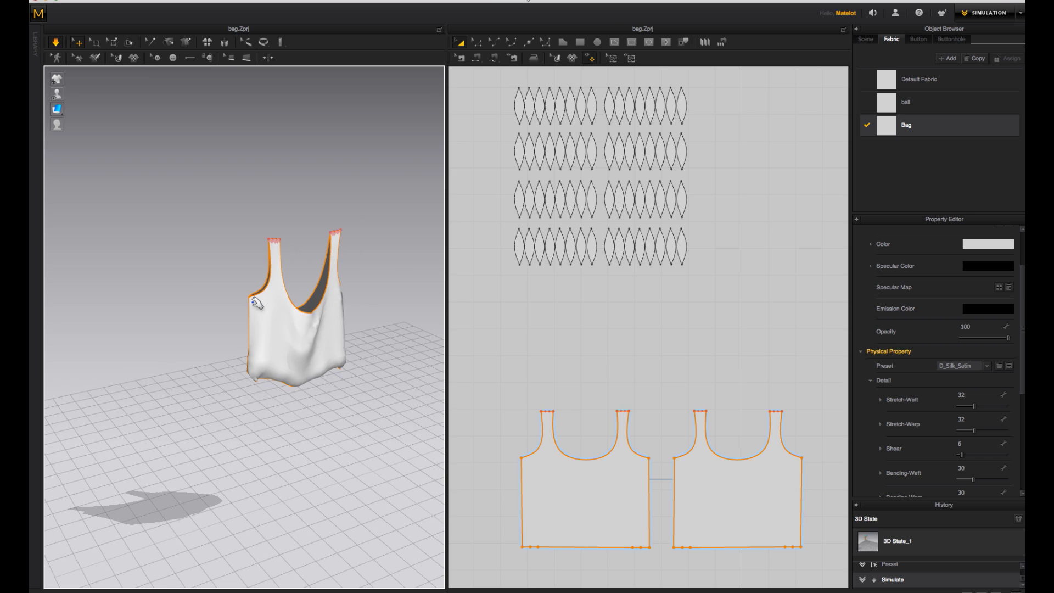
pyautogui.click(258, 301)
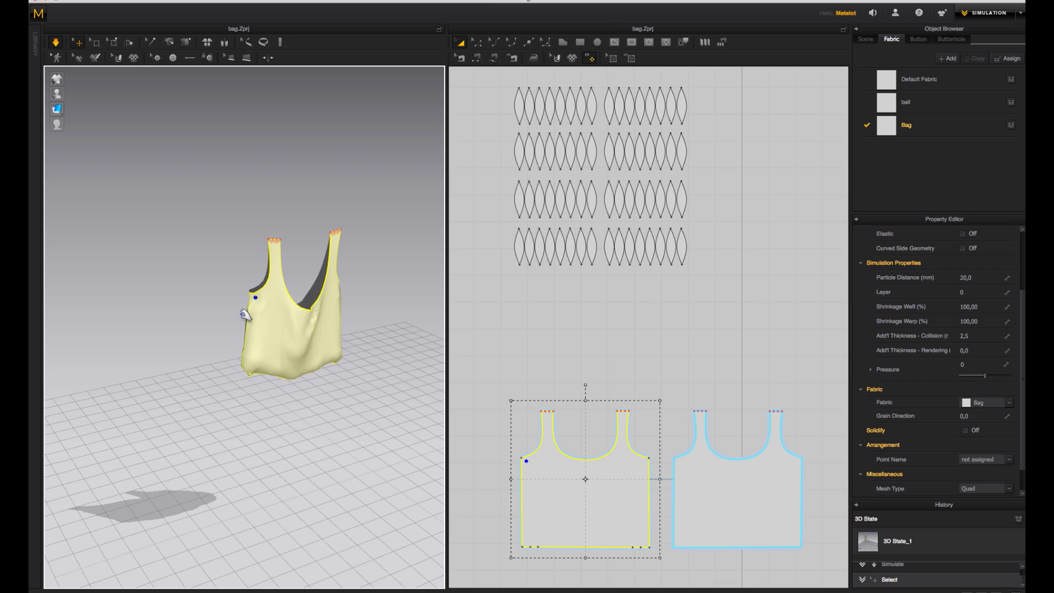
pyautogui.moveTo(357, 240)
pyautogui.mouseDown(button='right')
pyautogui.moveTo(348, 233)
pyautogui.moveTo(357, 226)
pyautogui.mouseUp(button='right')
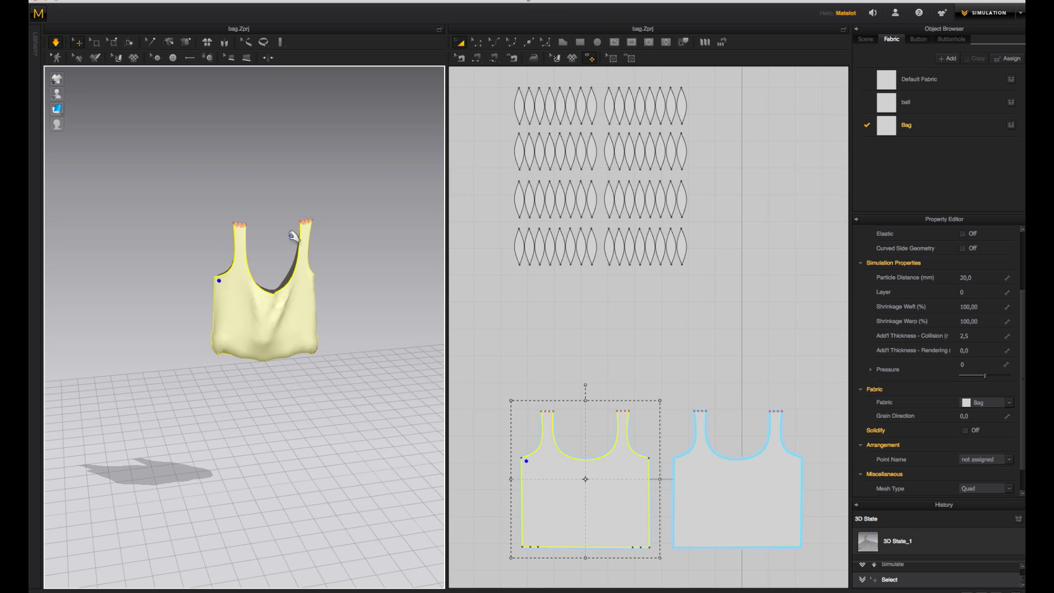
pyautogui.moveTo(363, 262); pyautogui.dragTo(353, 226, button='right')
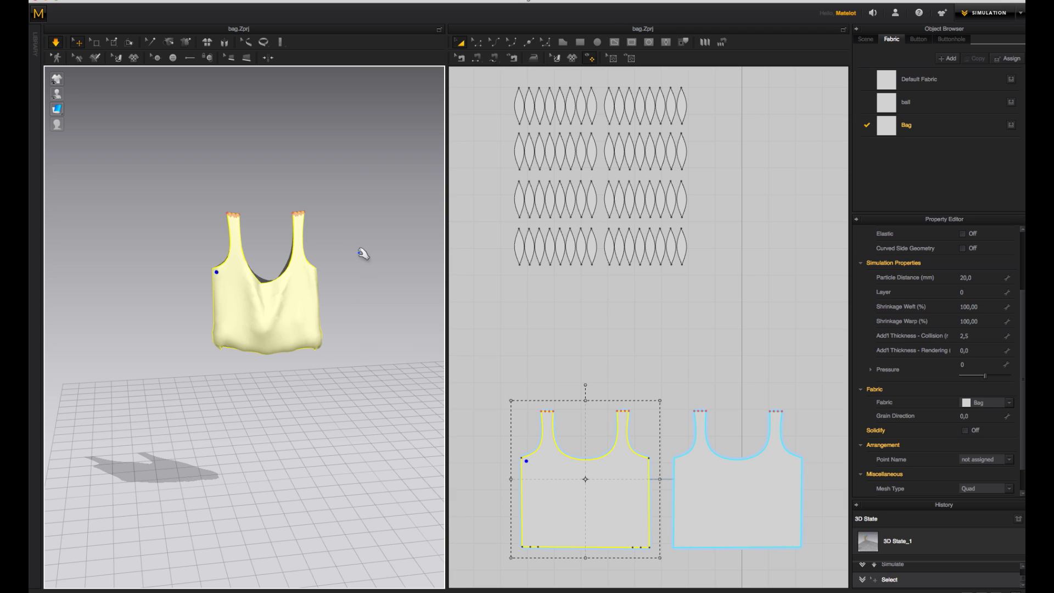
pyautogui.press('space')
# Delete all pins from the bag straps
pyautogui.click(529, 362)
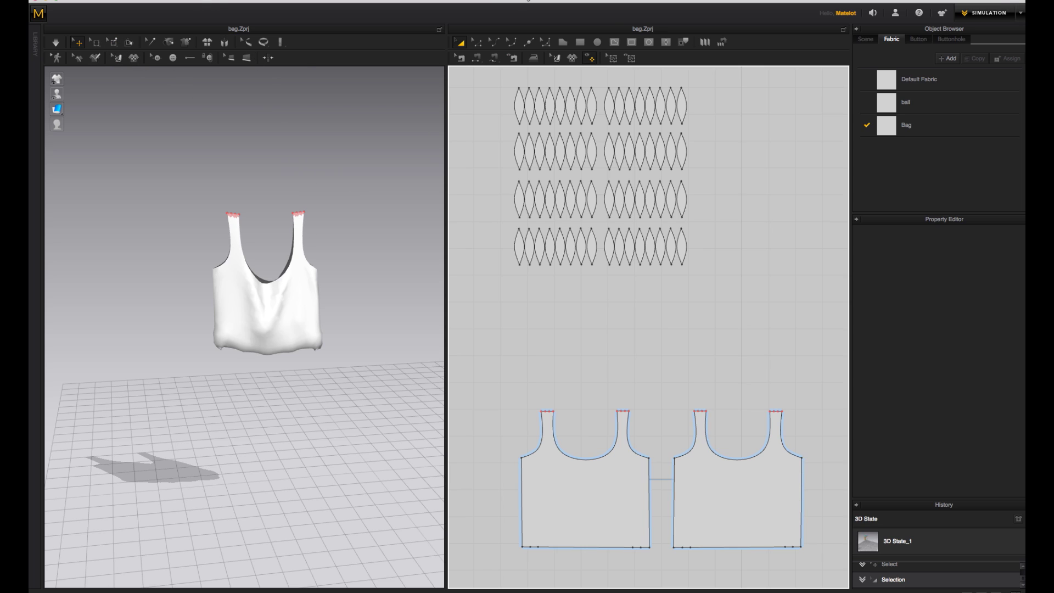
pyautogui.click(175, 1)
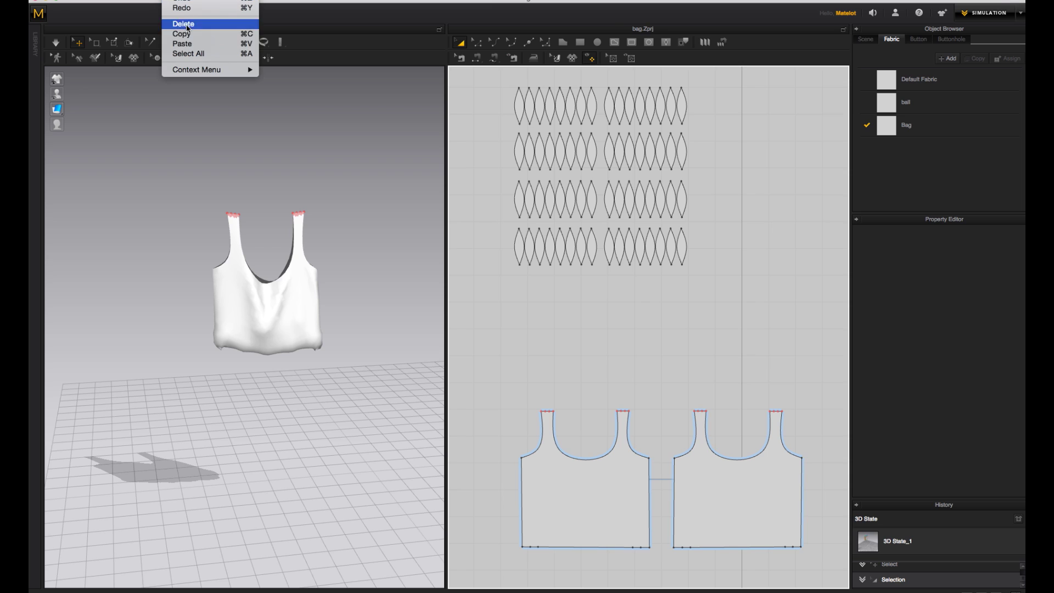
pyautogui.moveTo(195, 70)
pyautogui.moveTo(279, 101)
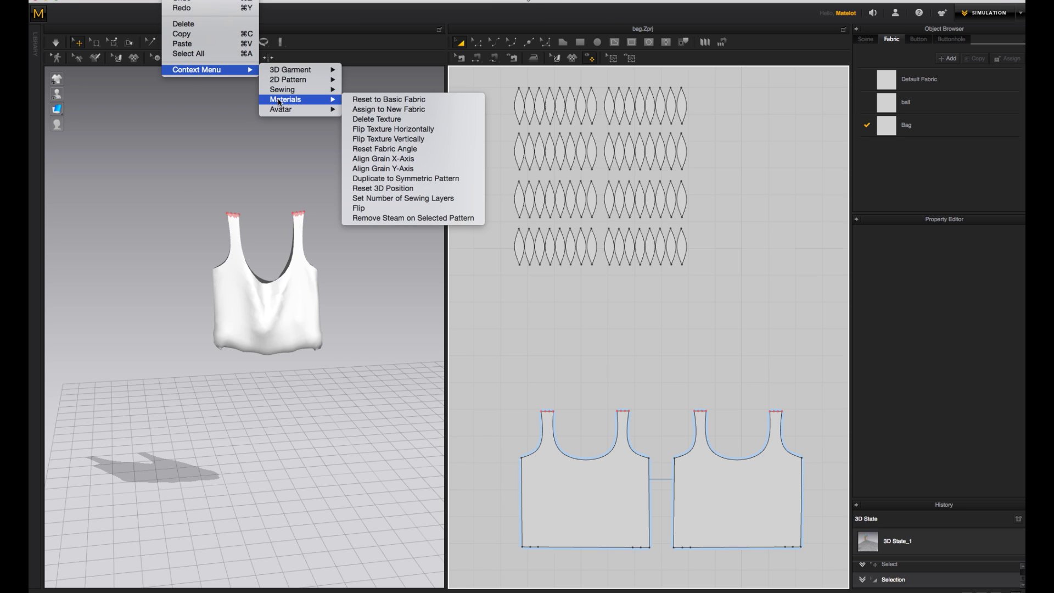
pyautogui.moveTo(306, 70)
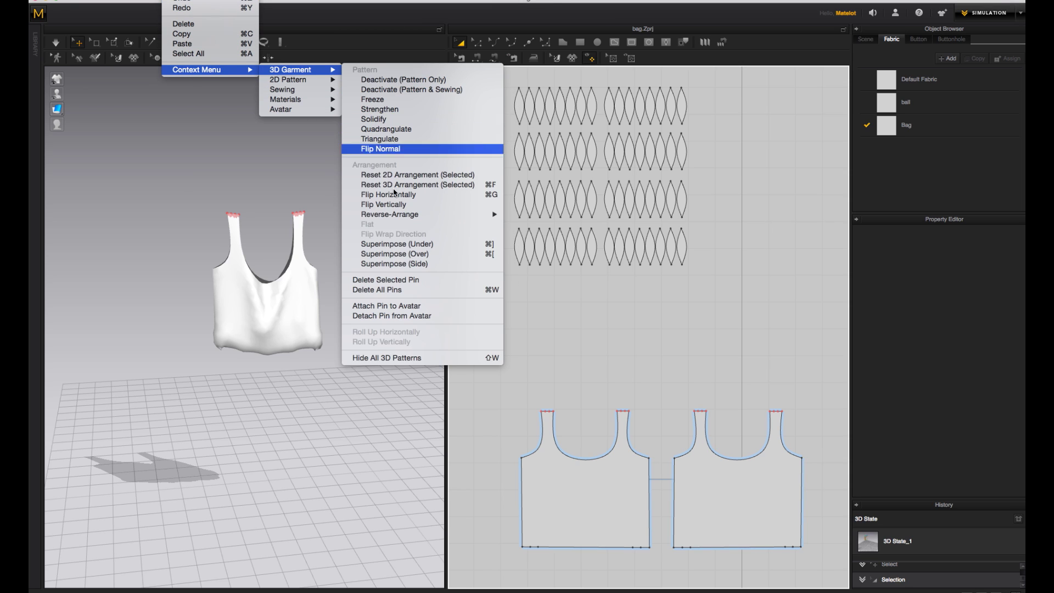
pyautogui.click(415, 291)
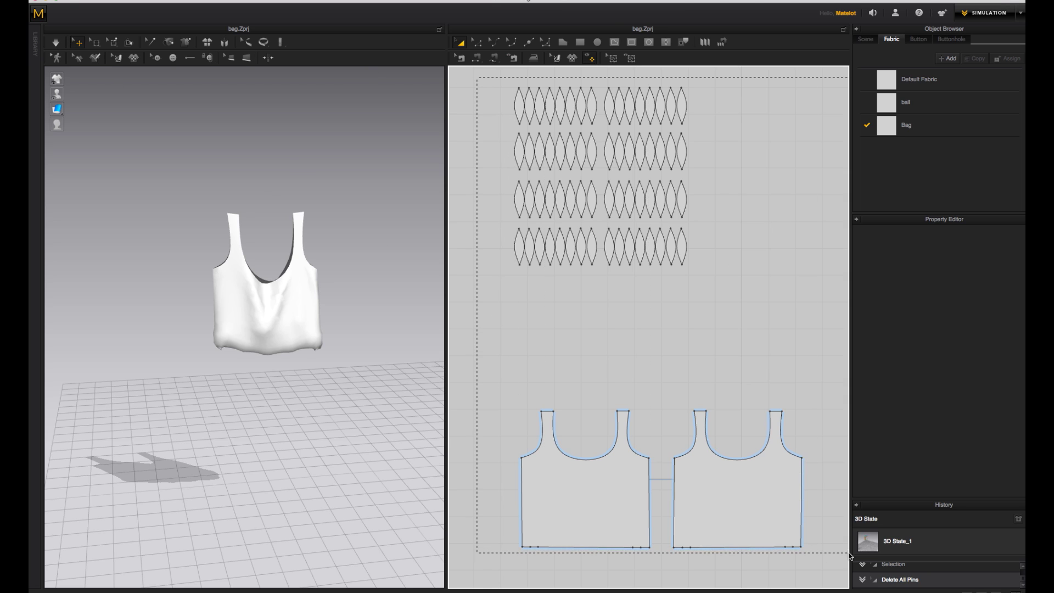
# Select all the balls together with both bag panels and move the filled bag down to just above the floor grid
pyautogui.click(272, 338)
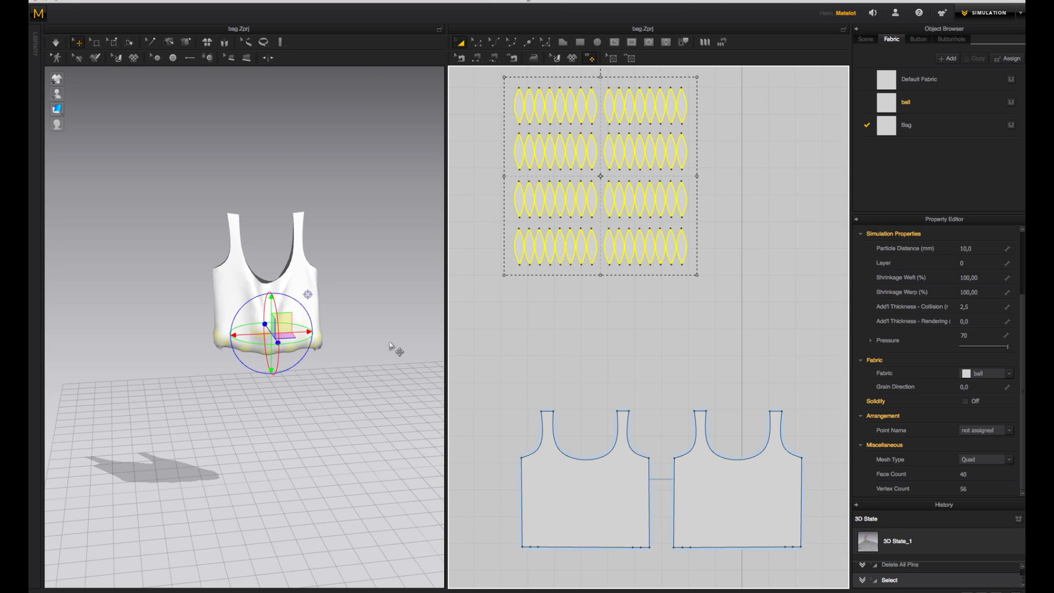
pyautogui.keyDown('shift'); pyautogui.click(568, 487); pyautogui.keyUp('shift')
pyautogui.keyDown('shift'); pyautogui.click(731, 494); pyautogui.keyUp('shift')
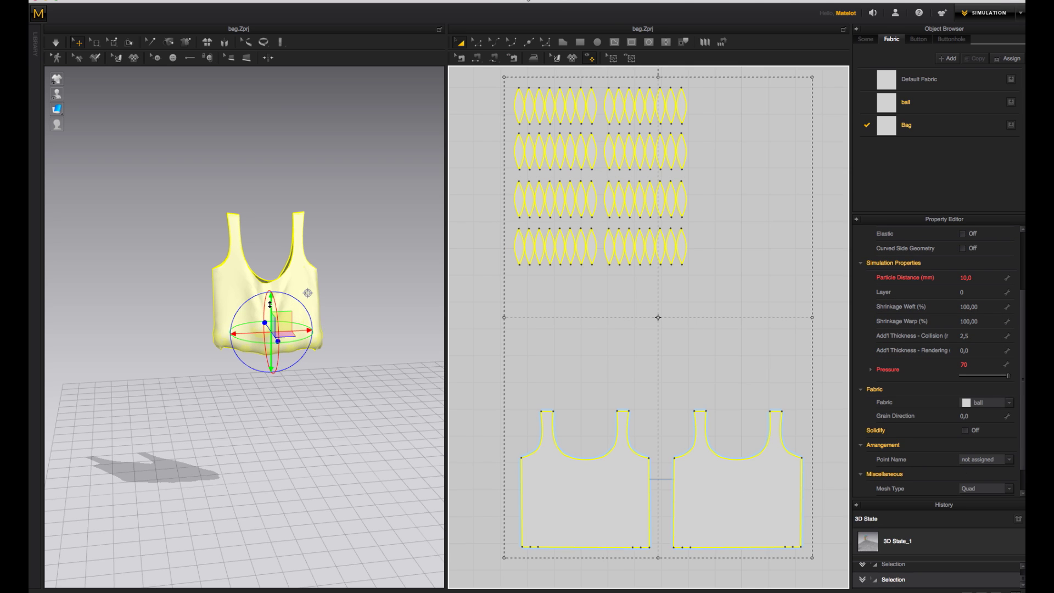
pyautogui.moveTo(271, 320); pyautogui.dragTo(319, 427)
pyautogui.moveTo(362, 402)
pyautogui.mouseDown(button='right')
pyautogui.moveTo(365, 370)
pyautogui.moveTo(379, 372)
pyautogui.moveTo(370, 405)
pyautogui.moveTo(376, 393)
pyautogui.mouseUp(button='right')
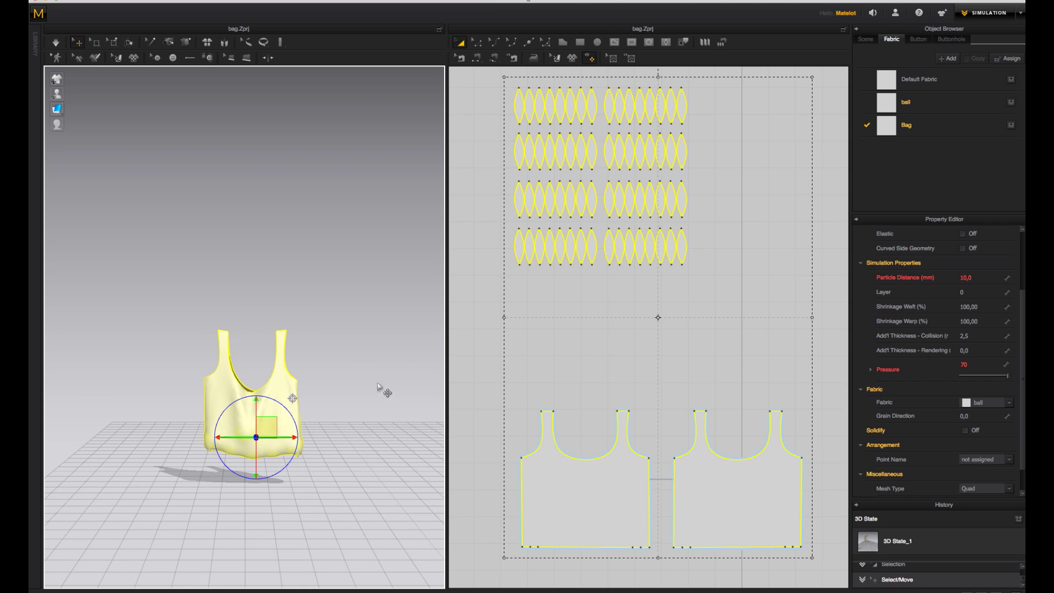
# Simulate the upright filled bag collapsing onto the floor, stop the simulation, and undo it
pyautogui.press('space')
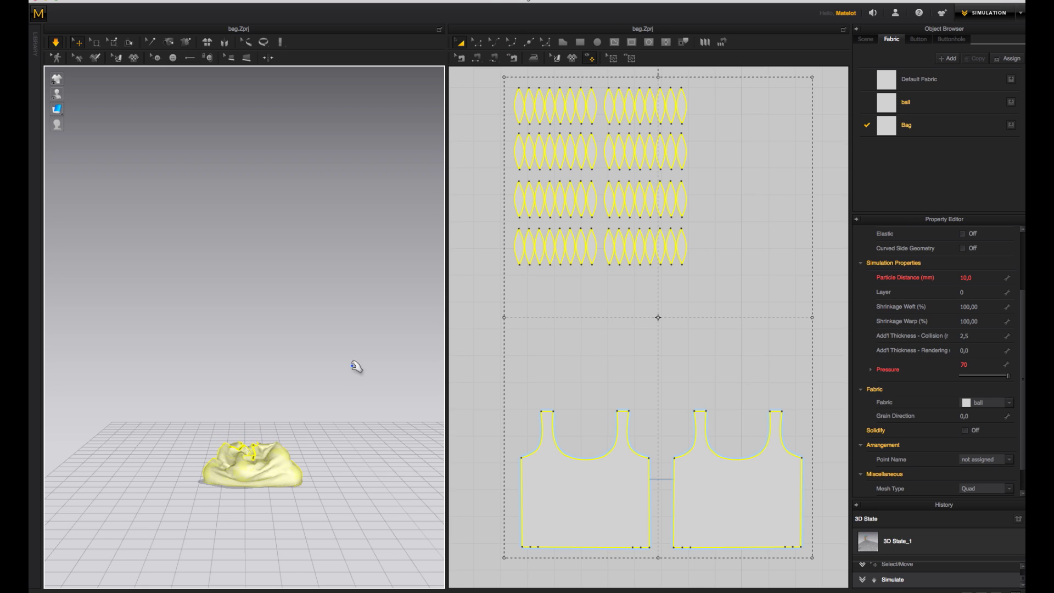
pyautogui.press('space')
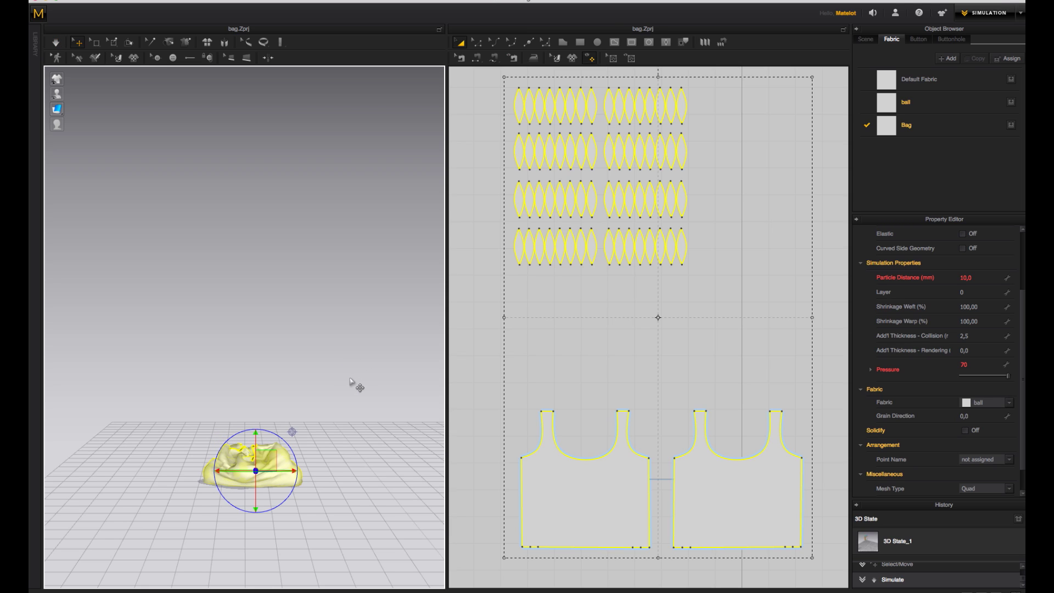
pyautogui.hotkey('ctrl', 'z')
# Reselect both bag panels and all the balls, and rotate them together so the bag tilts over onto its side
pyautogui.moveTo(365, 393); pyautogui.dragTo(283, 413, button='right')
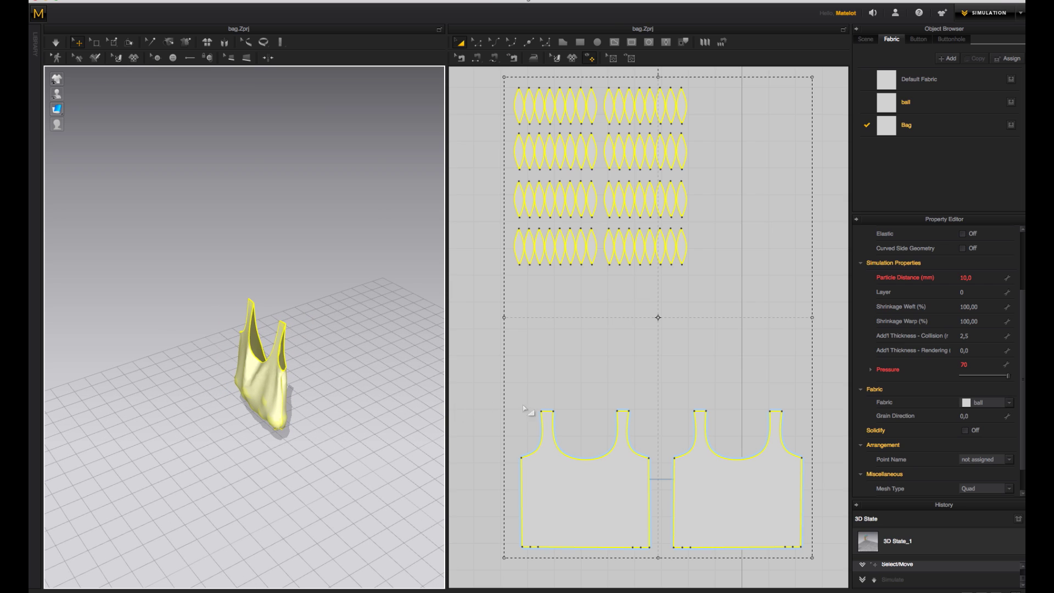
pyautogui.click(574, 480)
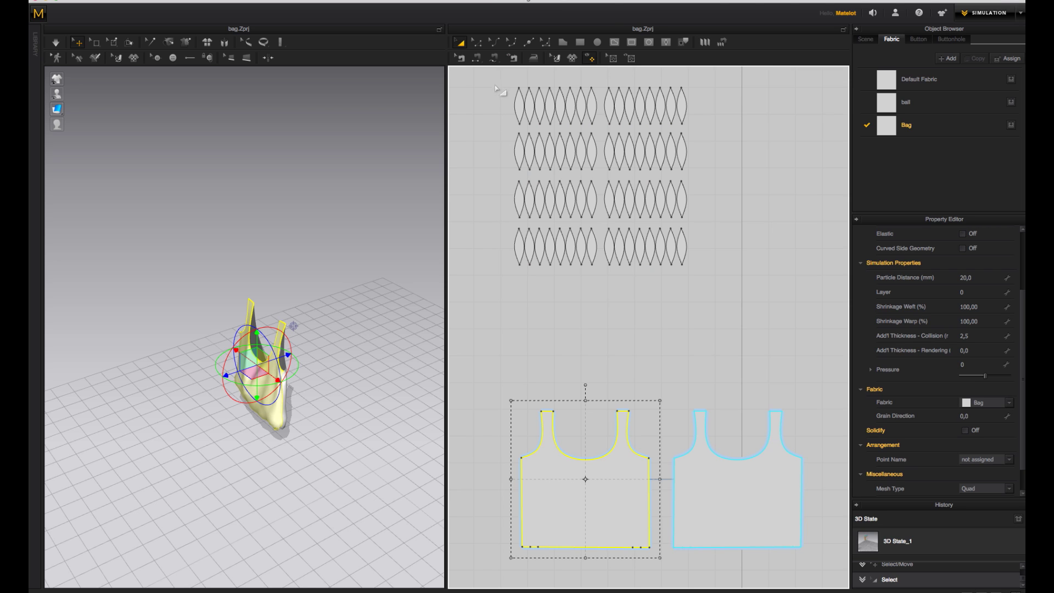
pyautogui.moveTo(494, 82); pyautogui.dragTo(530, 212)
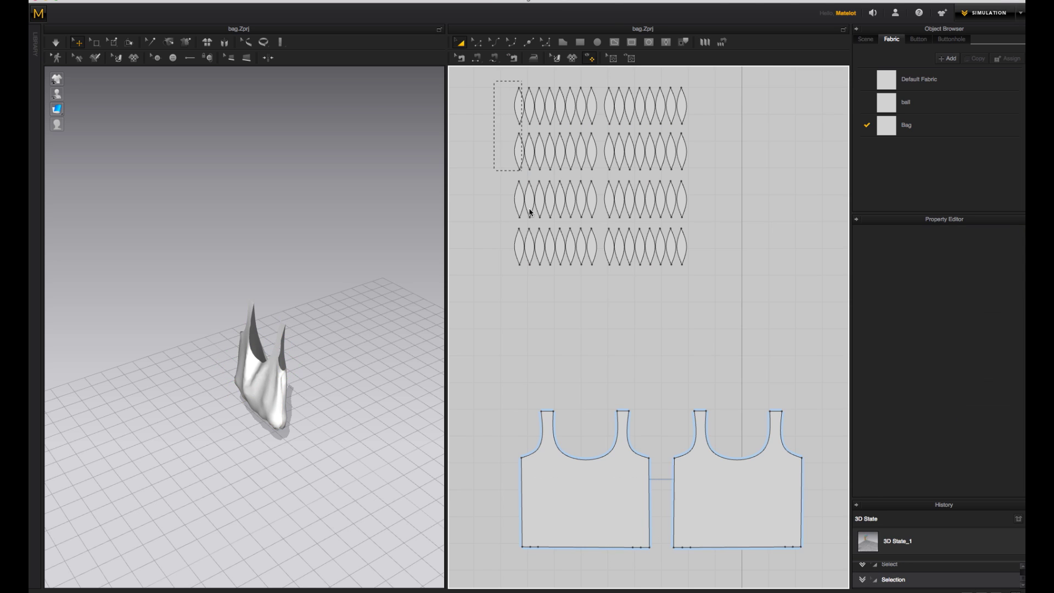
pyautogui.click(607, 483)
pyautogui.click(713, 492)
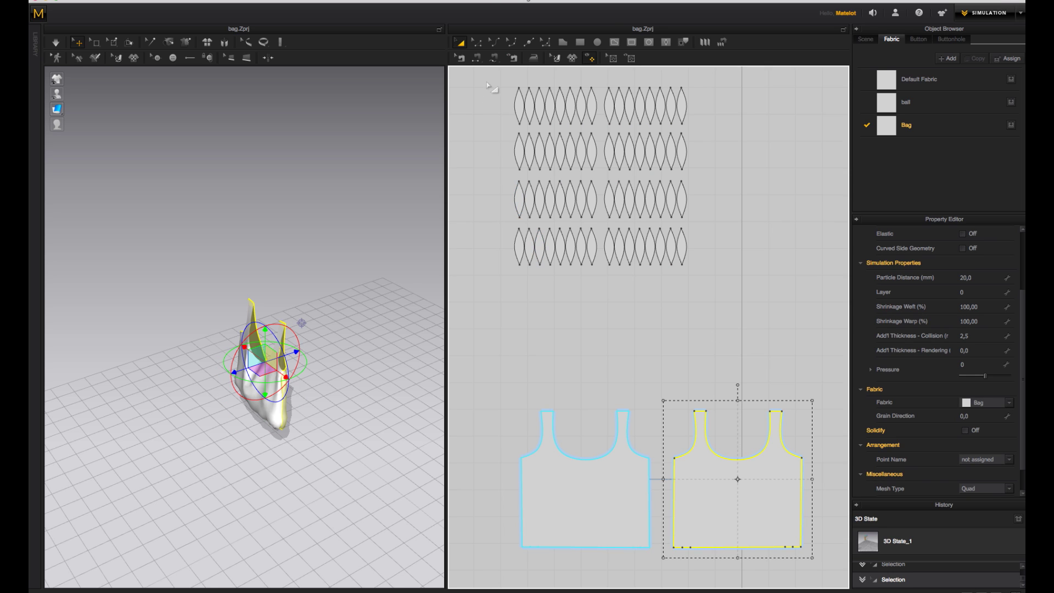
pyautogui.keyDown('shift'); pyautogui.click(694, 286); pyautogui.keyUp('shift')
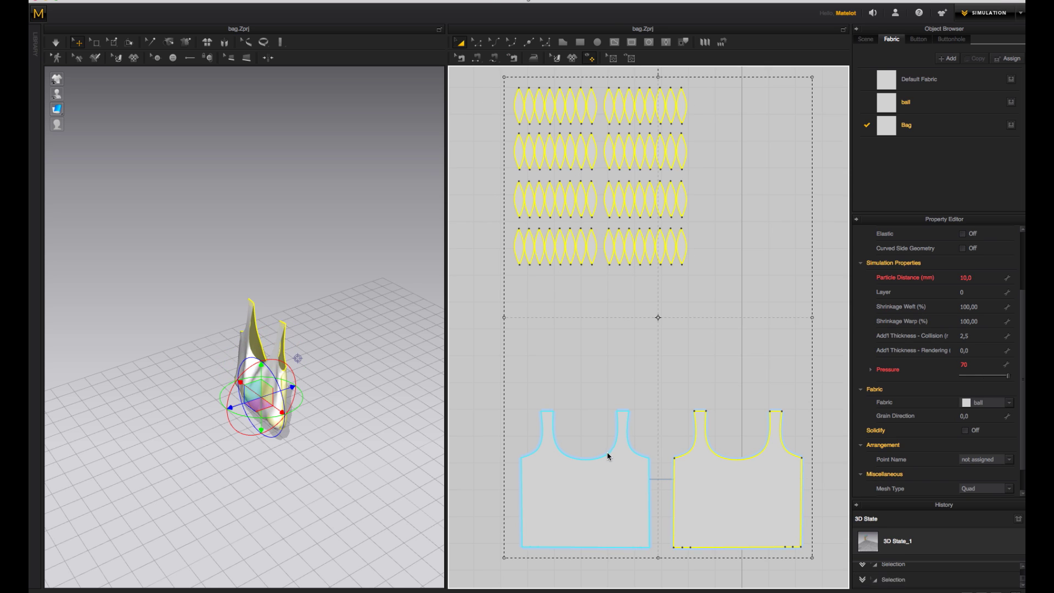
pyautogui.keyDown('shift'); pyautogui.click(585, 470); pyautogui.keyUp('shift')
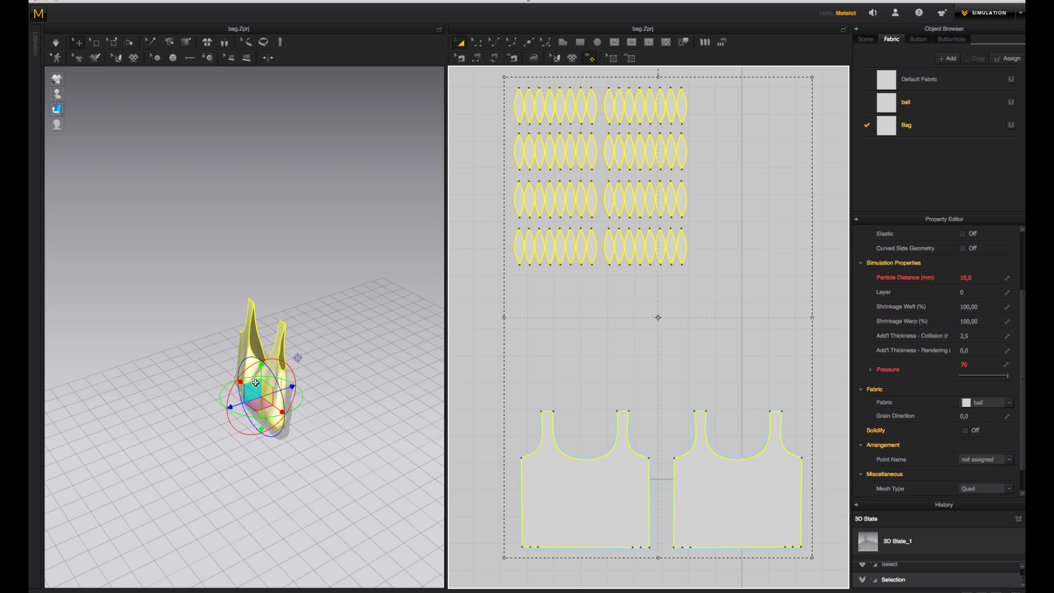
pyautogui.click(243, 372)
pyautogui.moveTo(242, 372); pyautogui.dragTo(229, 395)
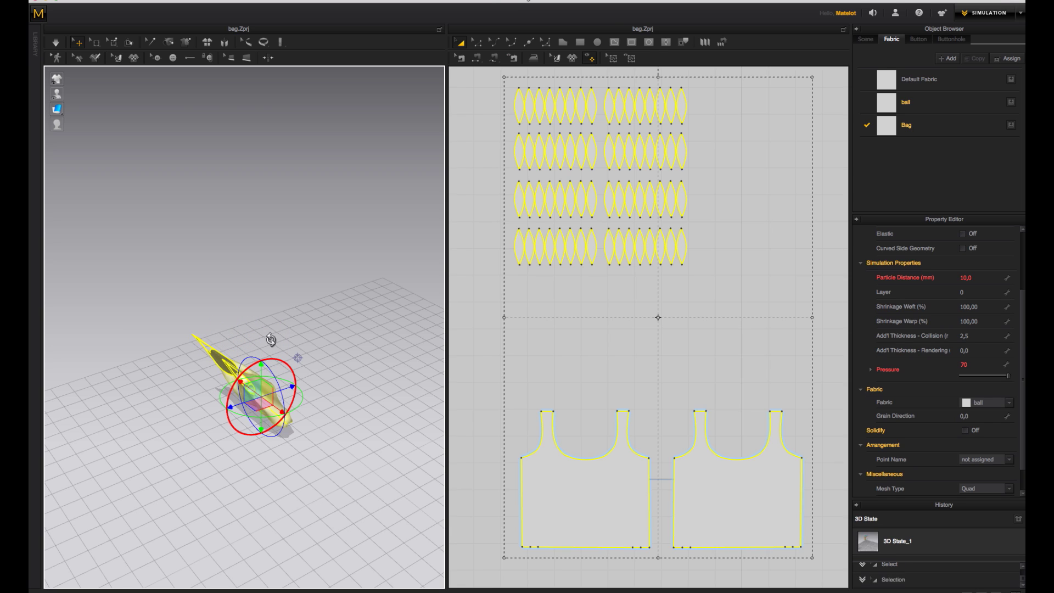
# Simulate the tilted bag falling onto the floor with the balls inside, and undo the simulation
pyautogui.press('space')
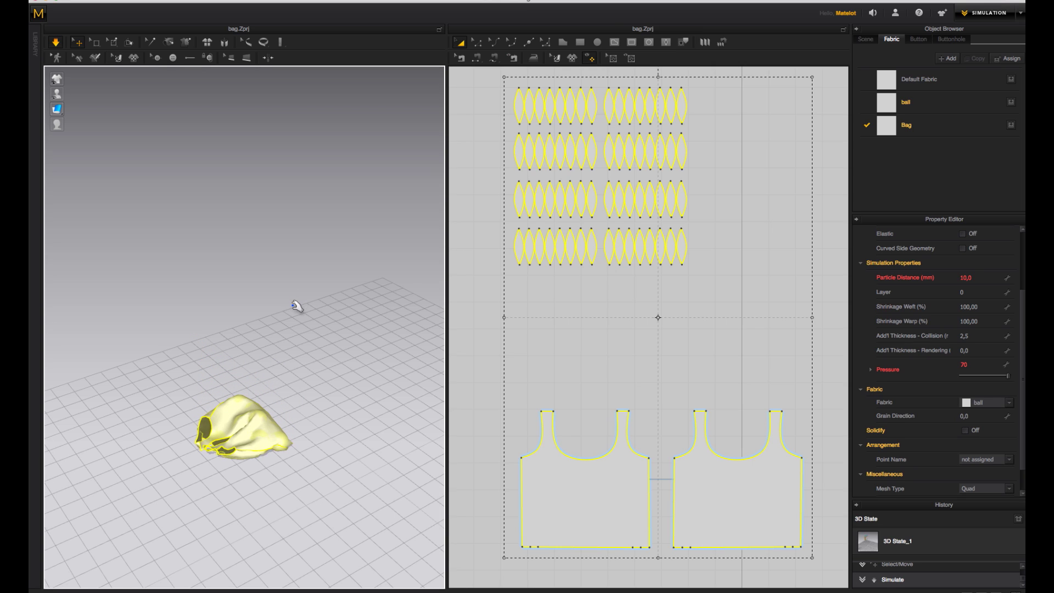
pyautogui.moveTo(306, 358); pyautogui.dragTo(315, 336, button='right')
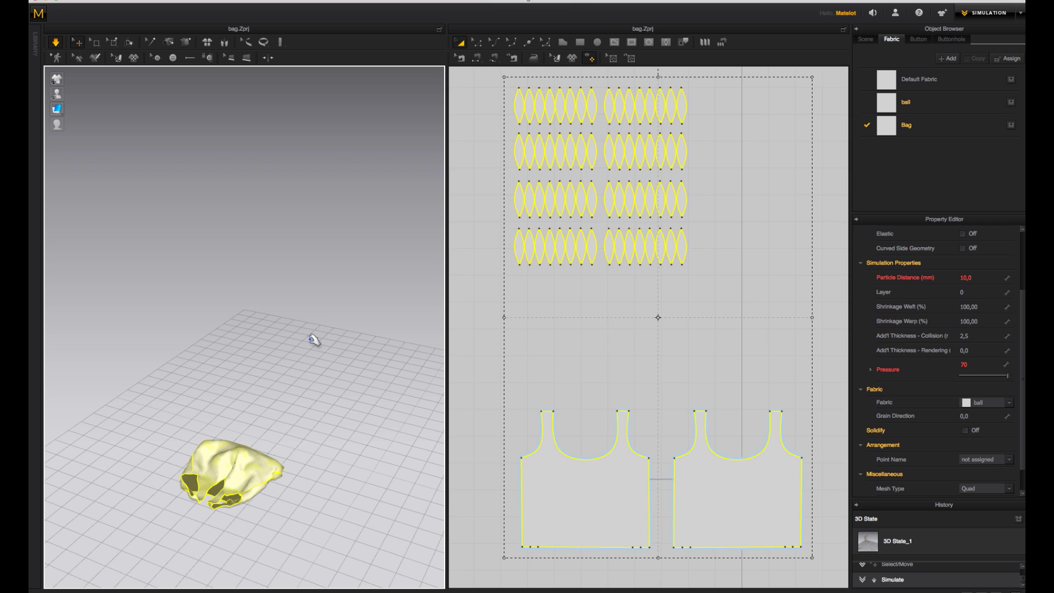
pyautogui.hotkey('ctrl', 'z')
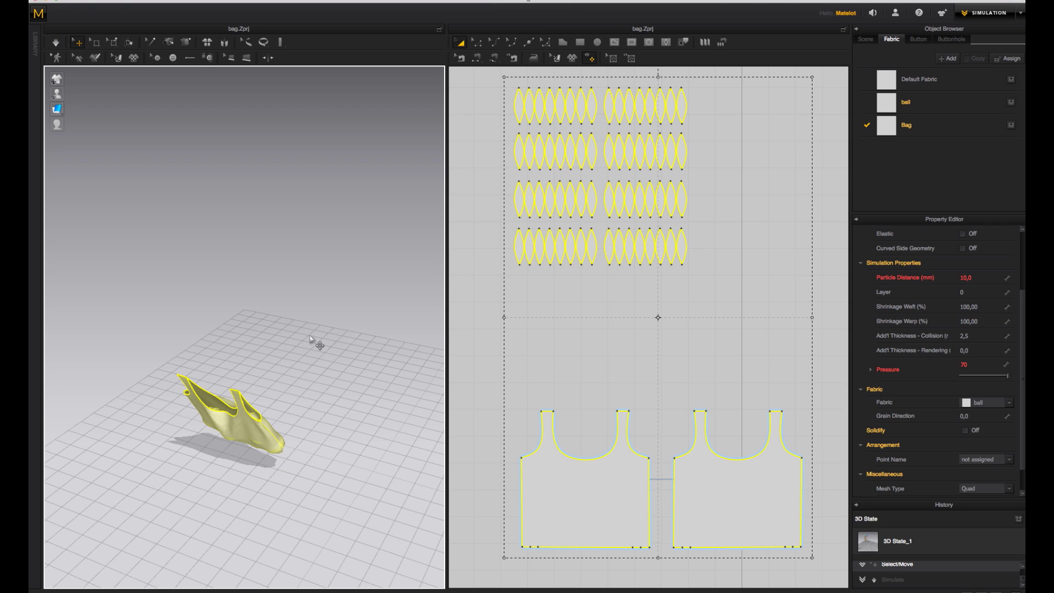
# Raise all the balls clear of the tilted bag, and move and rotate the right-hand pattern's panel away from the other panel
pyautogui.moveTo(299, 346); pyautogui.dragTo(353, 278, button='right')
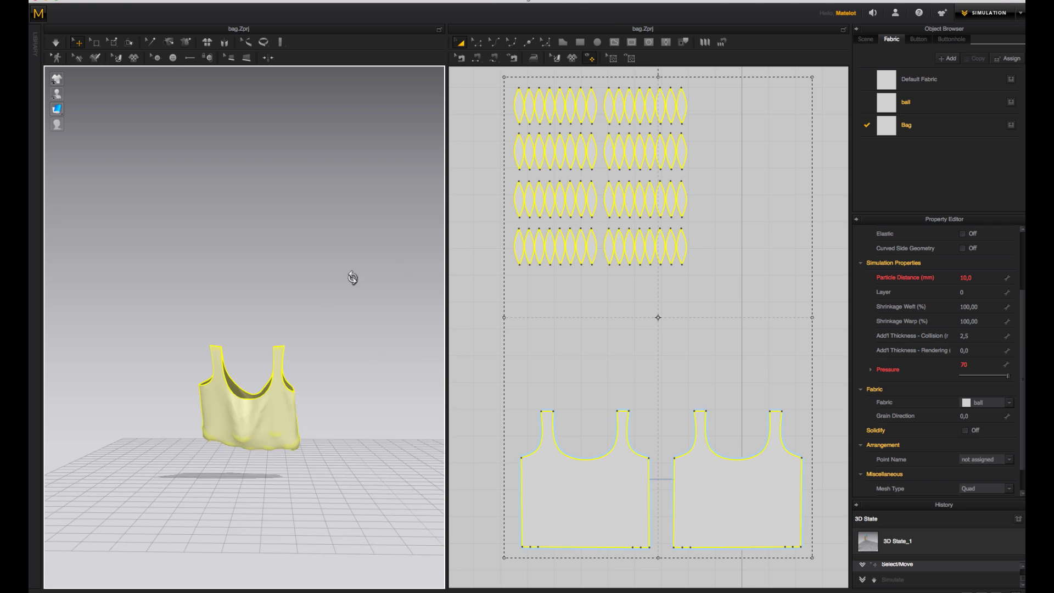
pyautogui.click(489, 92)
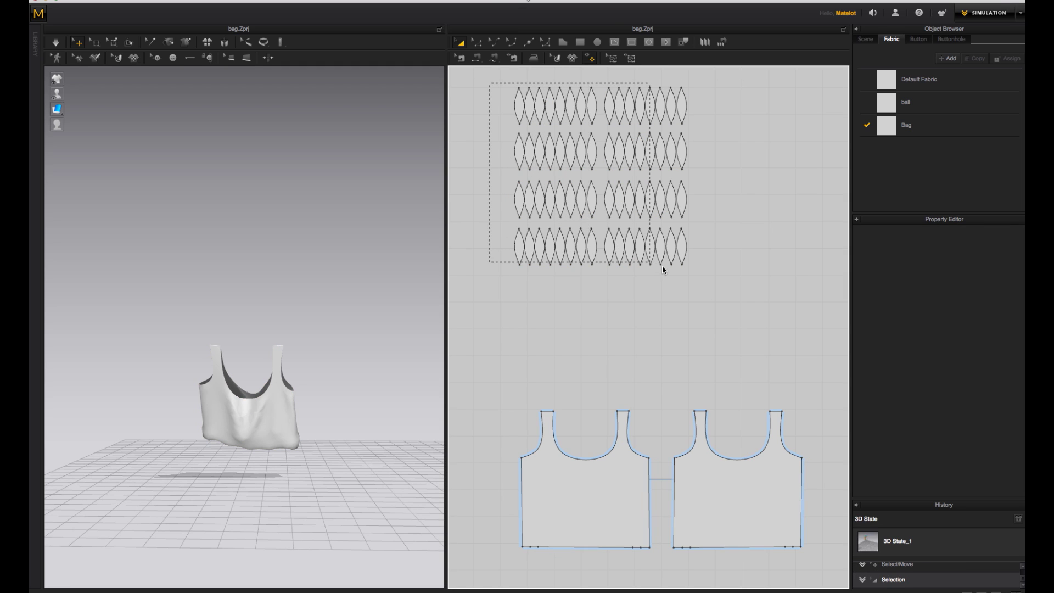
pyautogui.click(611, 268)
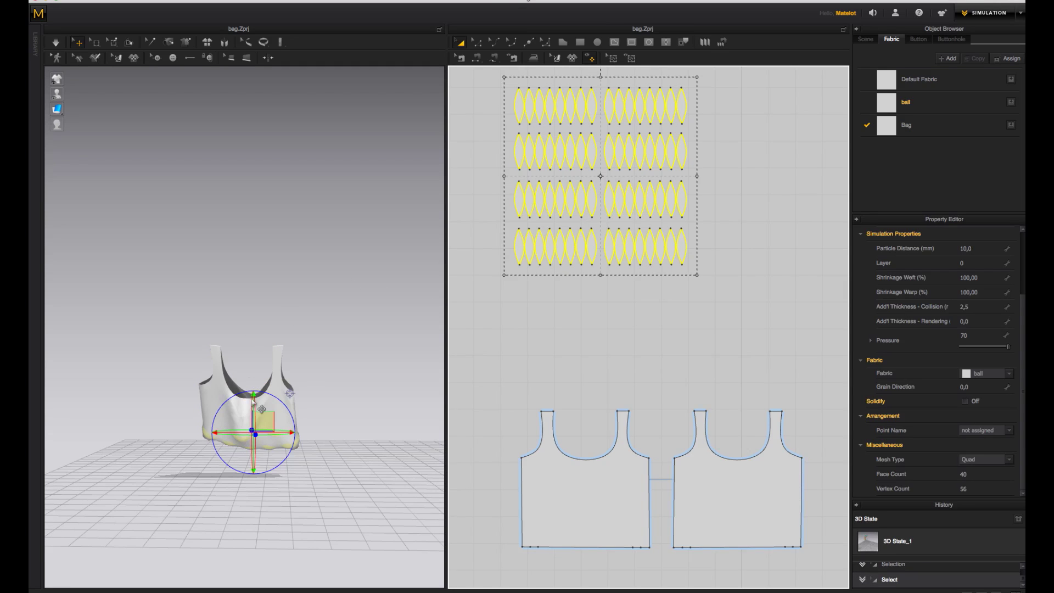
pyautogui.moveTo(313, 348); pyautogui.dragTo(283, 351, button='right')
pyautogui.moveTo(242, 394); pyautogui.dragTo(242, 365)
pyautogui.moveTo(283, 379); pyautogui.dragTo(283, 366, button='right')
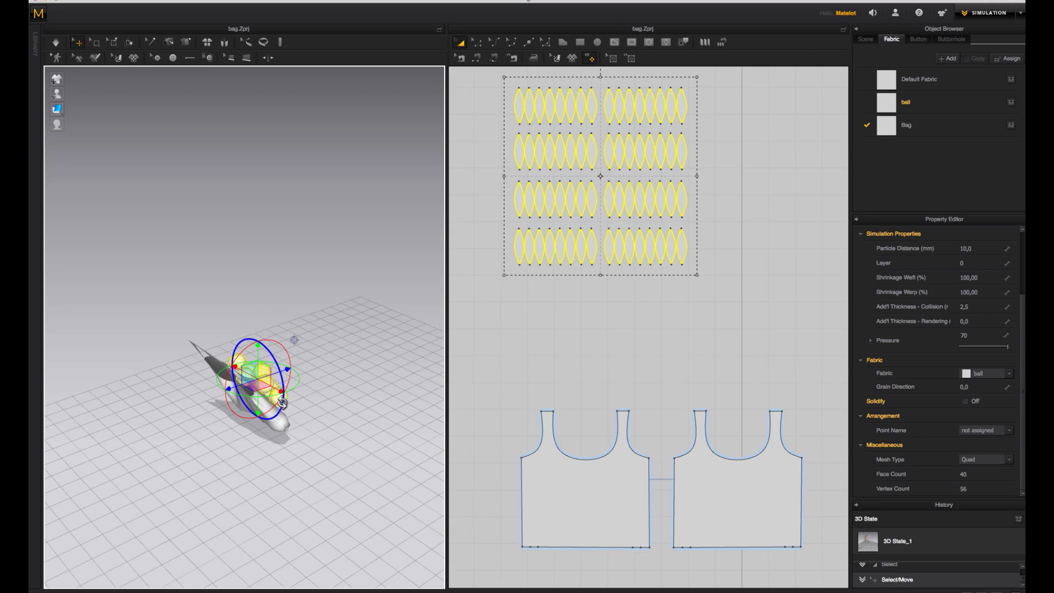
pyautogui.click(729, 484)
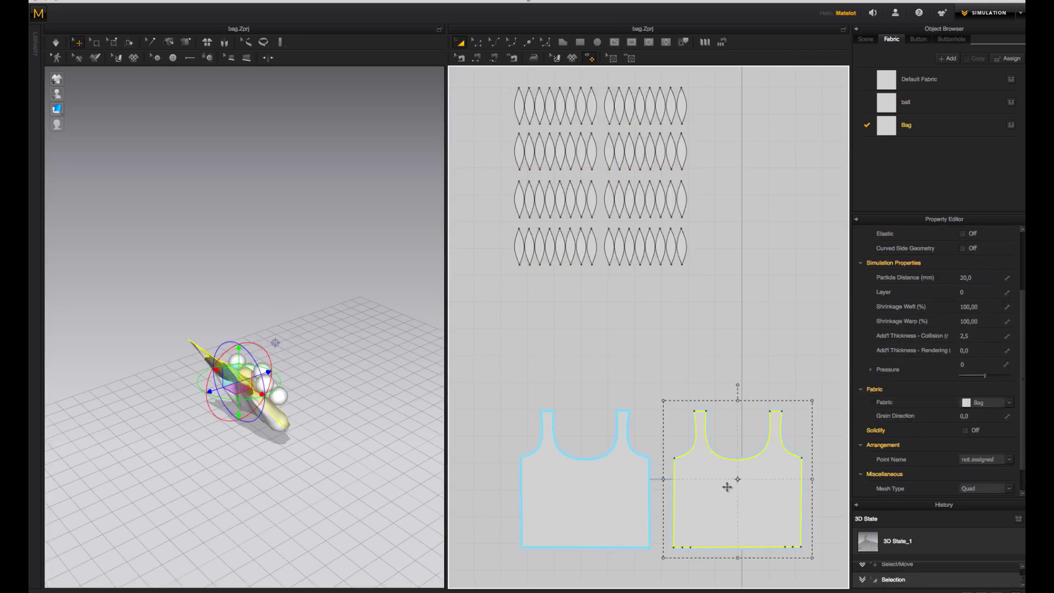
pyautogui.moveTo(273, 371); pyautogui.dragTo(296, 358)
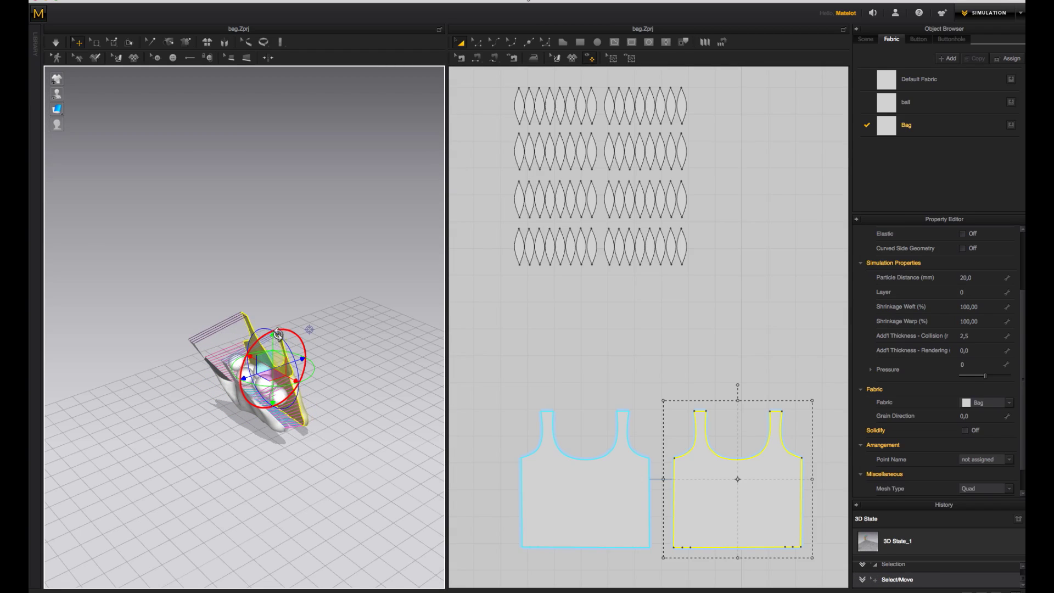
# Simulate the opened bag closing around the raised balls, stop the simulation, and undo it
pyautogui.press('space')
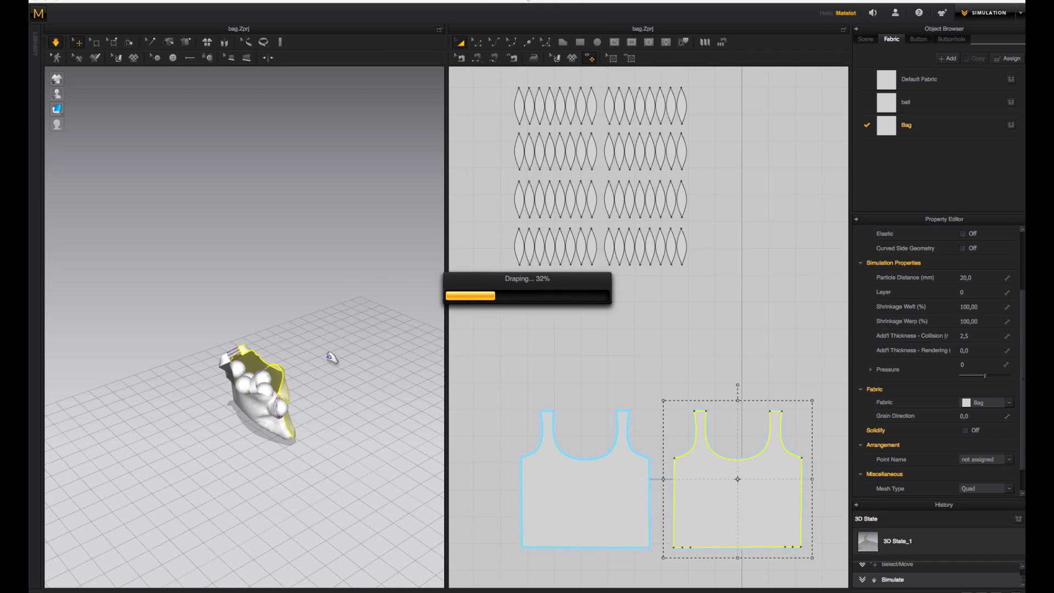
pyautogui.press('space')
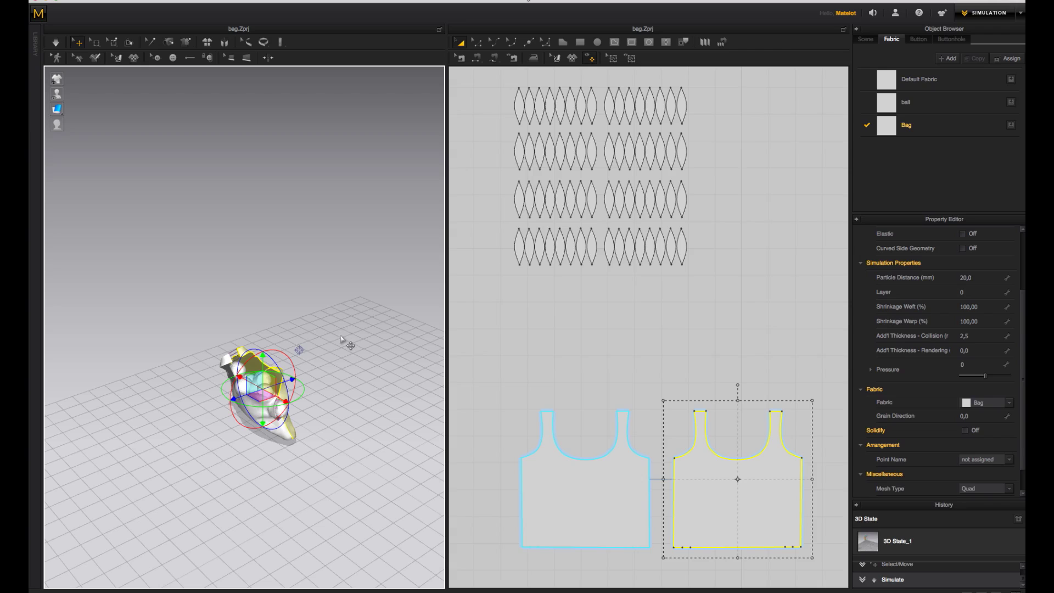
pyautogui.hotkey('ctrl', 'z')
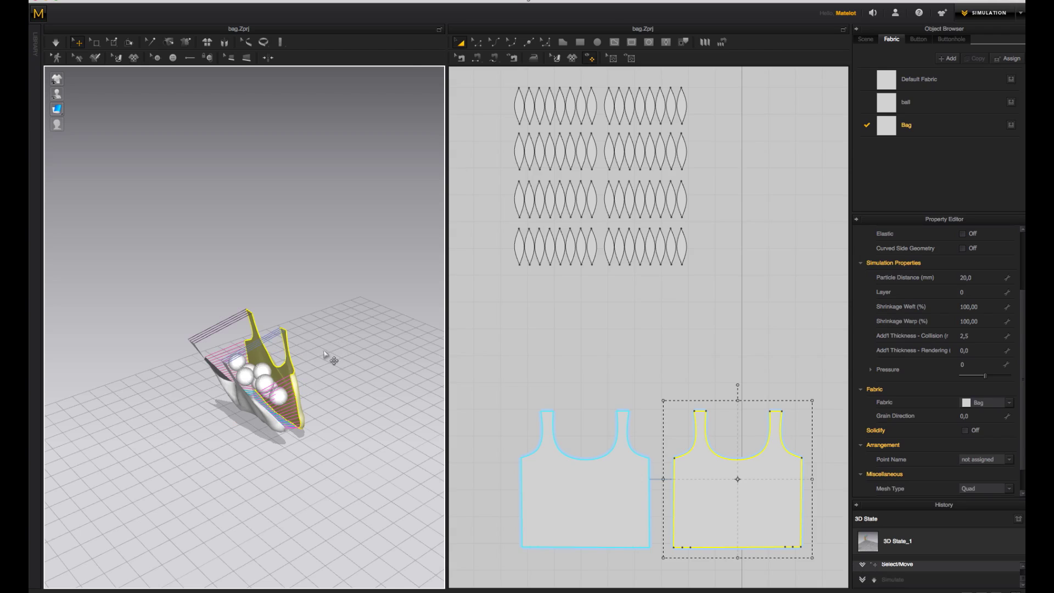
# Select all eight segments of the ball nearest the separated panel and move the ball inwards and upwards, between the panels
pyautogui.click(286, 402)
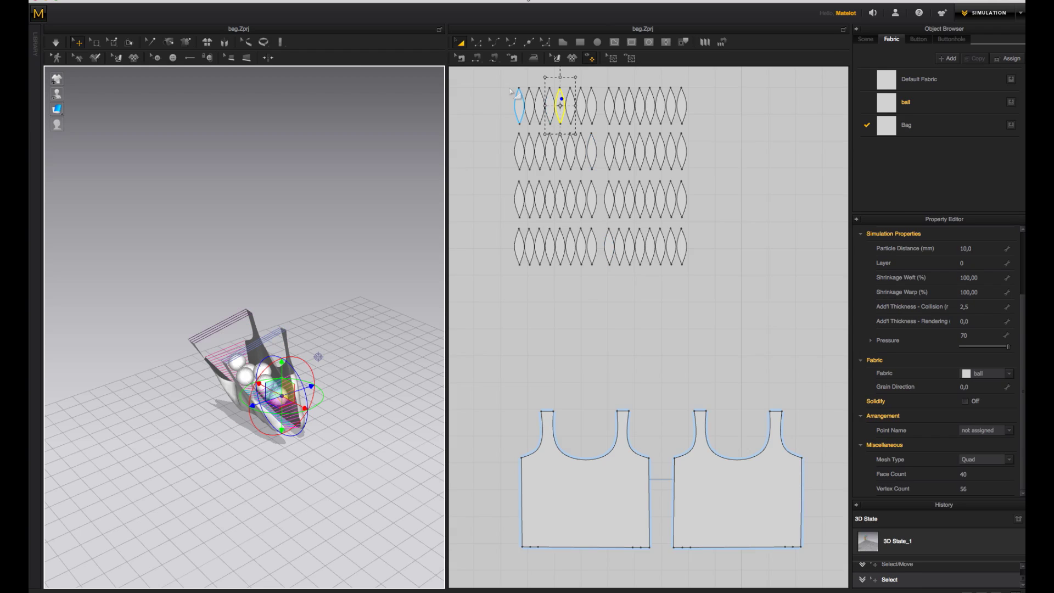
pyautogui.moveTo(505, 85); pyautogui.dragTo(589, 135)
pyautogui.moveTo(295, 407); pyautogui.dragTo(282, 399)
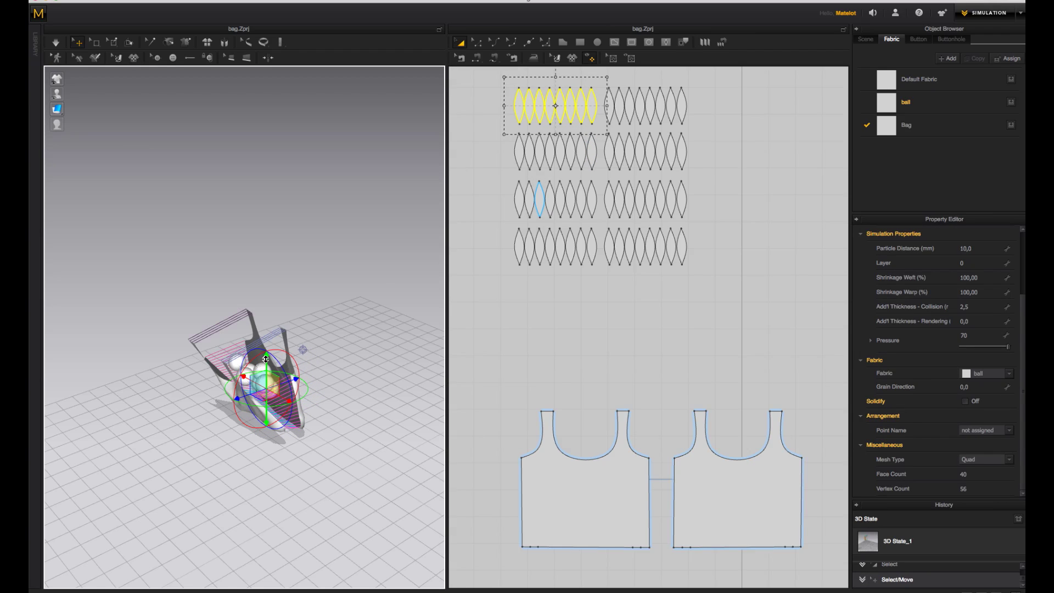
pyautogui.moveTo(267, 349); pyautogui.dragTo(266, 332)
# Simulate the bag and balls until they settle on the floor, and inspect the bag's opening up close
pyautogui.press('space')
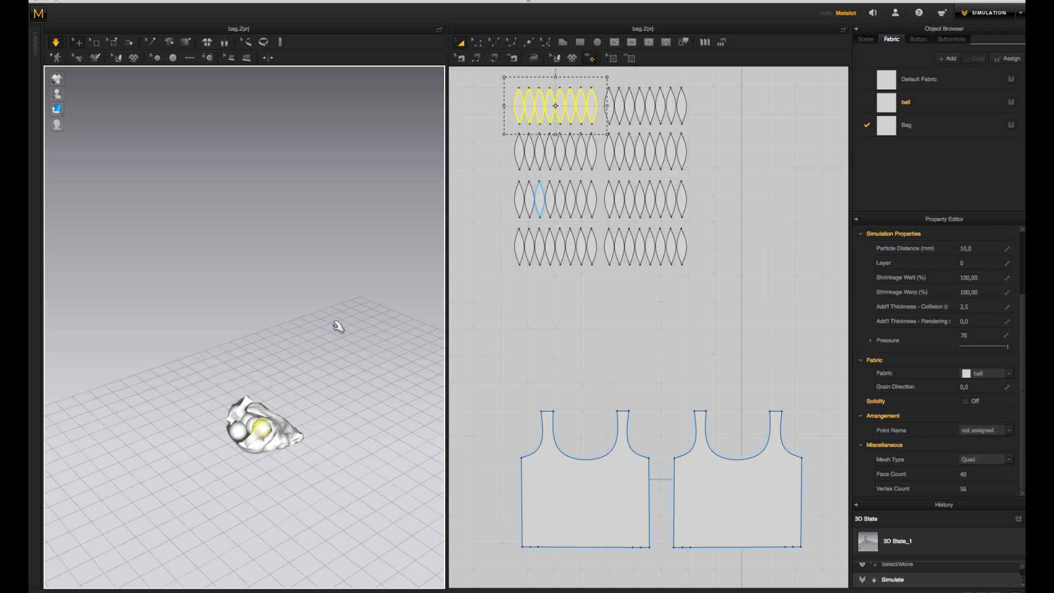
pyautogui.moveTo(334, 367); pyautogui.dragTo(352, 336, button='right')
pyautogui.moveTo(369, 282); pyautogui.dragTo(316, 291, button='right')
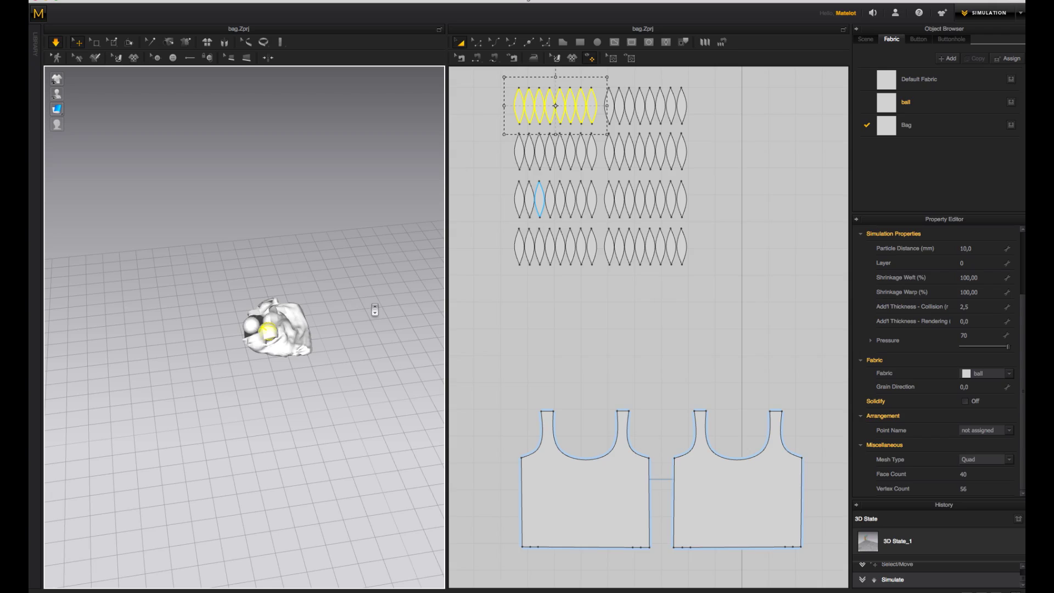
pyautogui.scroll(6, 369, 308)
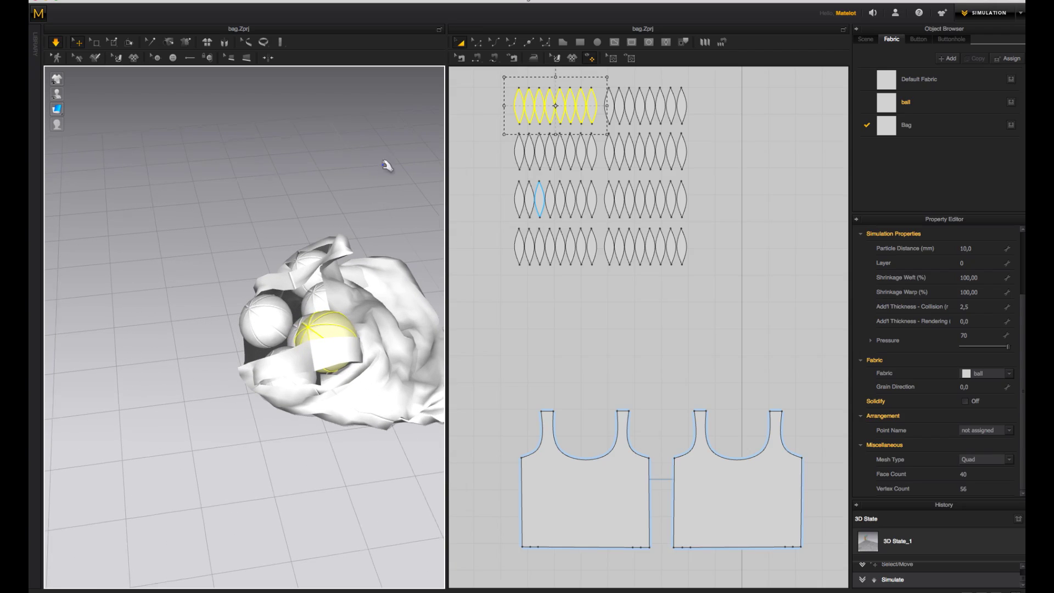
pyautogui.moveTo(365, 153); pyautogui.dragTo(288, 336, button='right')
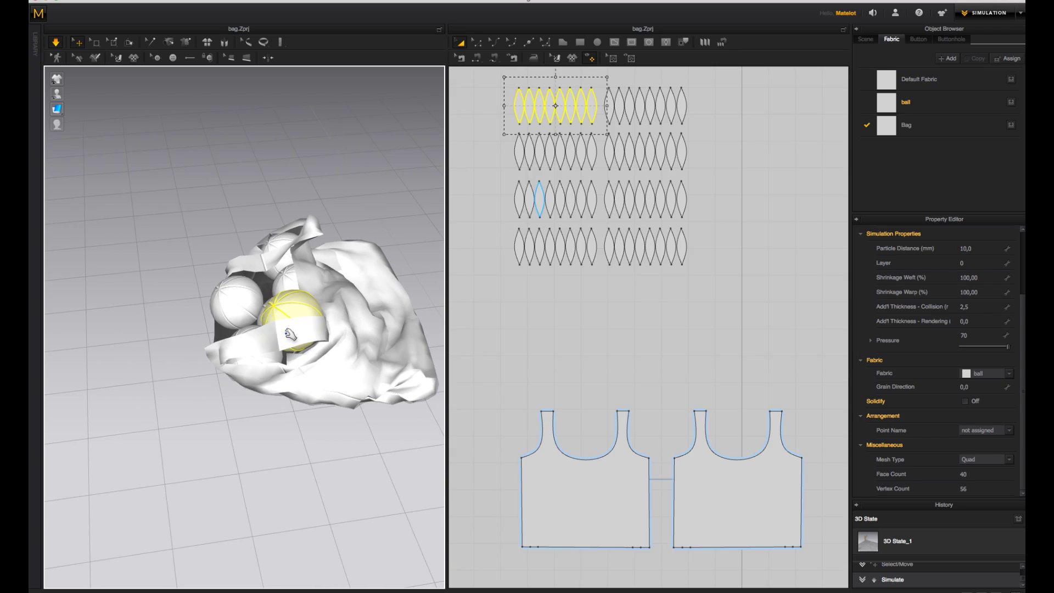
# Pull the upper panel's near strap outwards from the bag opening during the simulation, and check how the bag lies
pyautogui.click(276, 332)
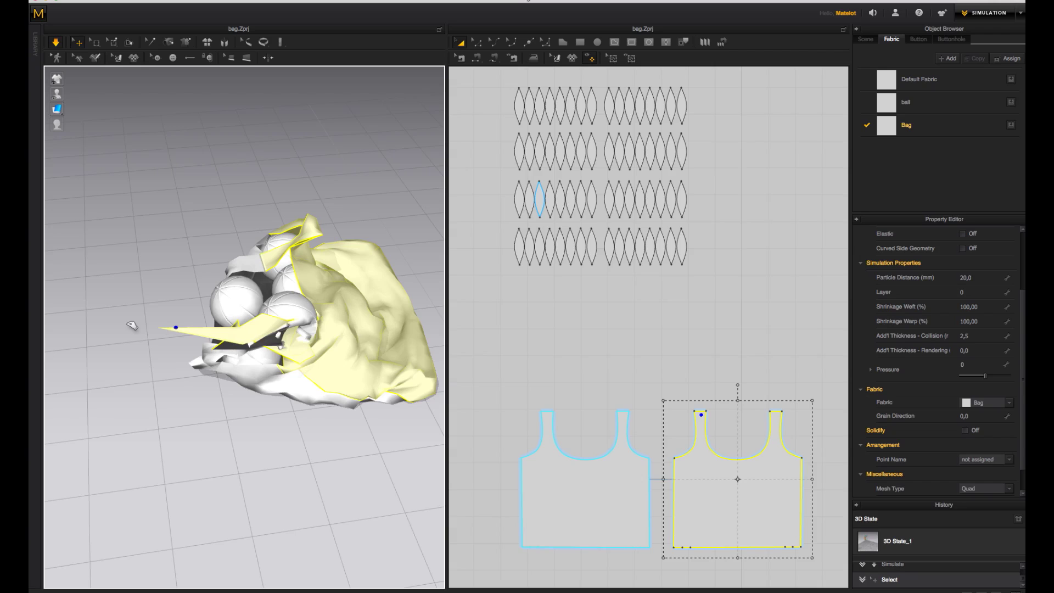
pyautogui.moveTo(131, 332); pyautogui.dragTo(130, 352)
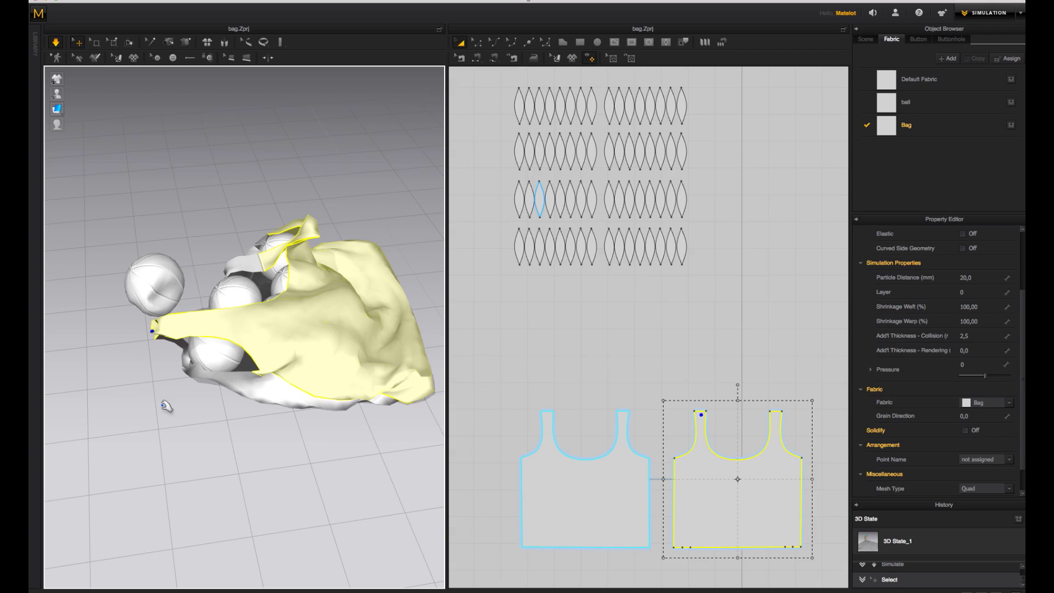
pyautogui.scroll(5, 176, 429)
pyautogui.moveTo(186, 431); pyautogui.dragTo(287, 298, button='right')
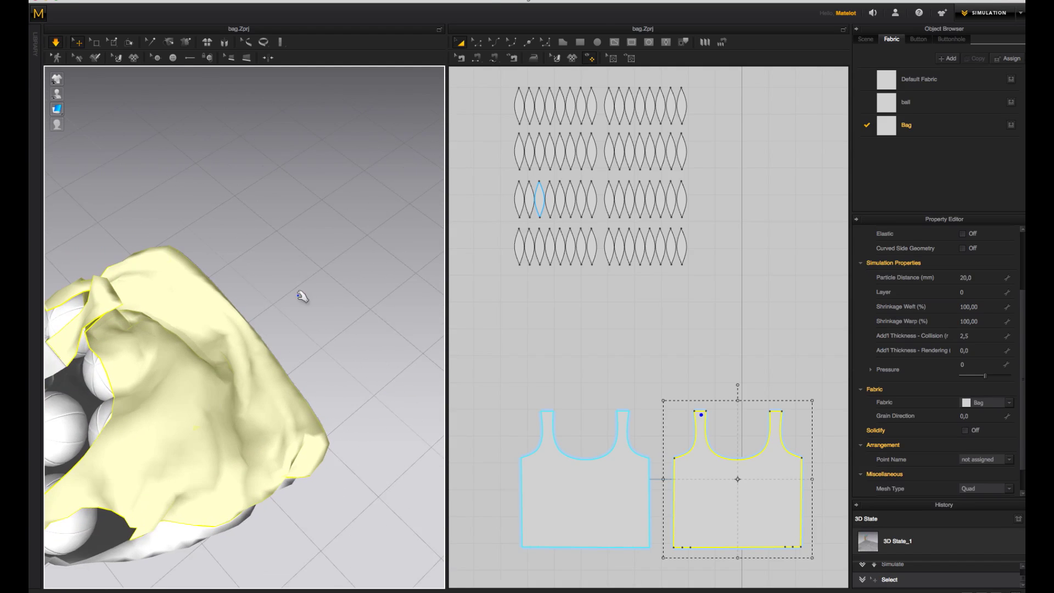
pyautogui.moveTo(370, 174); pyautogui.dragTo(440, 84, button='middle')
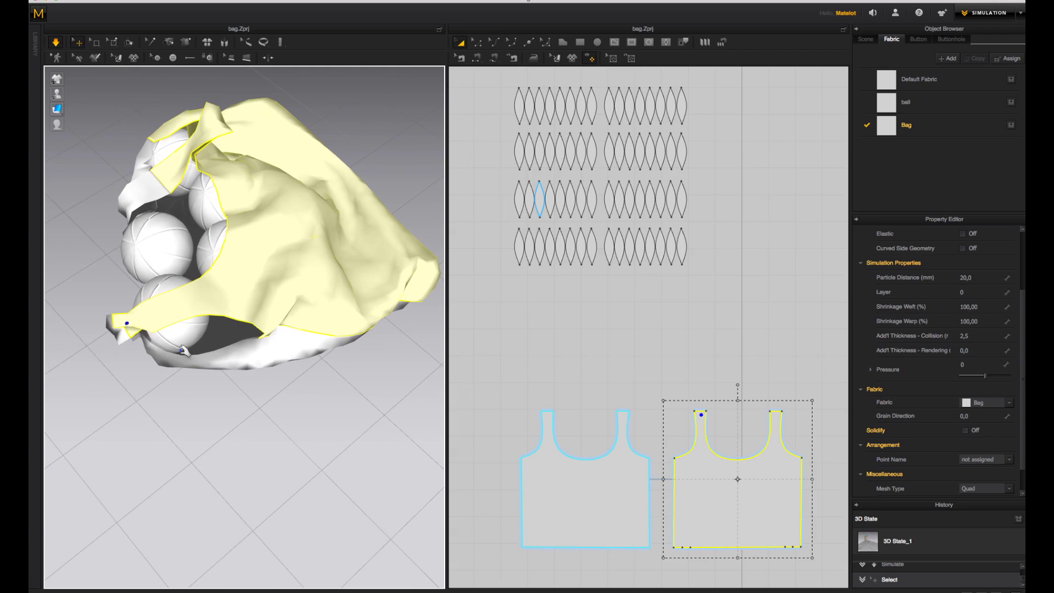
# Pull the upper panel's other strap outwards, away from the bag opening, while the simulation runs
pyautogui.click(329, 181)
pyautogui.moveTo(340, 187); pyautogui.dragTo(363, 333, button='right')
pyautogui.moveTo(329, 352); pyautogui.dragTo(161, 354)
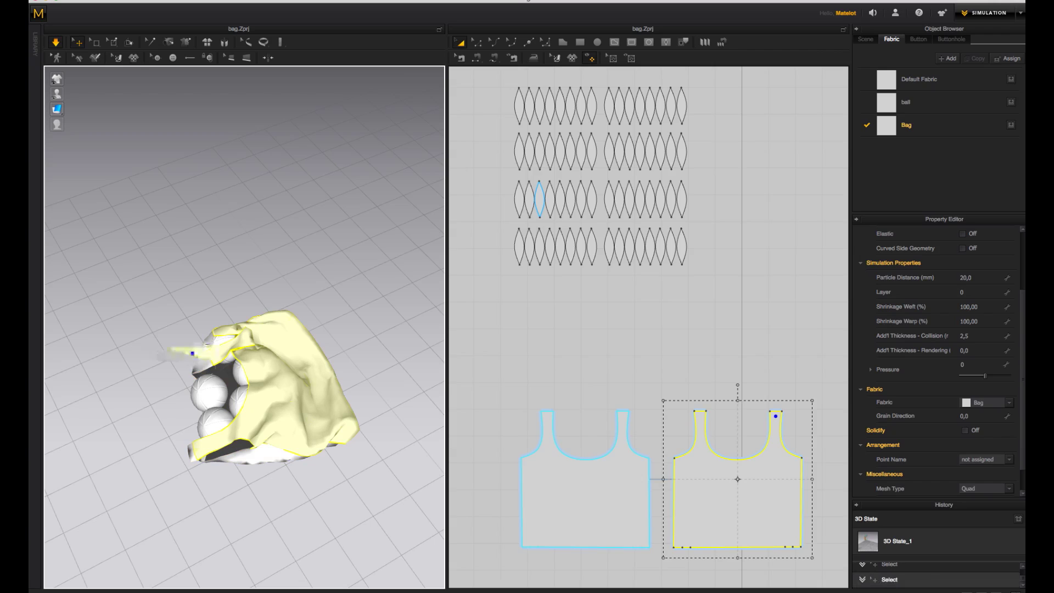
# Pull one of the lower panel's straps outwards from the bag opening while the simulation runs
pyautogui.click(198, 372)
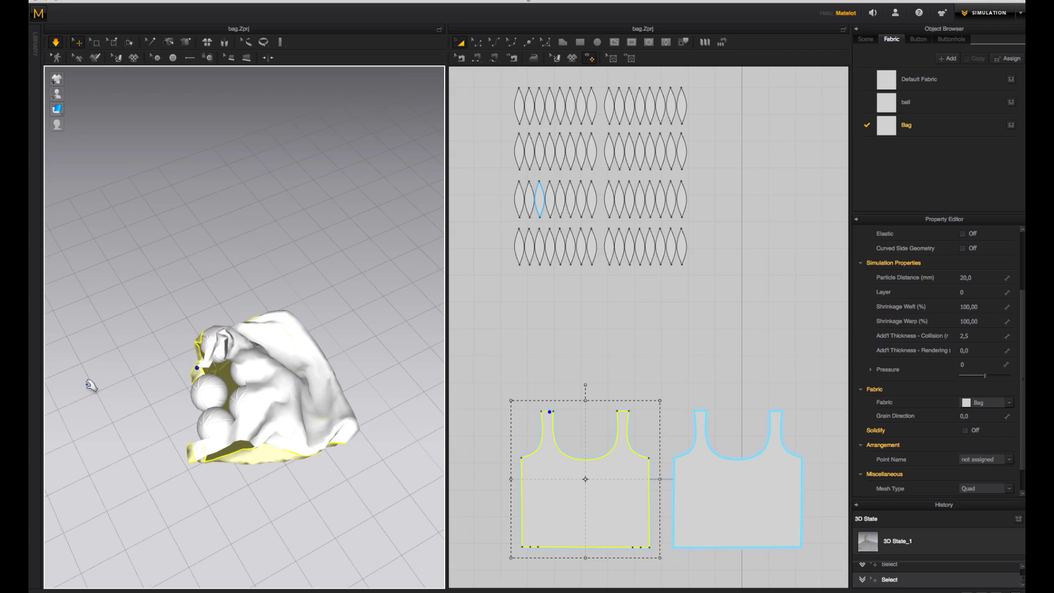
pyautogui.moveTo(279, 311); pyautogui.dragTo(77, 362)
pyautogui.click(266, 204)
# Set the particle distance of both bag panels to 10 mm and restart the simulation
pyautogui.moveTo(646, 560); pyautogui.dragTo(813, 560)
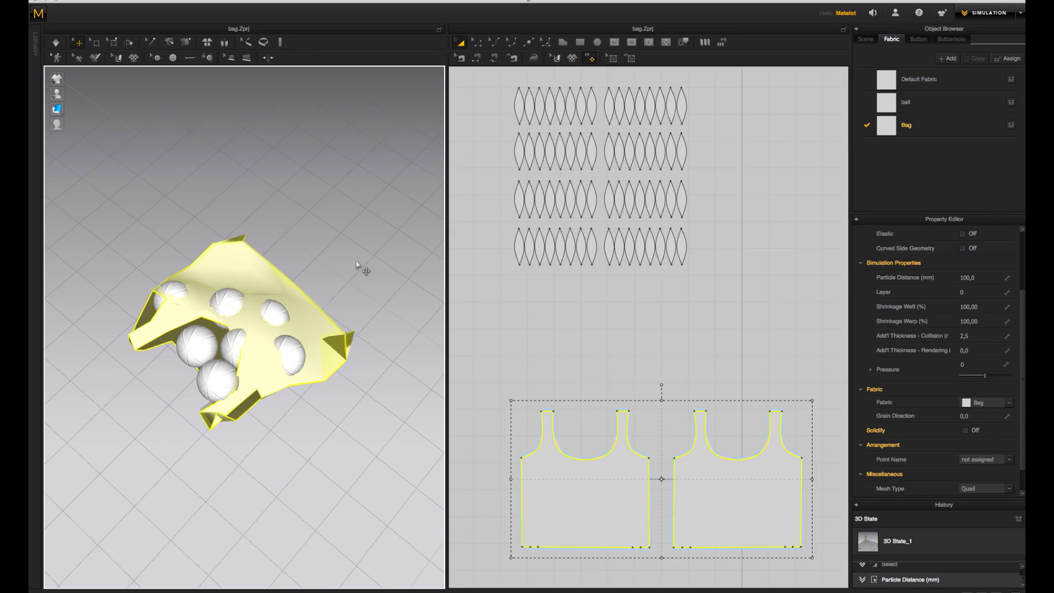
pyautogui.hotkey('ctrl', 'z')
pyautogui.moveTo(369, 297); pyautogui.dragTo(349, 211, button='right')
pyautogui.moveTo(914, 283); pyautogui.dragTo(393, 213)
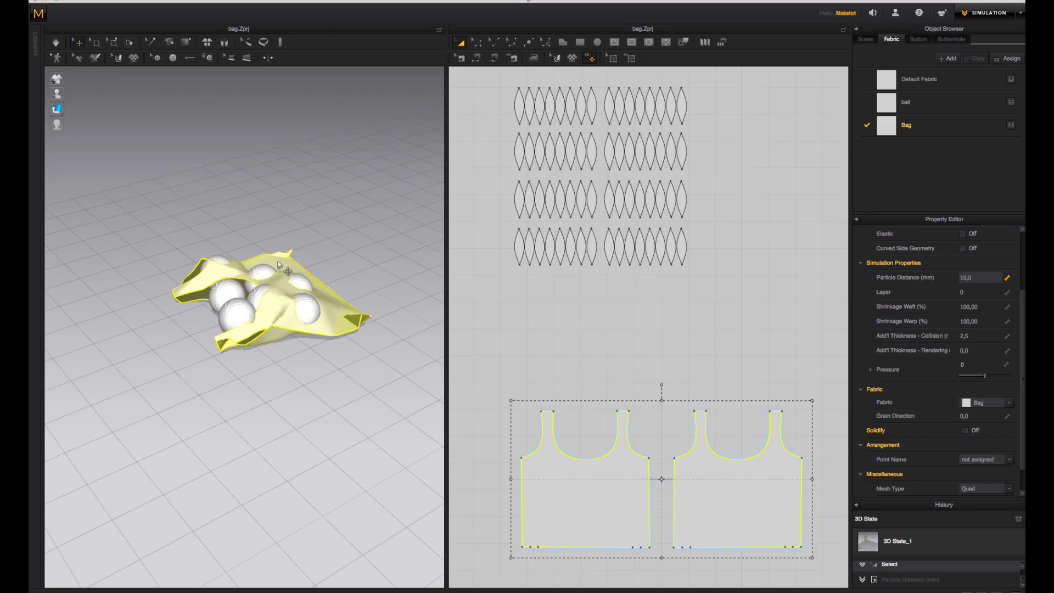
pyautogui.rightClick(341, 217)
pyautogui.click(400, 327)
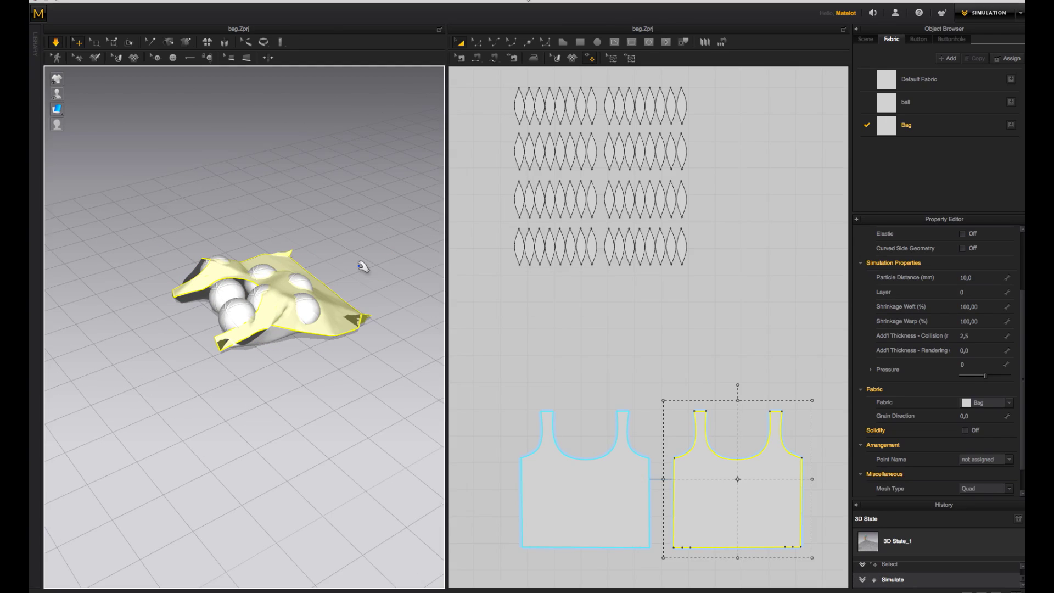
# Spread the bag during the simulation by pulling both lower-panel straps and the upper panel's closed-end corner outwards
pyautogui.moveTo(164, 299); pyautogui.dragTo(213, 349)
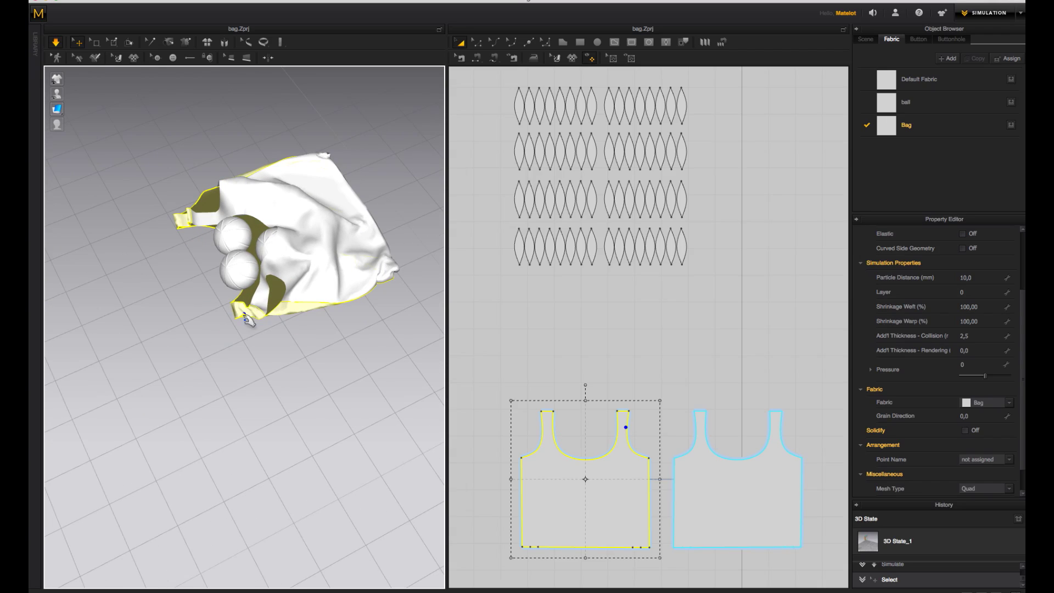
pyautogui.moveTo(160, 220); pyautogui.dragTo(88, 265)
pyautogui.moveTo(88, 265); pyautogui.dragTo(159, 317, button='right')
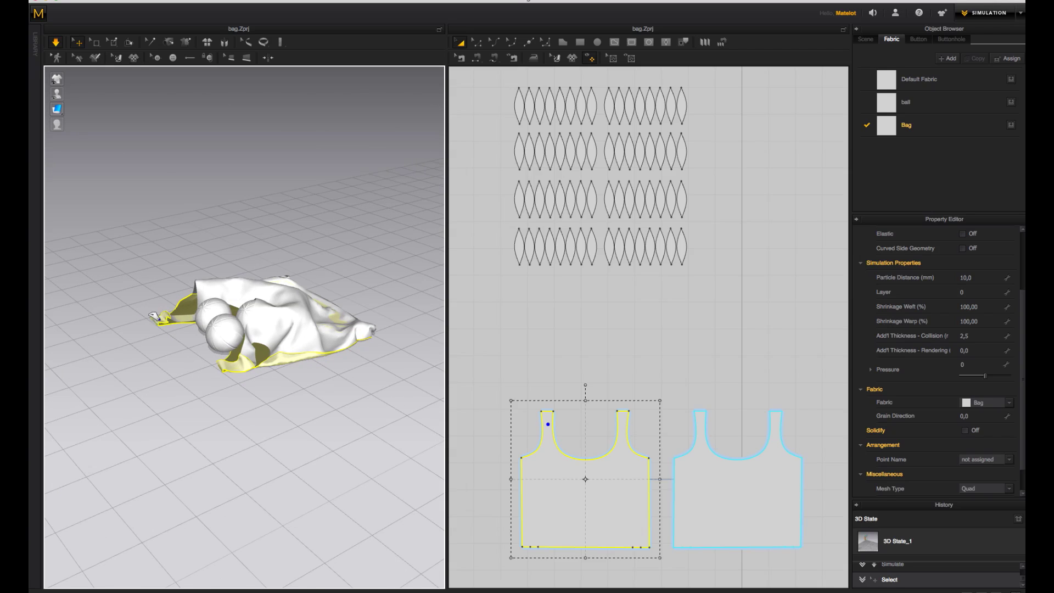
pyautogui.moveTo(90, 322); pyautogui.dragTo(350, 249, button='right')
pyautogui.click(390, 346)
pyautogui.moveTo(363, 310); pyautogui.dragTo(378, 282, button='right')
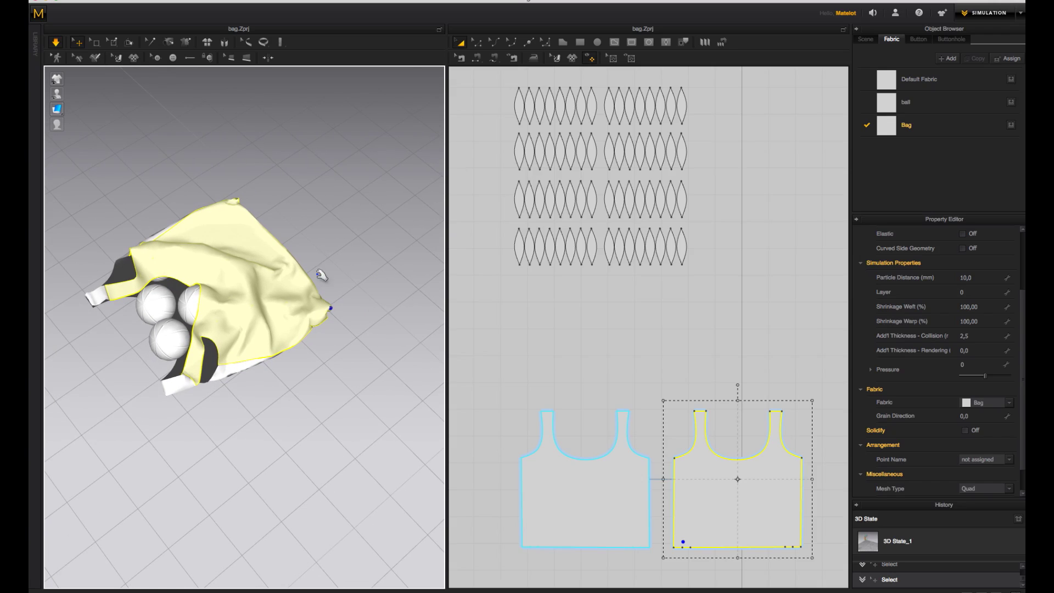
# Select all eight segments of the ball nearest the far strap at the bag opening and pause the simulation
pyautogui.moveTo(163, 284); pyautogui.dragTo(203, 307, button='right')
pyautogui.click(616, 198)
pyautogui.moveTo(600, 172); pyautogui.dragTo(698, 226)
pyautogui.moveTo(330, 263); pyautogui.dragTo(324, 285, button='right')
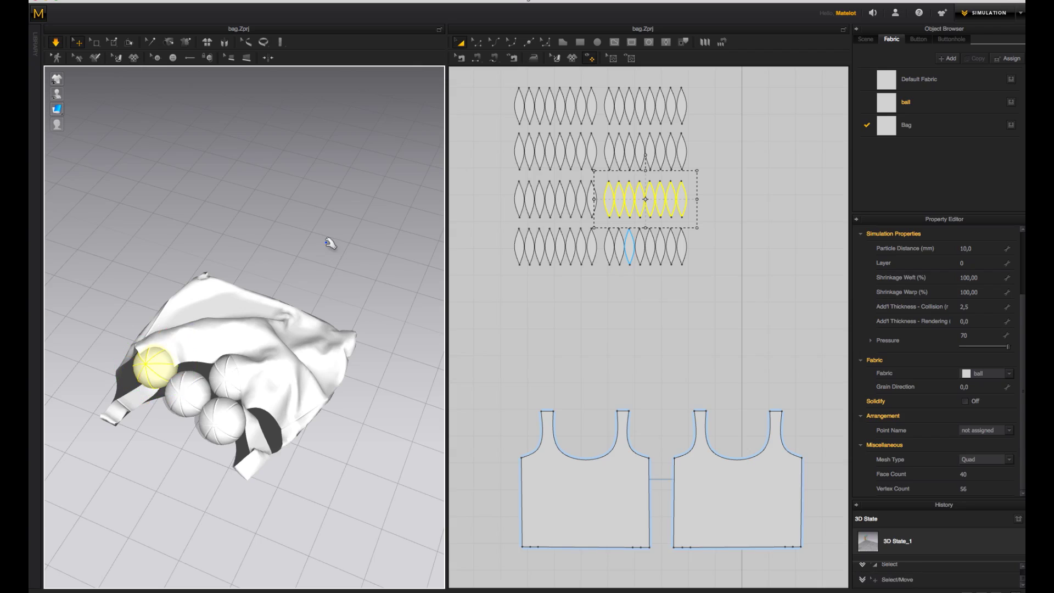
pyautogui.press('space')
# Select the ball made from the first eight segments in the top row and place it inside the bag
pyautogui.click(110, 312)
pyautogui.moveTo(137, 400); pyautogui.dragTo(401, 228, button='right')
pyautogui.press('space')
pyautogui.moveTo(362, 172); pyautogui.dragTo(196, 259, button='right')
pyautogui.click(235, 370)
pyautogui.moveTo(235, 371); pyautogui.dragTo(337, 313, button='right')
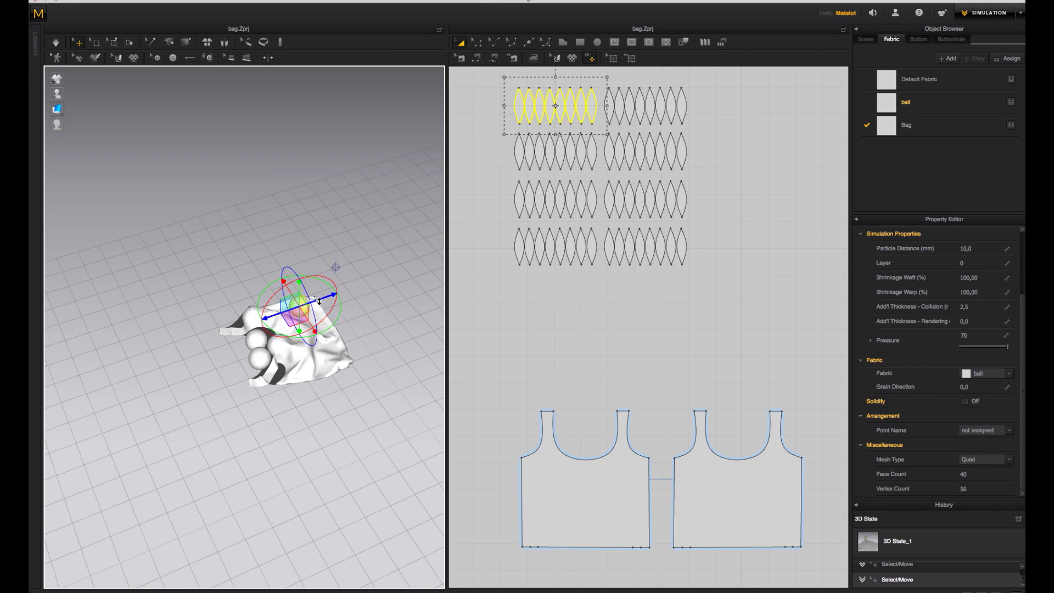
pyautogui.click(324, 335)
# Simulate the bag and balls until they settle on the floor, stop the simulation and clear the selection
pyautogui.press('space')
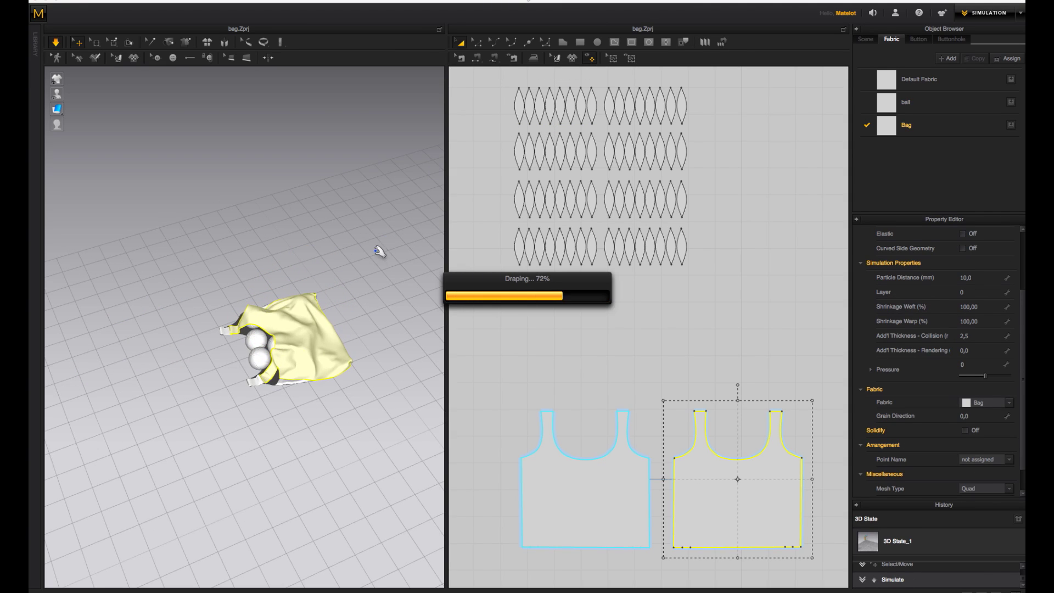
pyautogui.moveTo(365, 266); pyautogui.dragTo(362, 263, button='right')
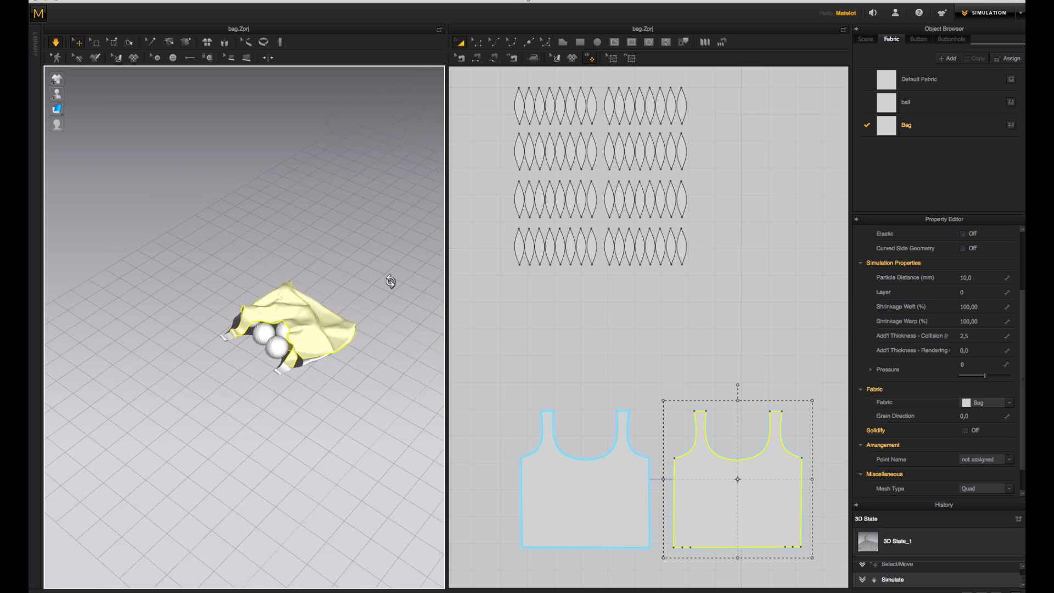
pyautogui.scroll(3, 369, 241)
pyautogui.press('space')
pyautogui.click(372, 214)
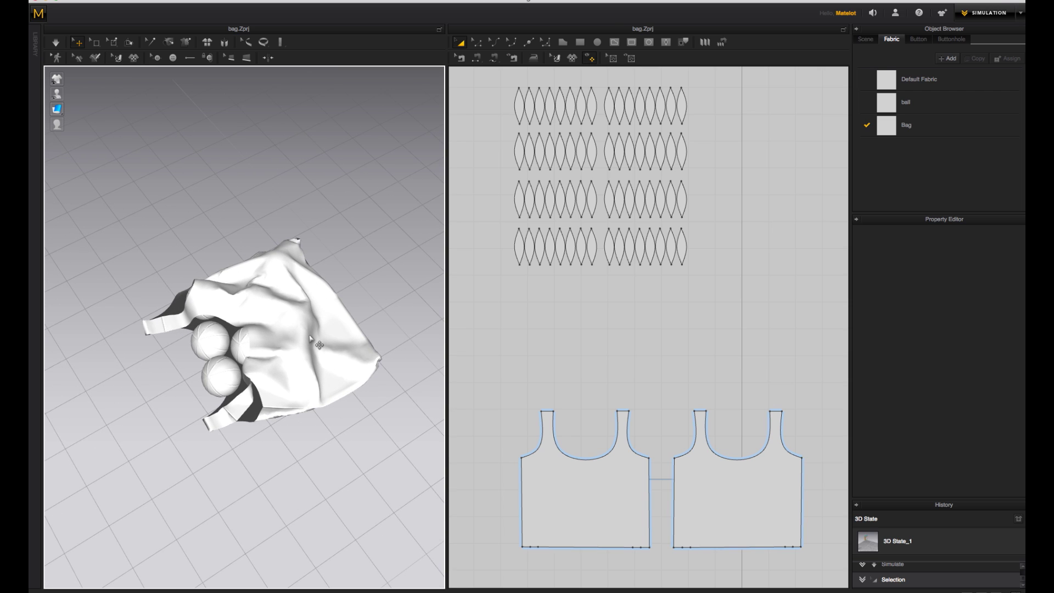
pyautogui.moveTo(379, 278); pyautogui.dragTo(473, 252, button='right')
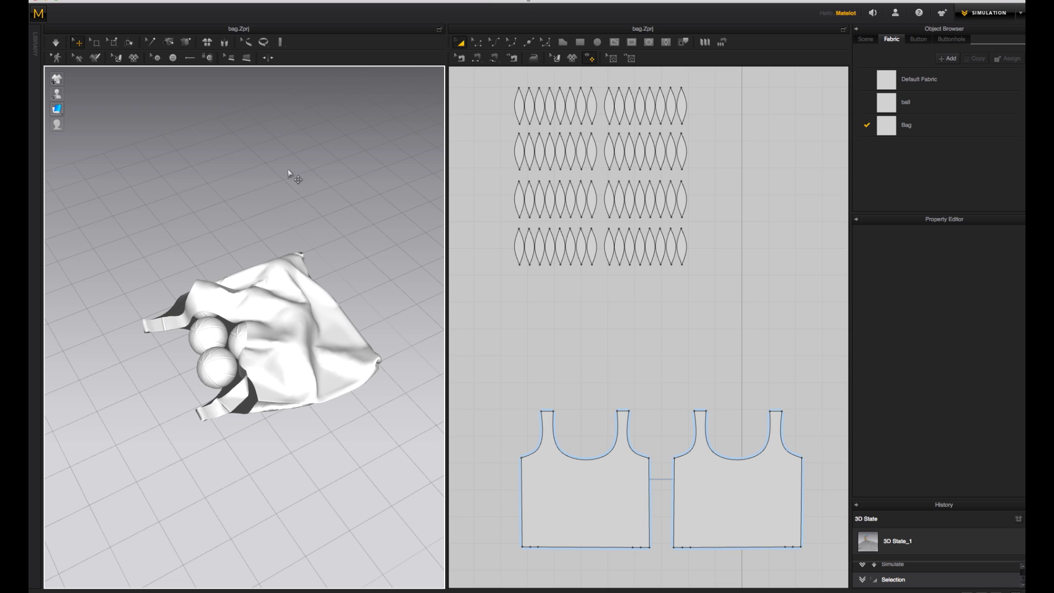
# Move both bag panels up in the 2D layout to sit just below the rows of ball segments
pyautogui.keyDown('alt'); pyautogui.moveTo(591, 345); pyautogui.dragTo(488, 501, button='right'); pyautogui.keyUp('alt')
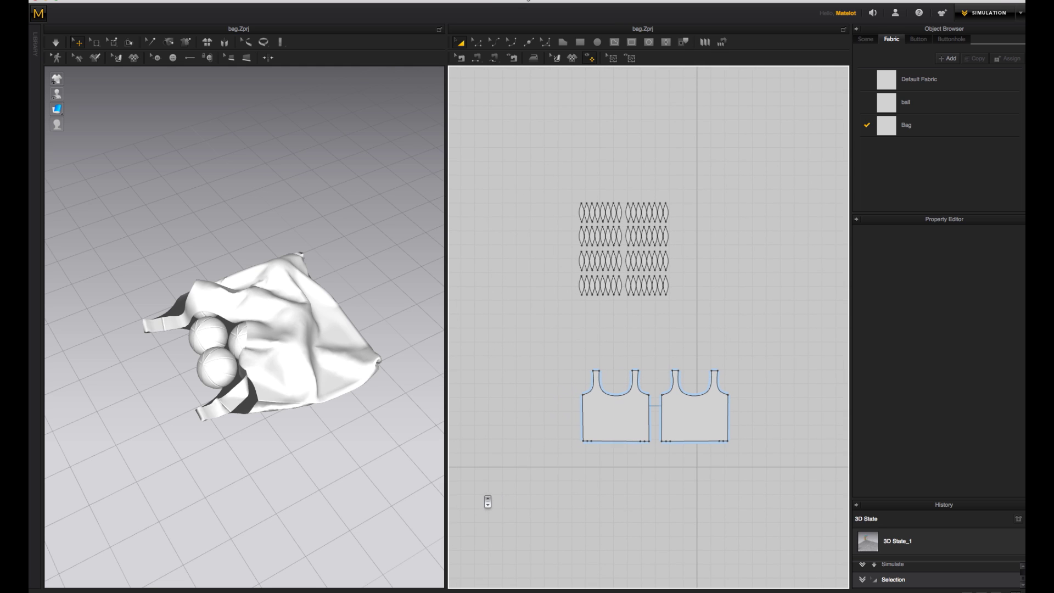
pyautogui.click(614, 62)
pyautogui.click(461, 42)
pyautogui.moveTo(738, 449); pyautogui.dragTo(738, 449)
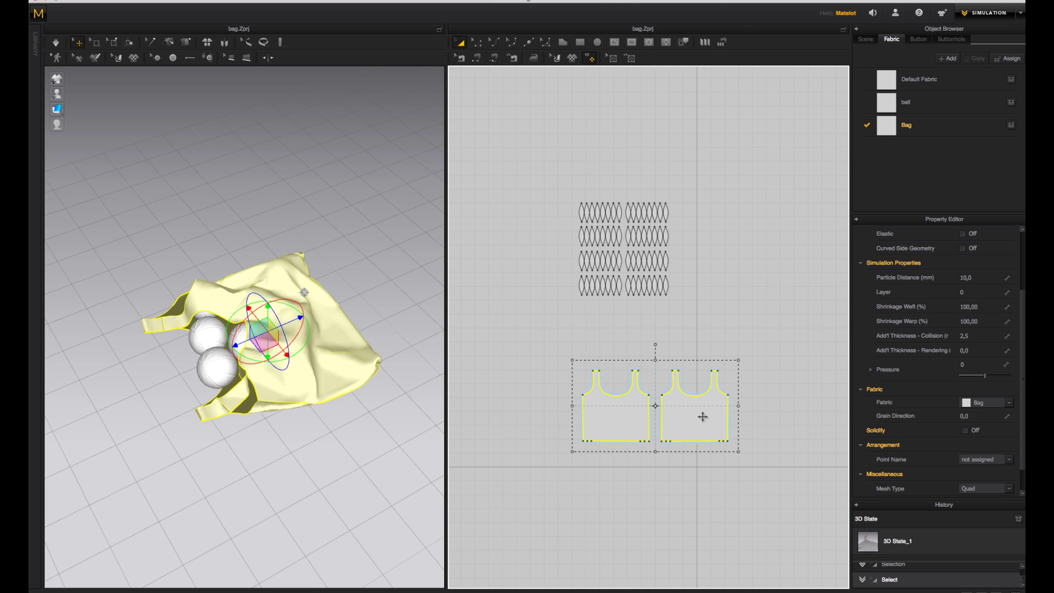
pyautogui.moveTo(700, 416); pyautogui.dragTo(691, 348)
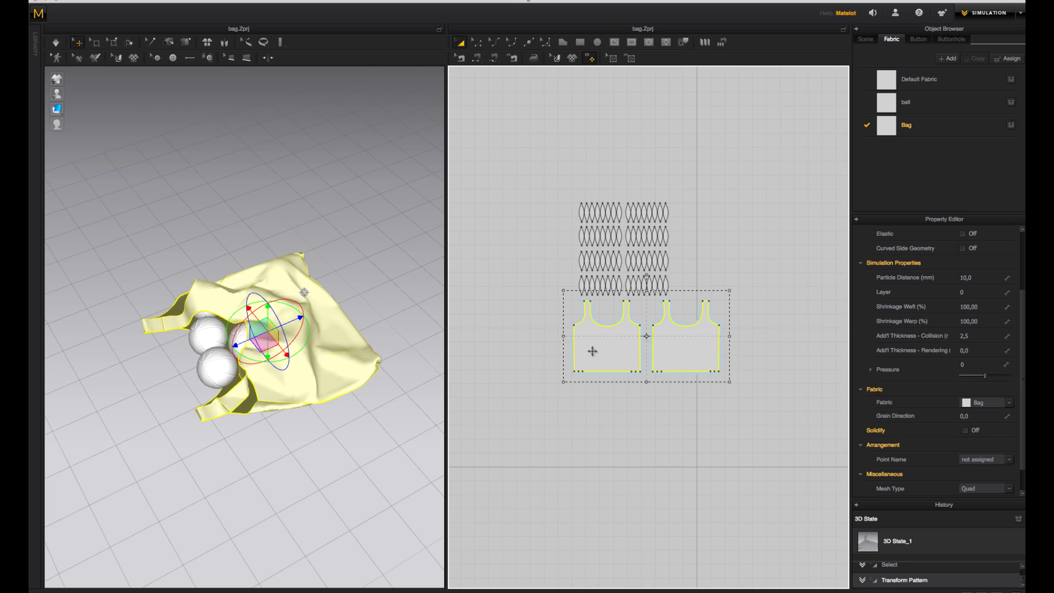
pyautogui.click(496, 296)
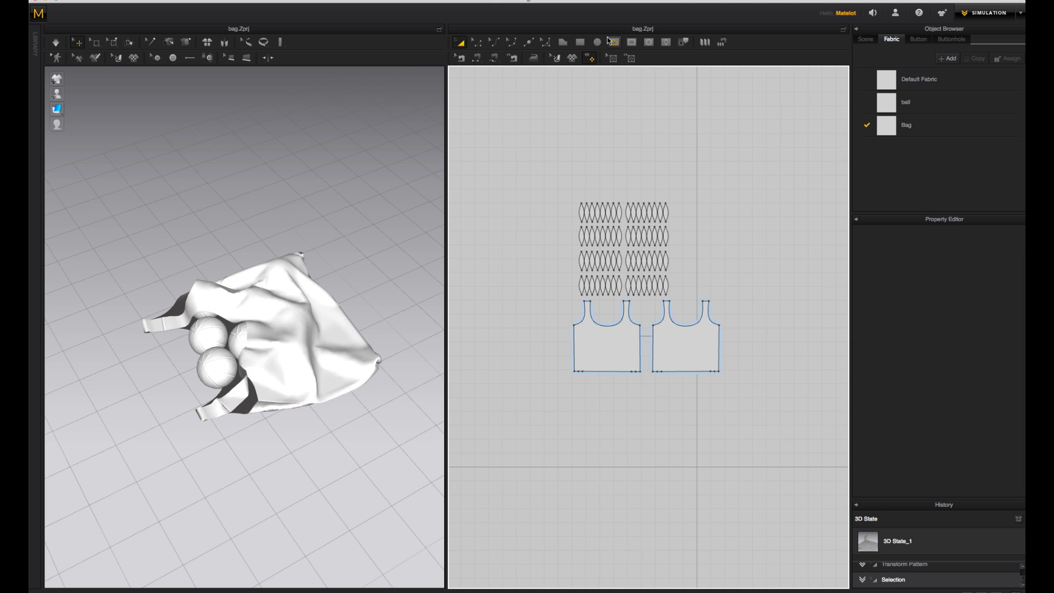
# Frame all patterns within the UV square using the UV editing tool and save the project
pyautogui.click(611, 58)
pyautogui.click(151, 1)
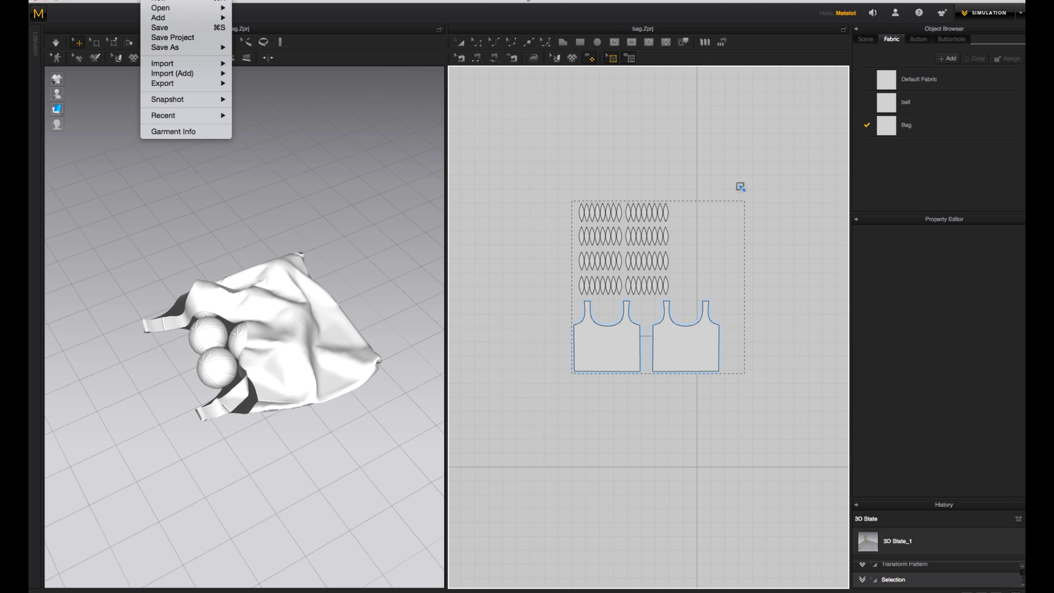
pyautogui.click(182, 38)
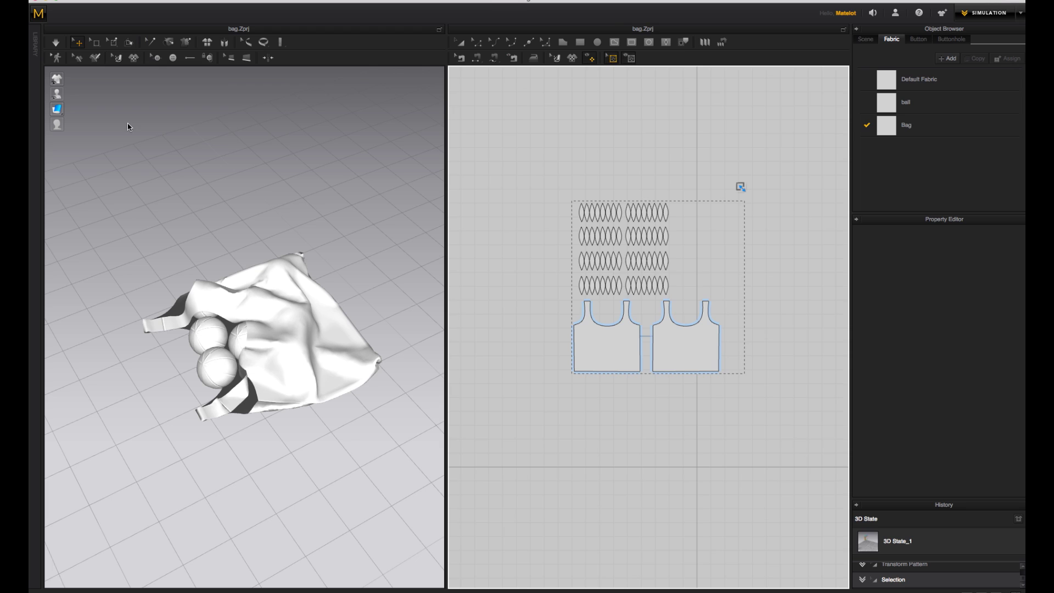
# Start an OBJ export of the scene with the file name bag2
pyautogui.click(153, 1)
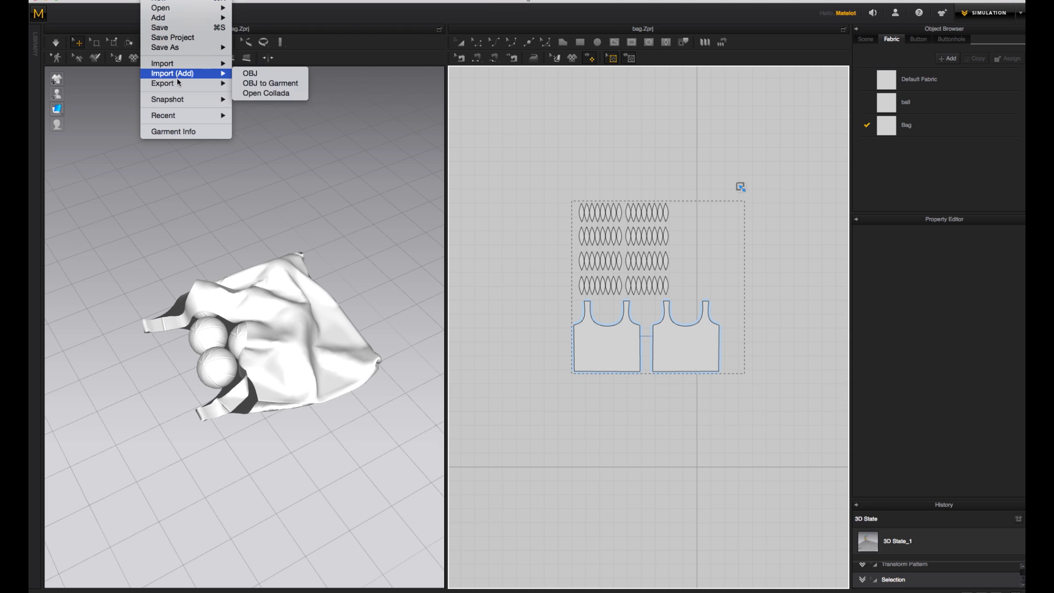
pyautogui.moveTo(177, 84)
pyautogui.click(255, 84)
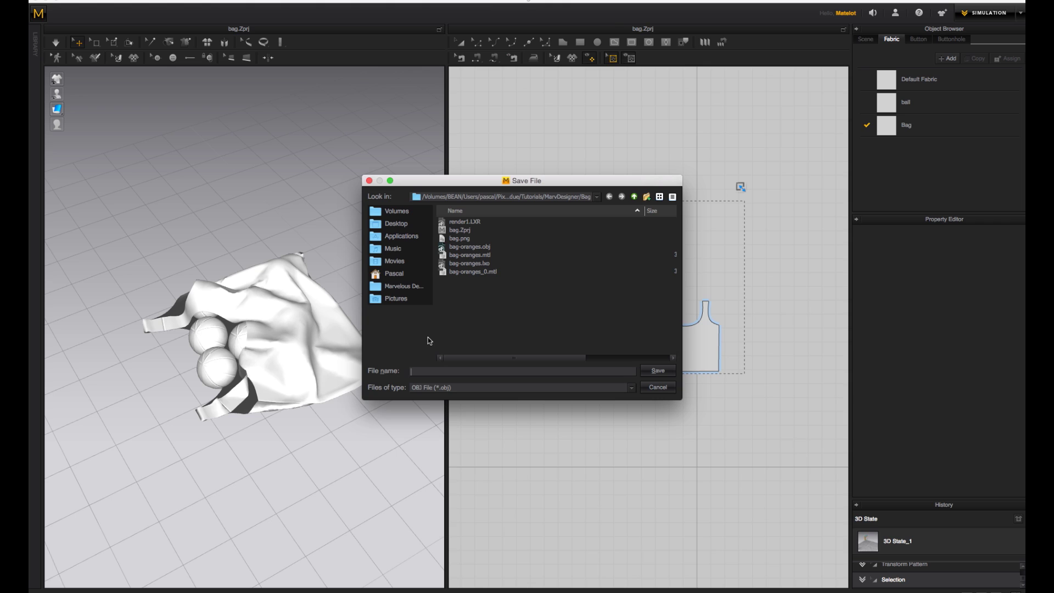
pyautogui.write('bag')
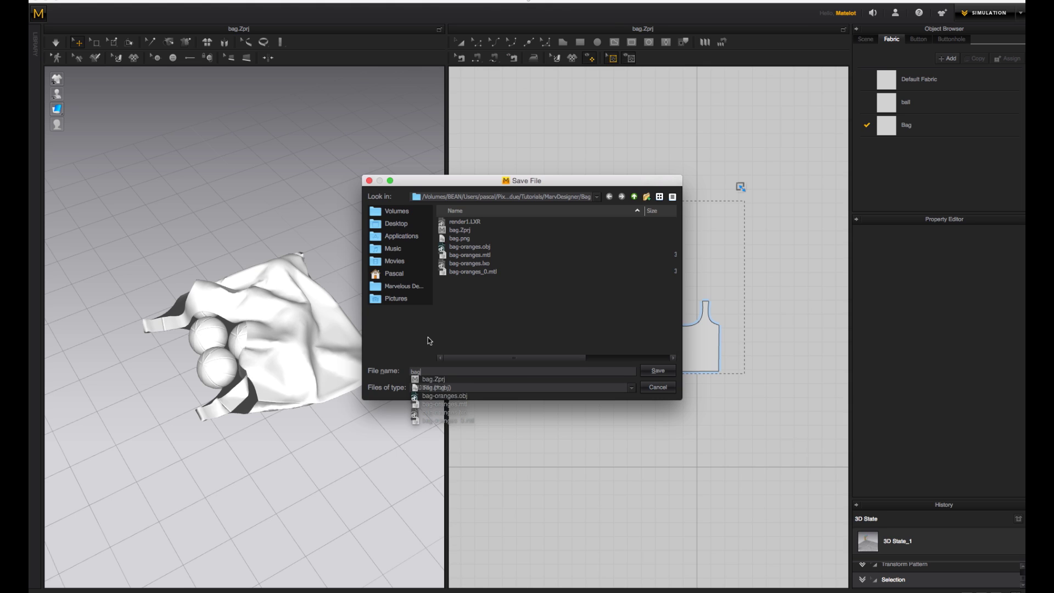
pyautogui.write('2')
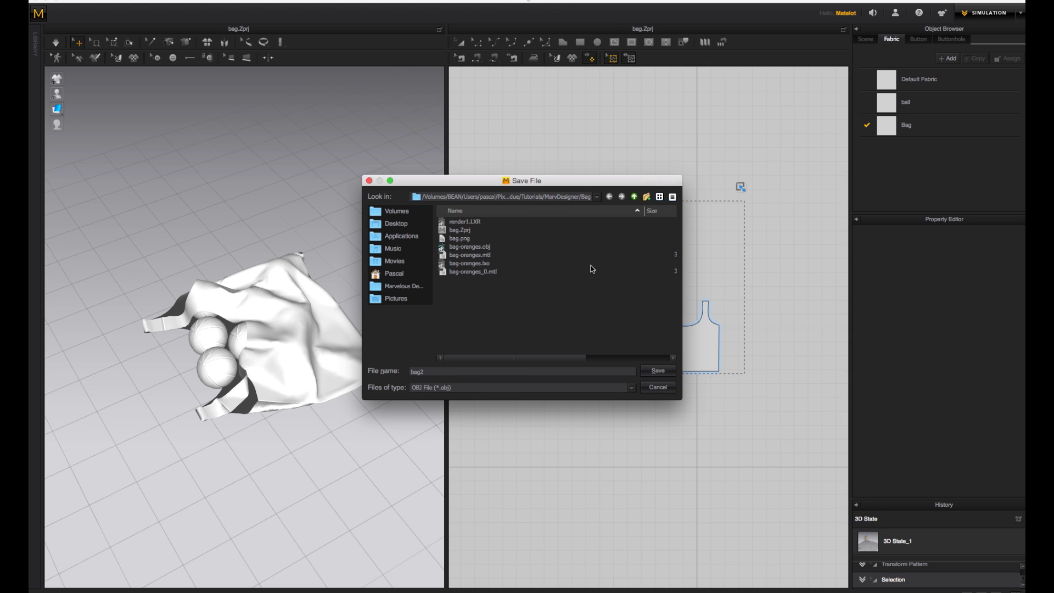
pyautogui.click(658, 371)
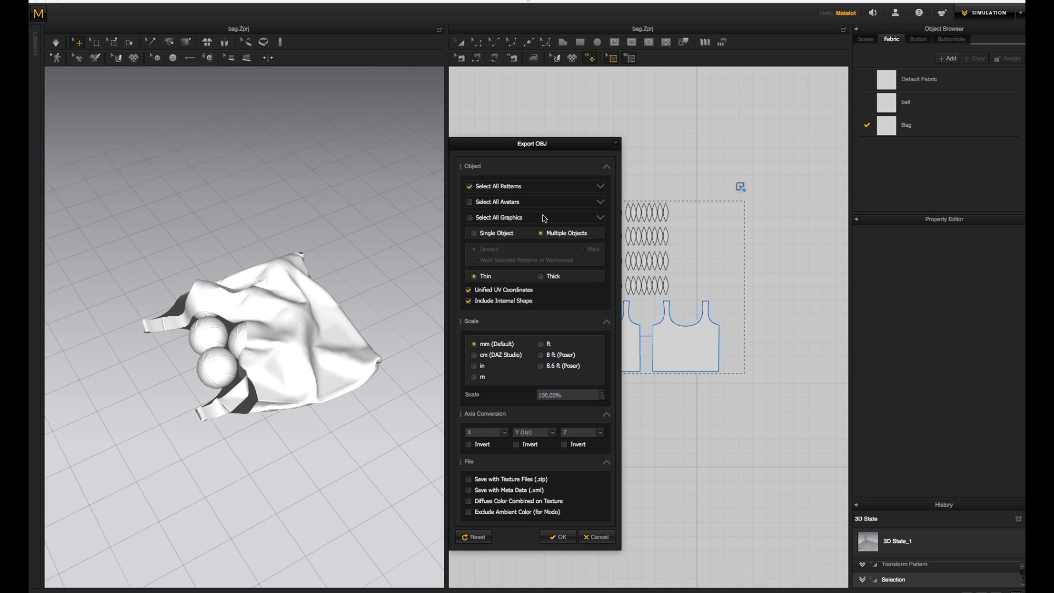
# Set the OBJ export to a single, welded object and run the export
pyautogui.click(475, 235)
pyautogui.click(581, 249)
pyautogui.click(562, 538)
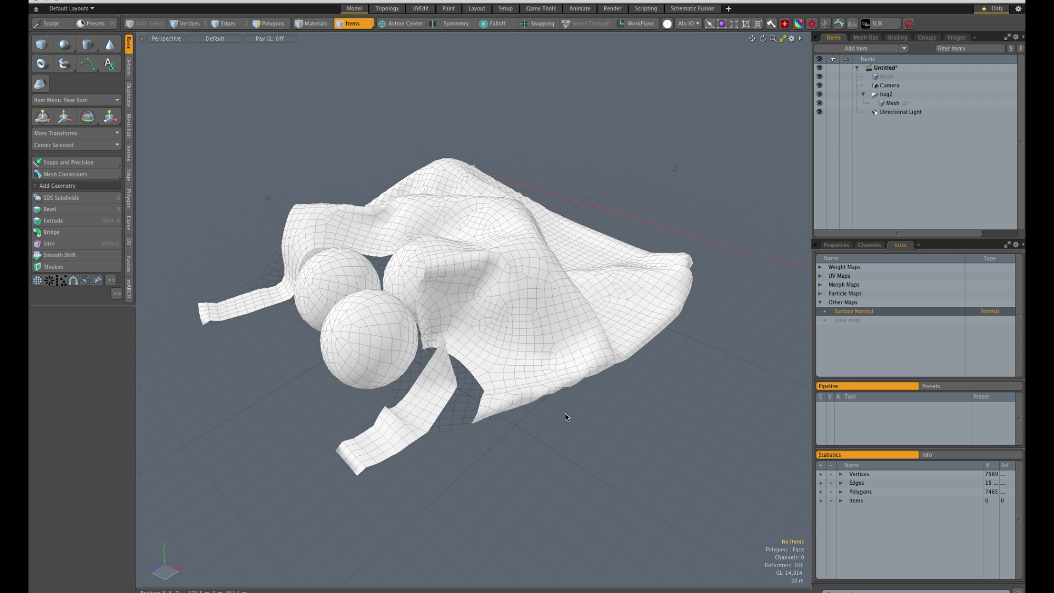
# Switch to Modo and delete the Surface Normal vertex map from the imported bag2 mesh
pyautogui.keyDown('alt'); pyautogui.moveTo(552, 434); pyautogui.dragTo(575, 434); pyautogui.keyUp('alt')
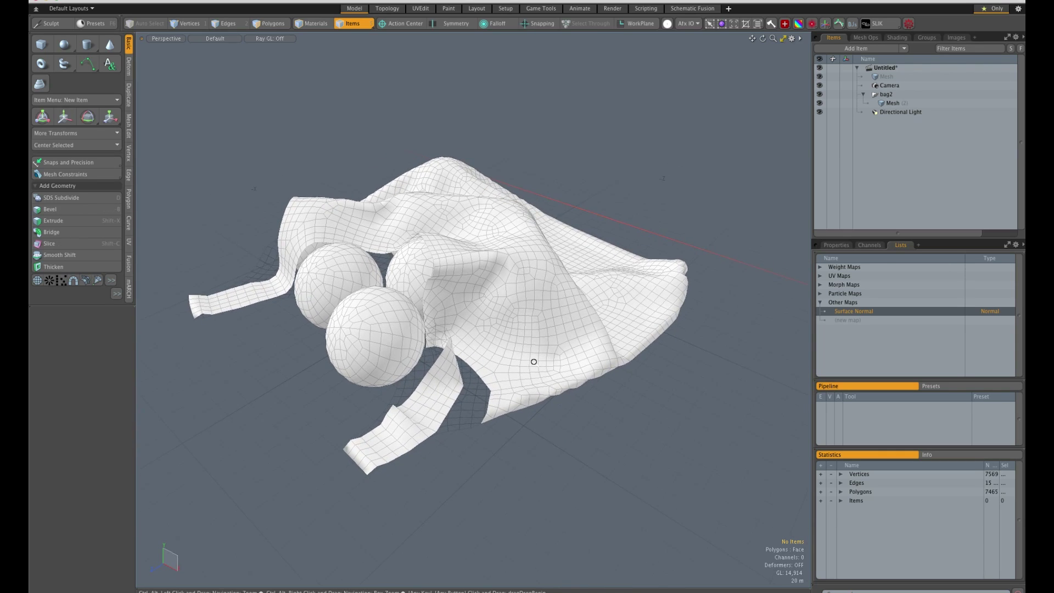
pyautogui.scroll(5, 560, 370)
pyautogui.keyDown('alt'); pyautogui.keyDown('shift'); pyautogui.moveTo(604, 298); pyautogui.dragTo(619, 298); pyautogui.keyUp('shift'); pyautogui.keyUp('alt')
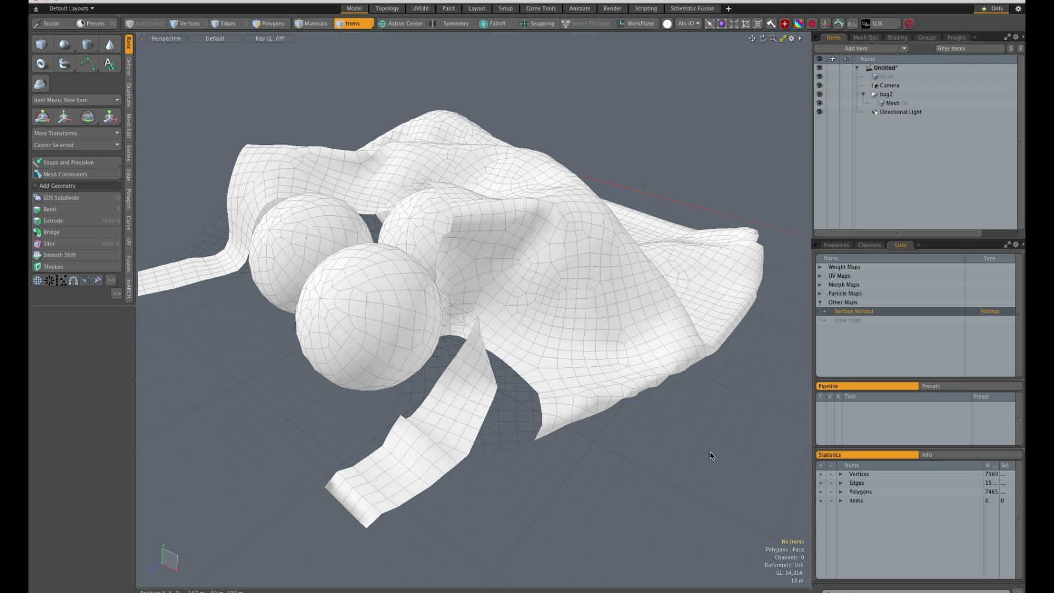
pyautogui.rightClick(882, 310)
pyautogui.click(882, 325)
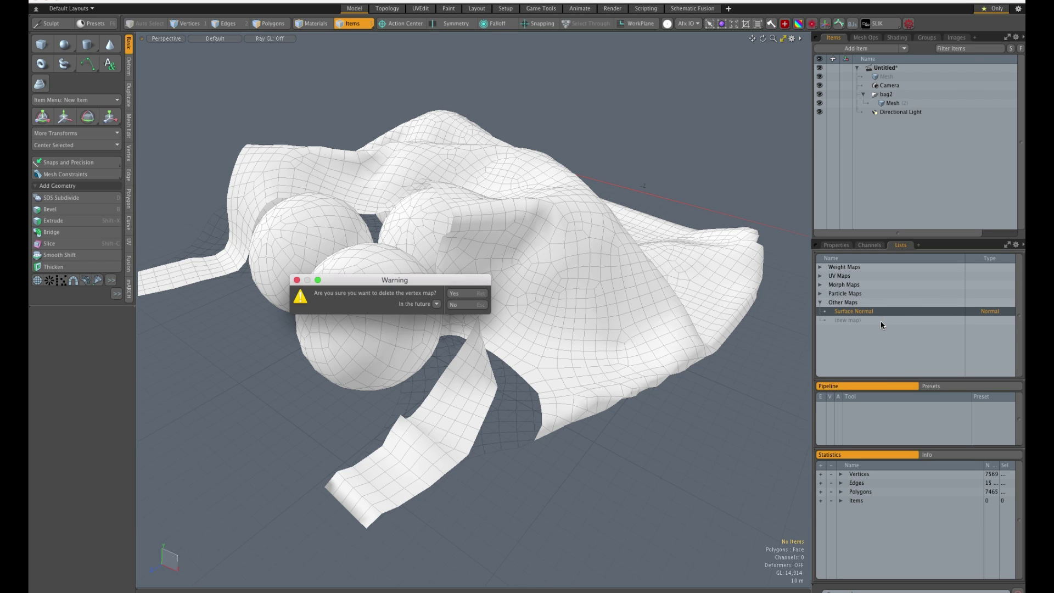
pyautogui.click(463, 294)
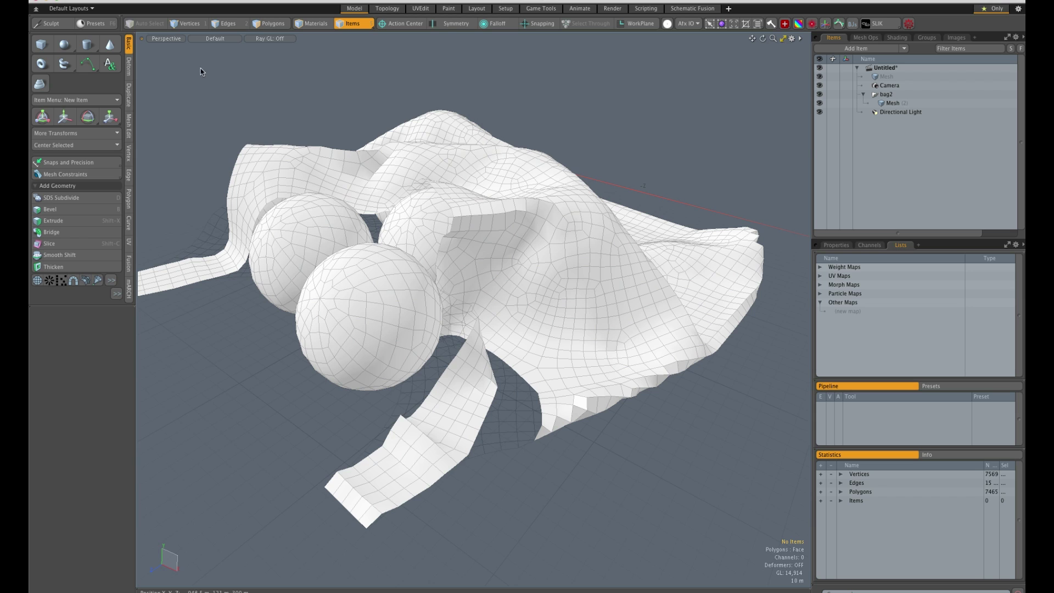
# Turn on Catmull-Clark subdivision for the bag mesh and check the smoothed shape
pyautogui.press('ctrl')
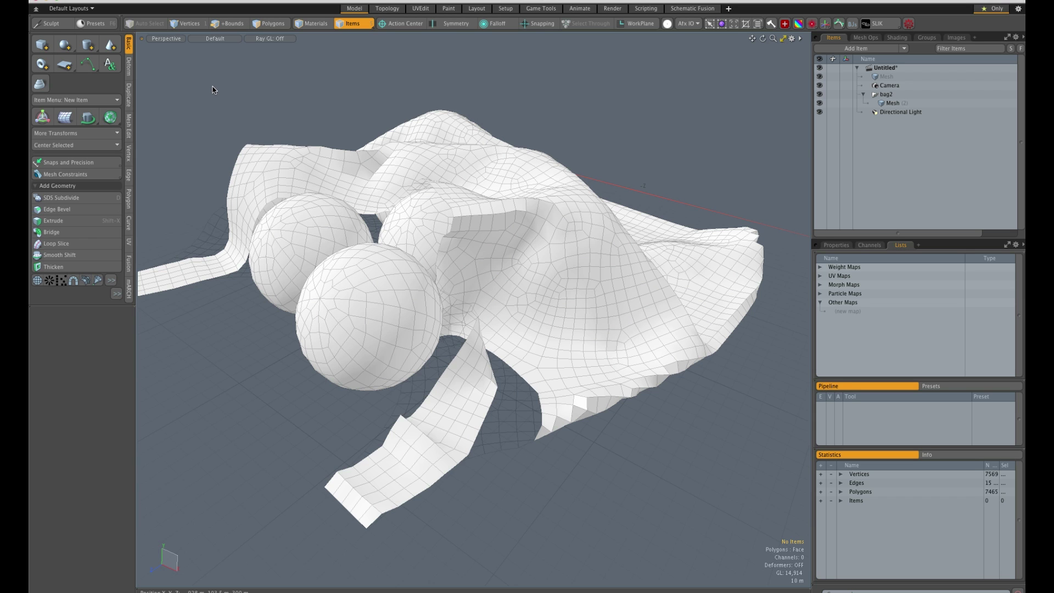
pyautogui.hotkey('shift', 'Tab')
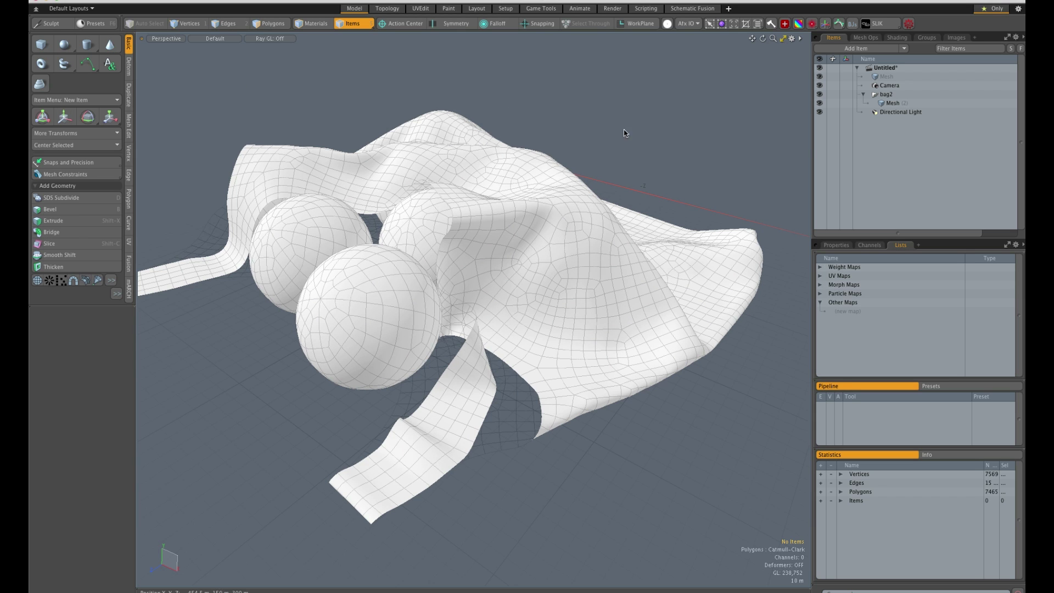
pyautogui.keyDown('alt'); pyautogui.moveTo(687, 154); pyautogui.dragTo(598, 189); pyautogui.keyUp('alt')
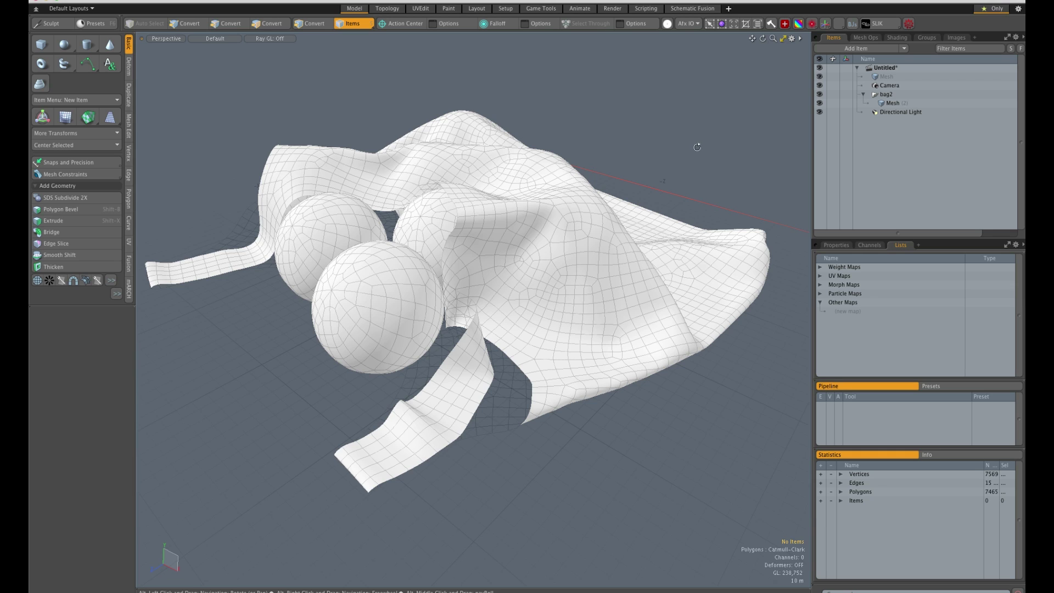
pyautogui.press('alt')
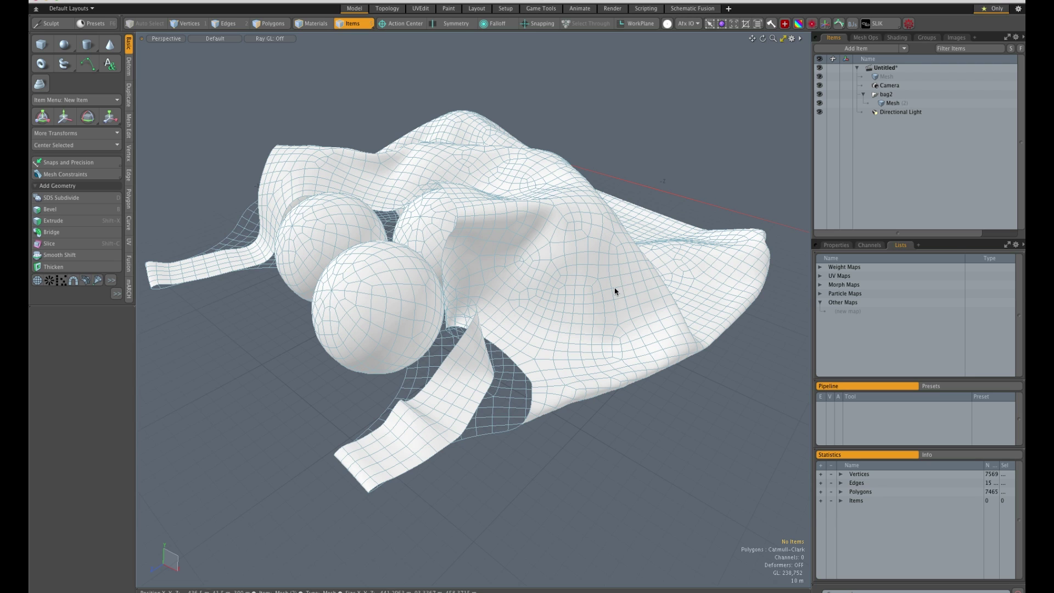
# Switch to polygon selection and examine the front ball's polygon layout up close
pyautogui.press('3')
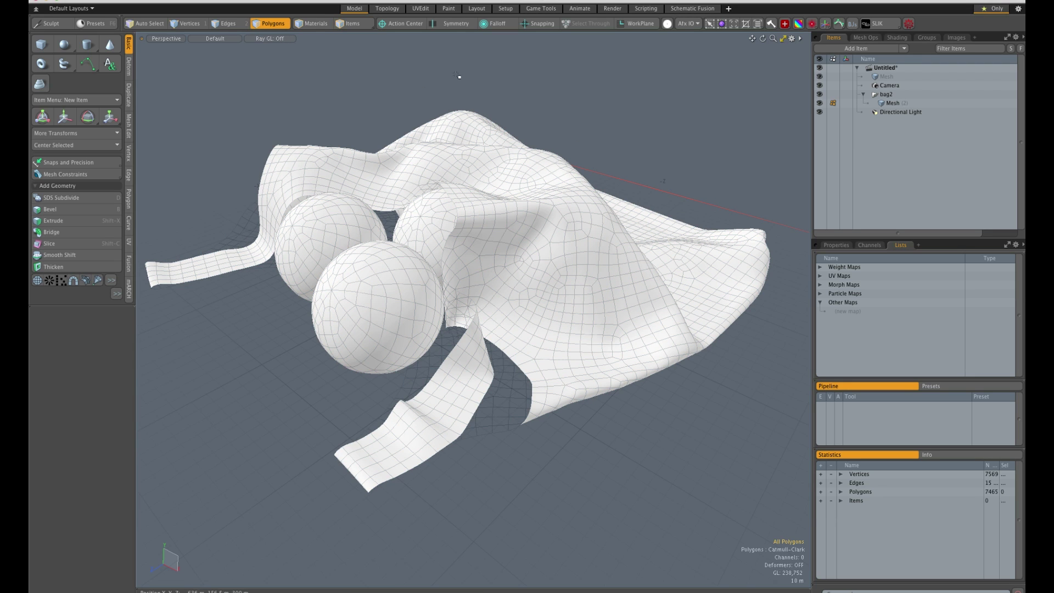
pyautogui.keyDown('shift'); pyautogui.moveTo(324, 286); pyautogui.dragTo(409, 311); pyautogui.keyUp('shift')
pyautogui.click(291, 326)
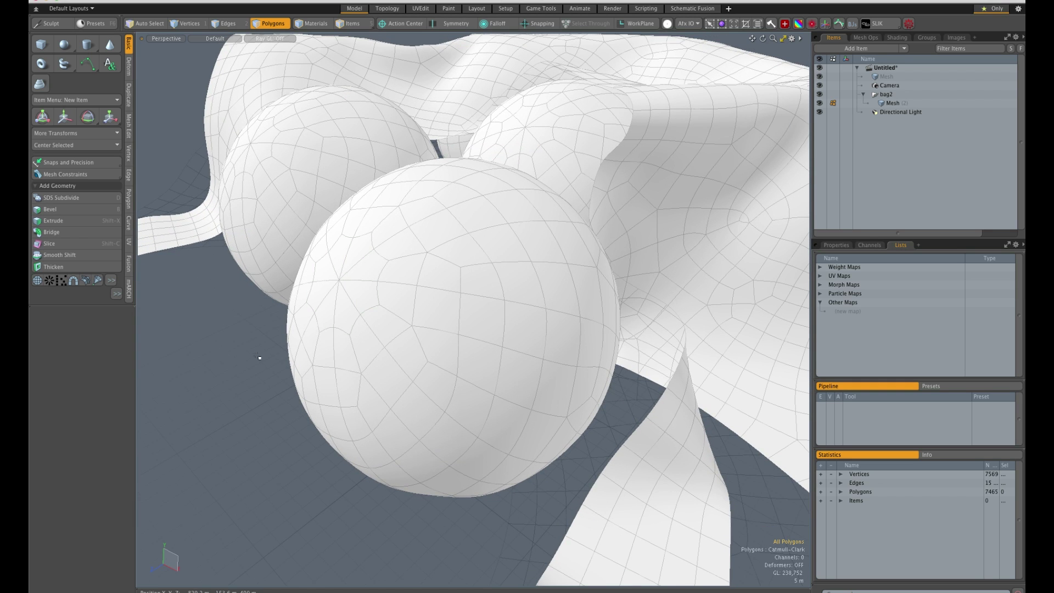
pyautogui.keyDown('ctrl'); pyautogui.keyDown('alt'); pyautogui.moveTo(470, 282); pyautogui.dragTo(365, 298); pyautogui.keyUp('alt'); pyautogui.keyUp('ctrl')
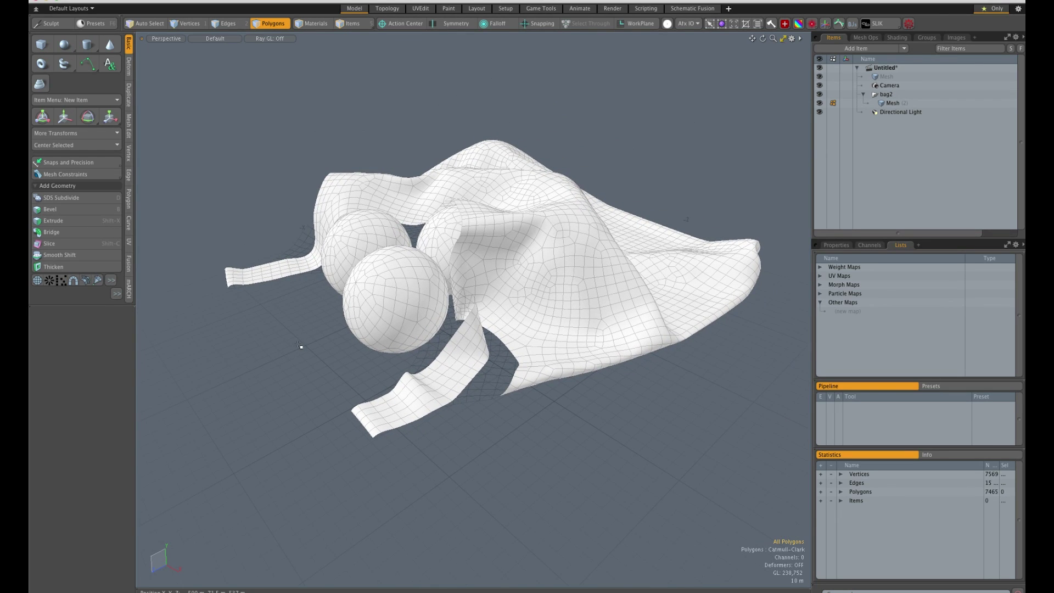